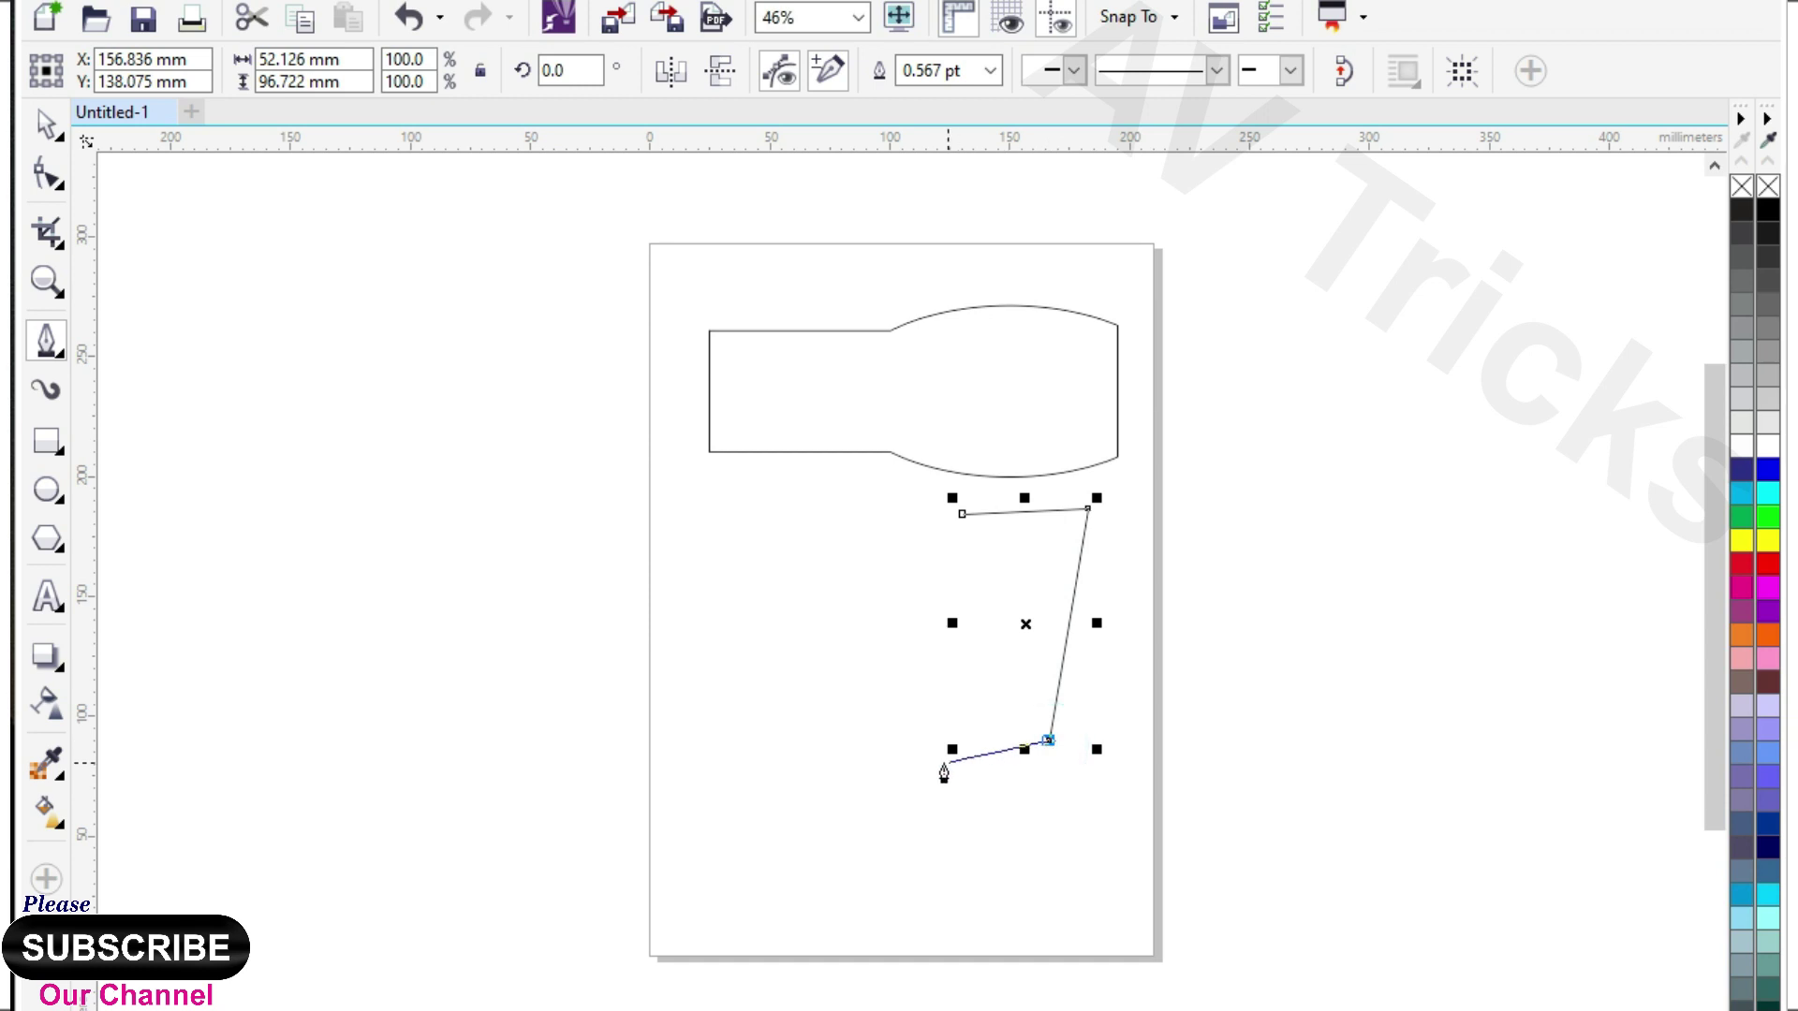
Finish the closed four-sided handle outline below the body, about 65 by 105 mm, and convert its edges to curves.
{"action": "left_click", "coordinate": [931, 760]}
{"action": "left_click", "coordinate": [961, 514]}
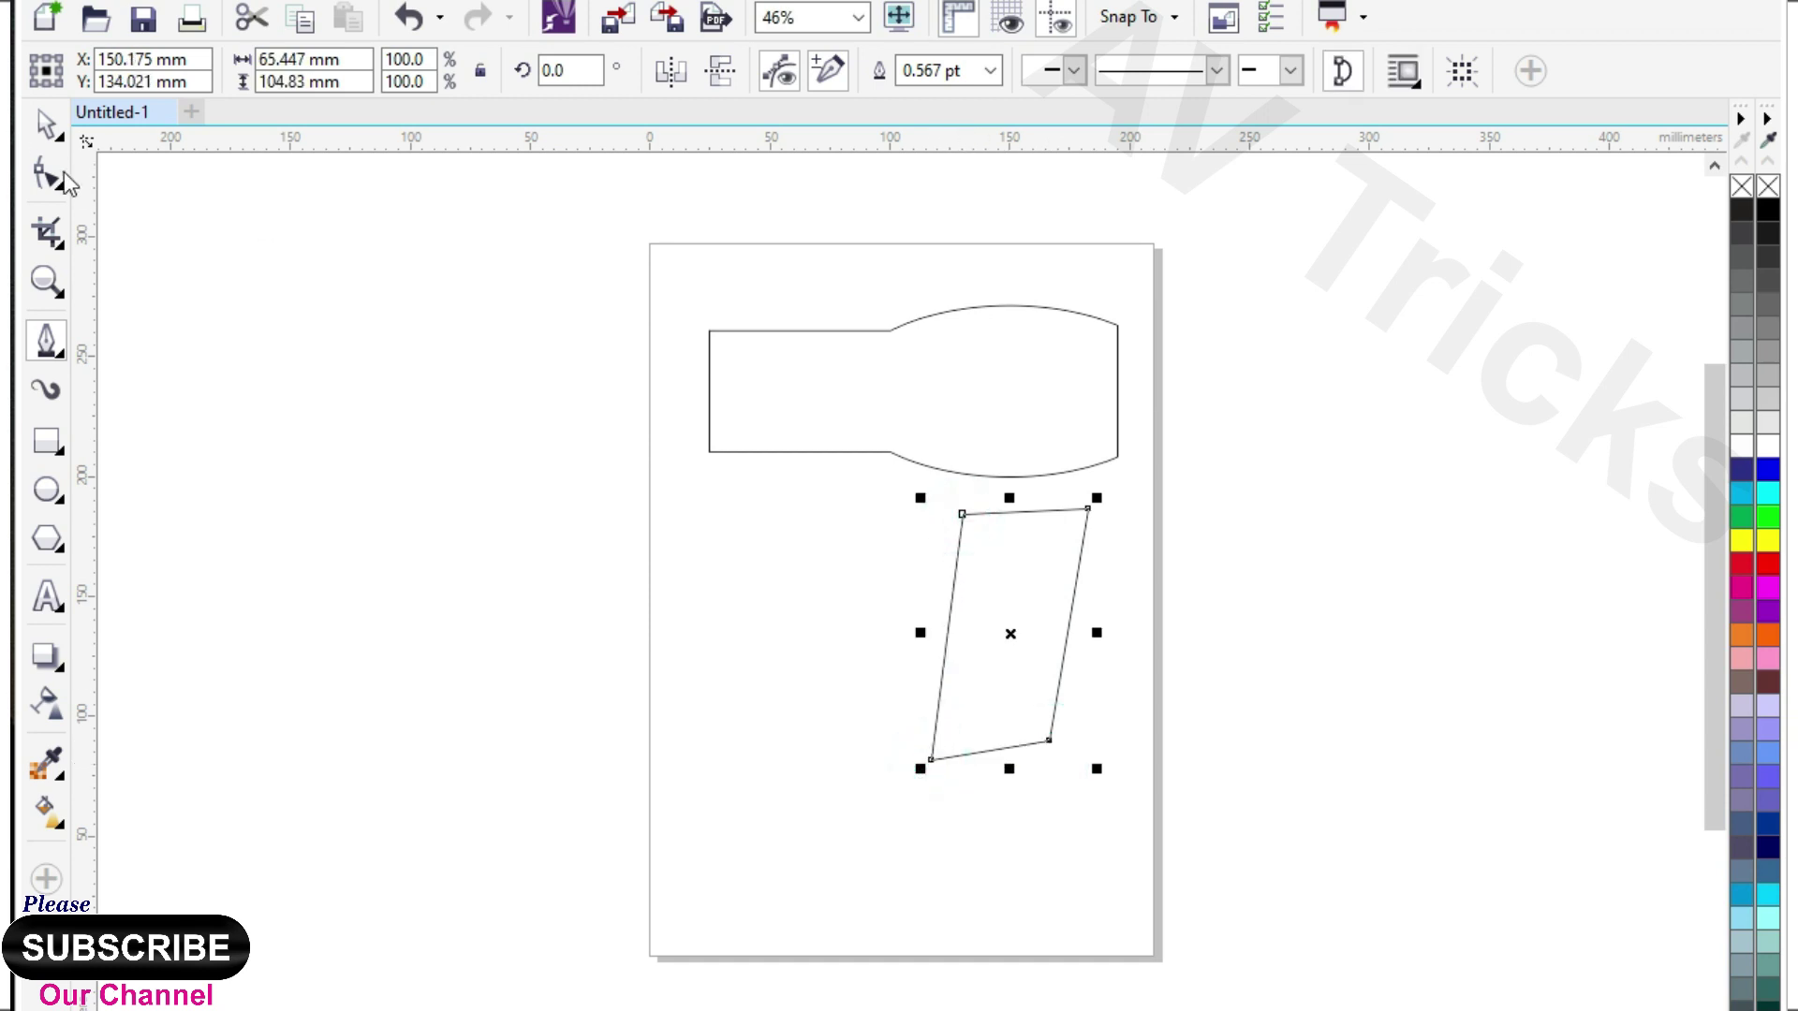
{"action": "key", "text": "F10"}
{"action": "left_click_drag", "start_coordinate": [1167, 472], "coordinate": [856, 796]}
{"action": "left_click", "coordinate": [406, 81]}
{"action": "left_click", "coordinate": [464, 70]}
{"action": "left_click", "coordinate": [533, 586]}
Bow the handle's right edge outward, dip its top edge downward, and move its upper-left corner slightly inward.
{"action": "left_click", "coordinate": [1086, 510]}
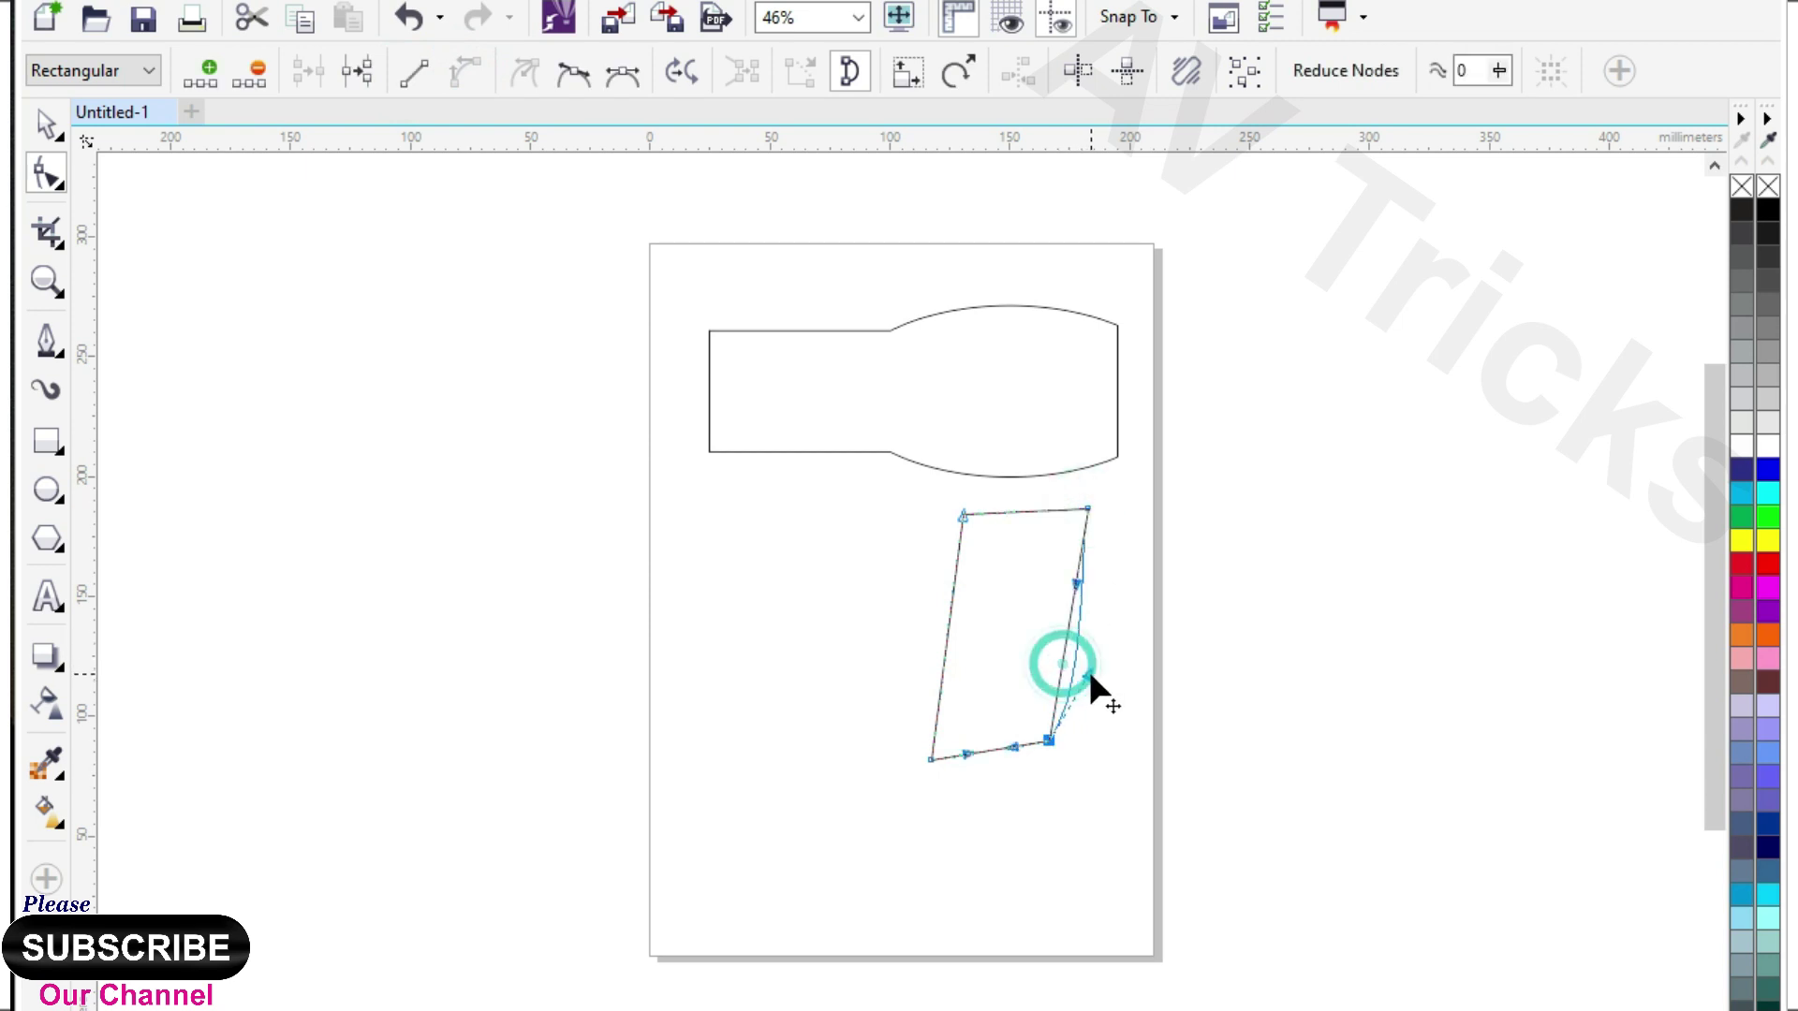
{"action": "scroll", "coordinate": [1033, 542], "scroll_direction": "up", "scroll_amount": 3}
{"action": "left_click_drag", "start_coordinate": [1026, 480], "coordinate": [1026, 495]}
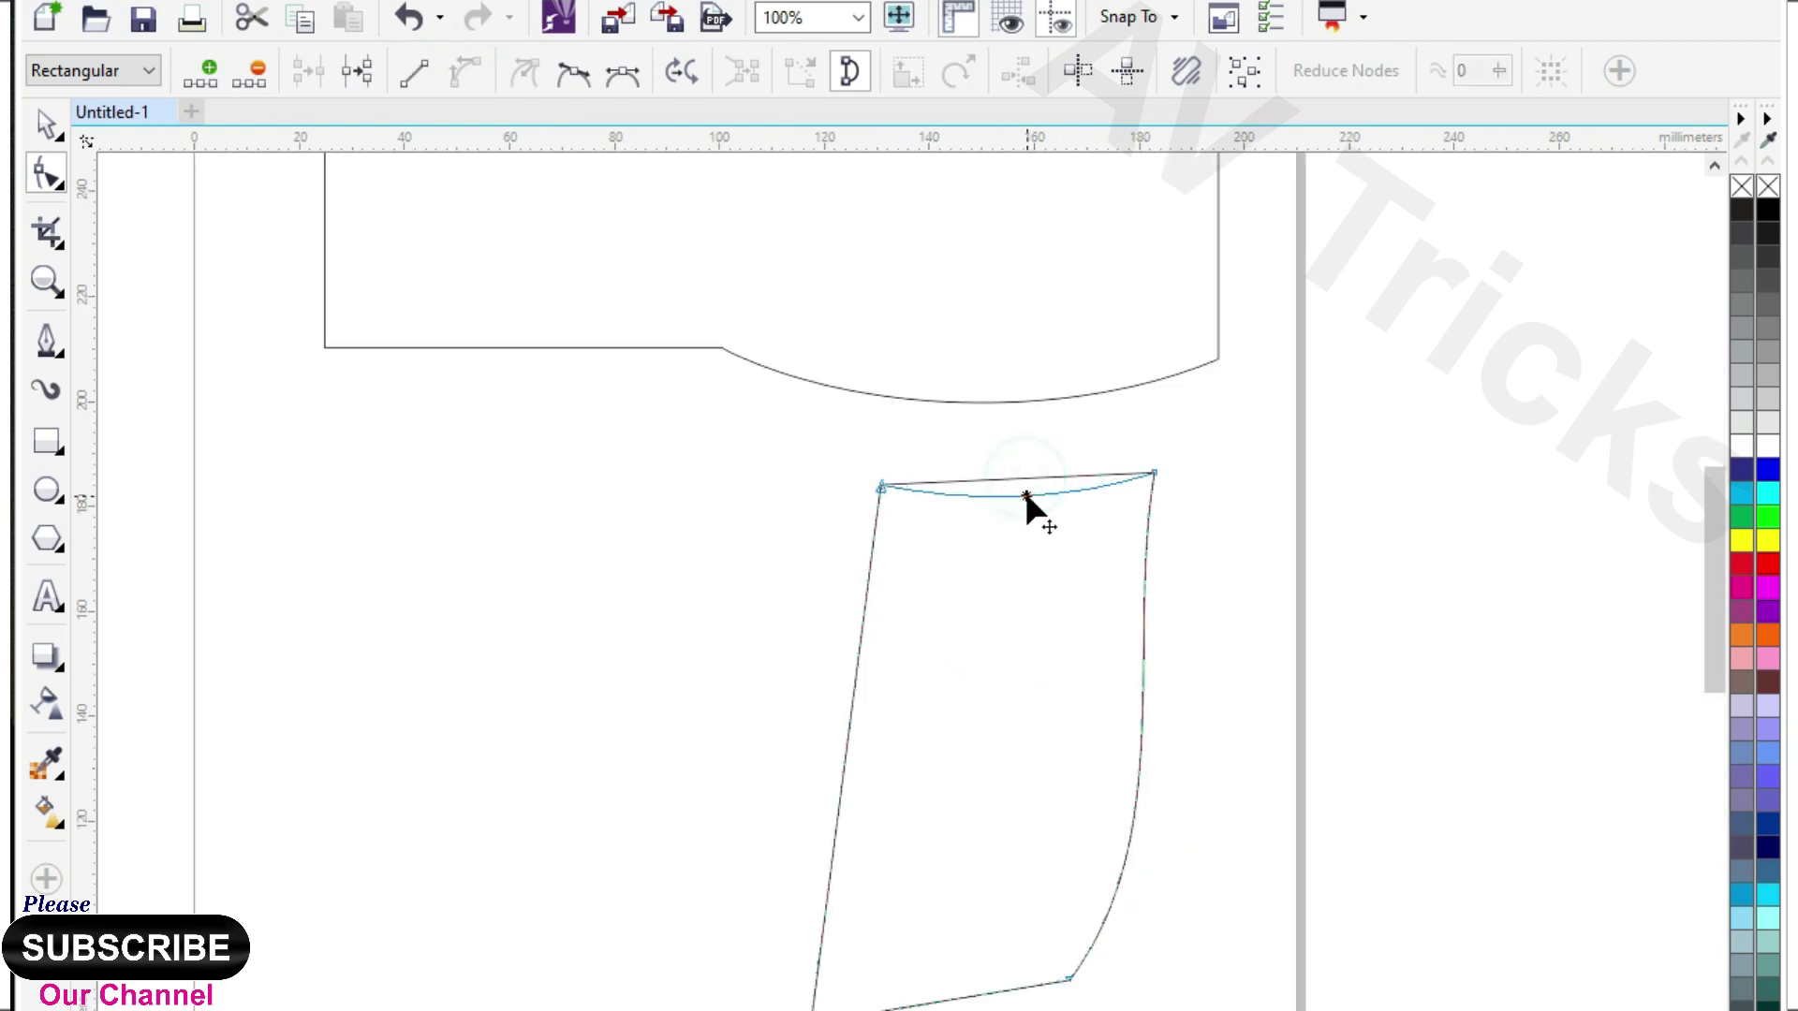
{"action": "left_click_drag", "start_coordinate": [880, 482], "coordinate": [919, 484]}
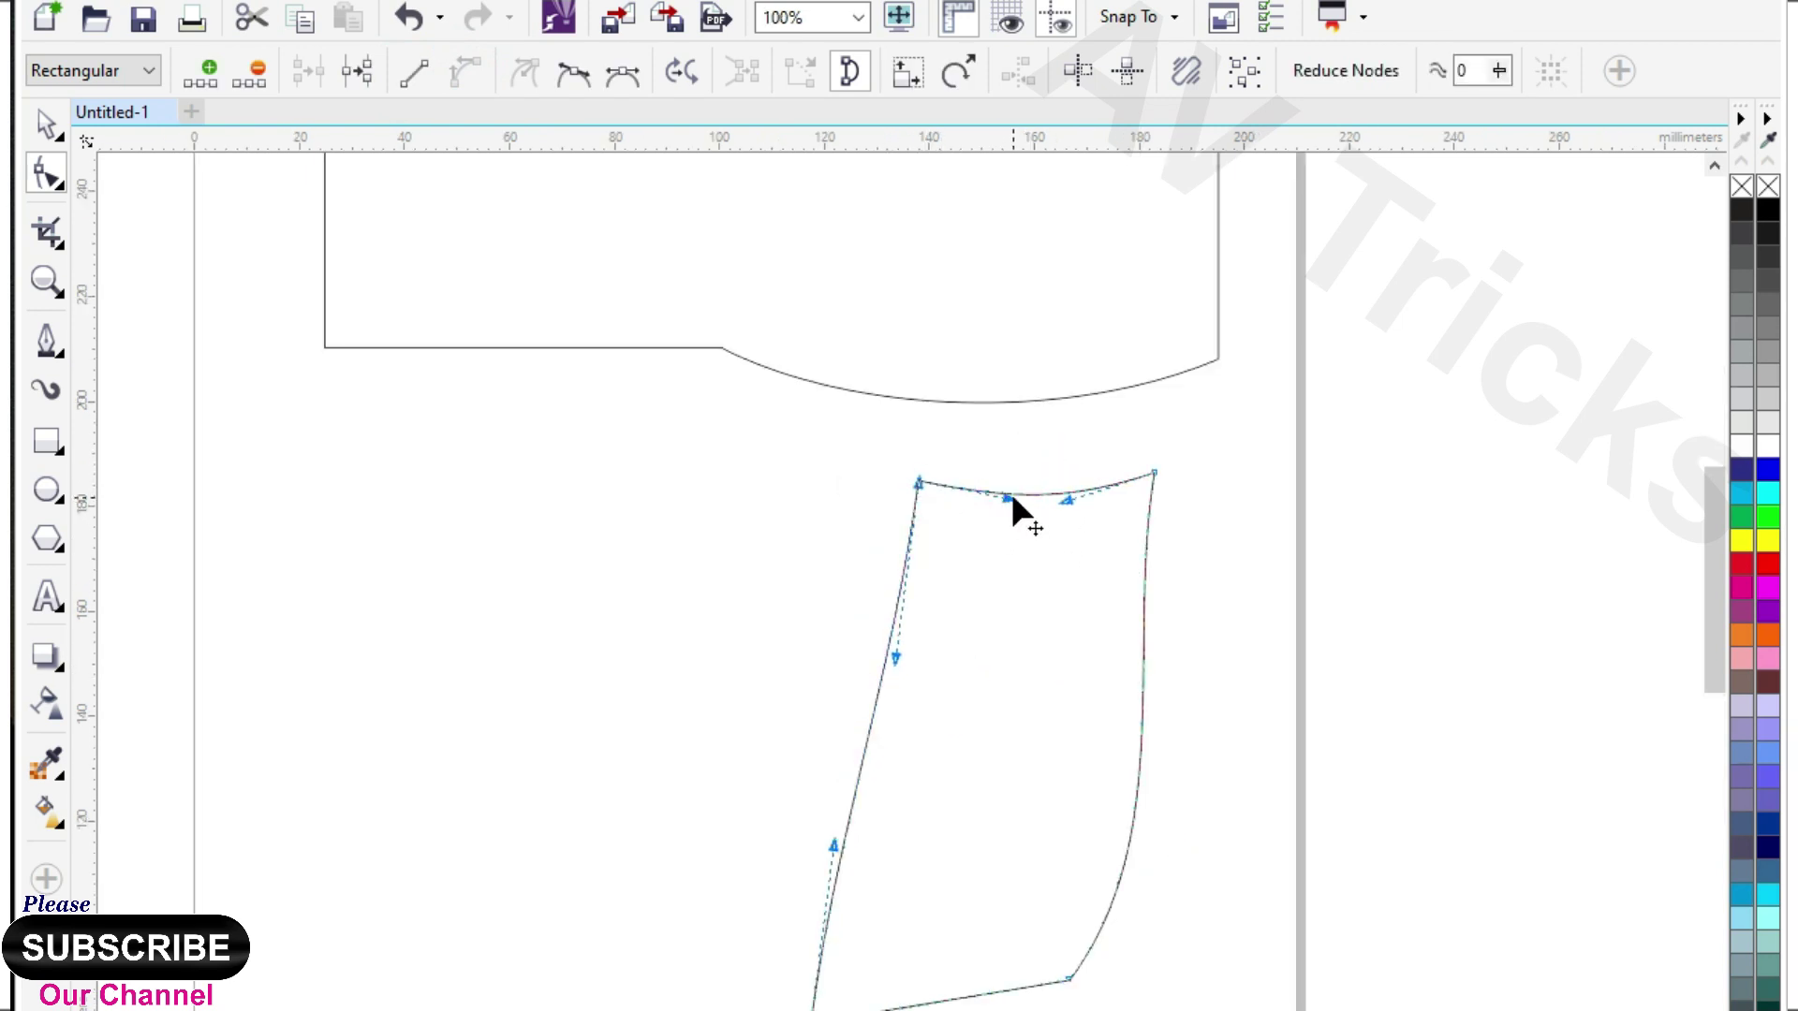
{"action": "left_click", "coordinate": [1155, 473]}
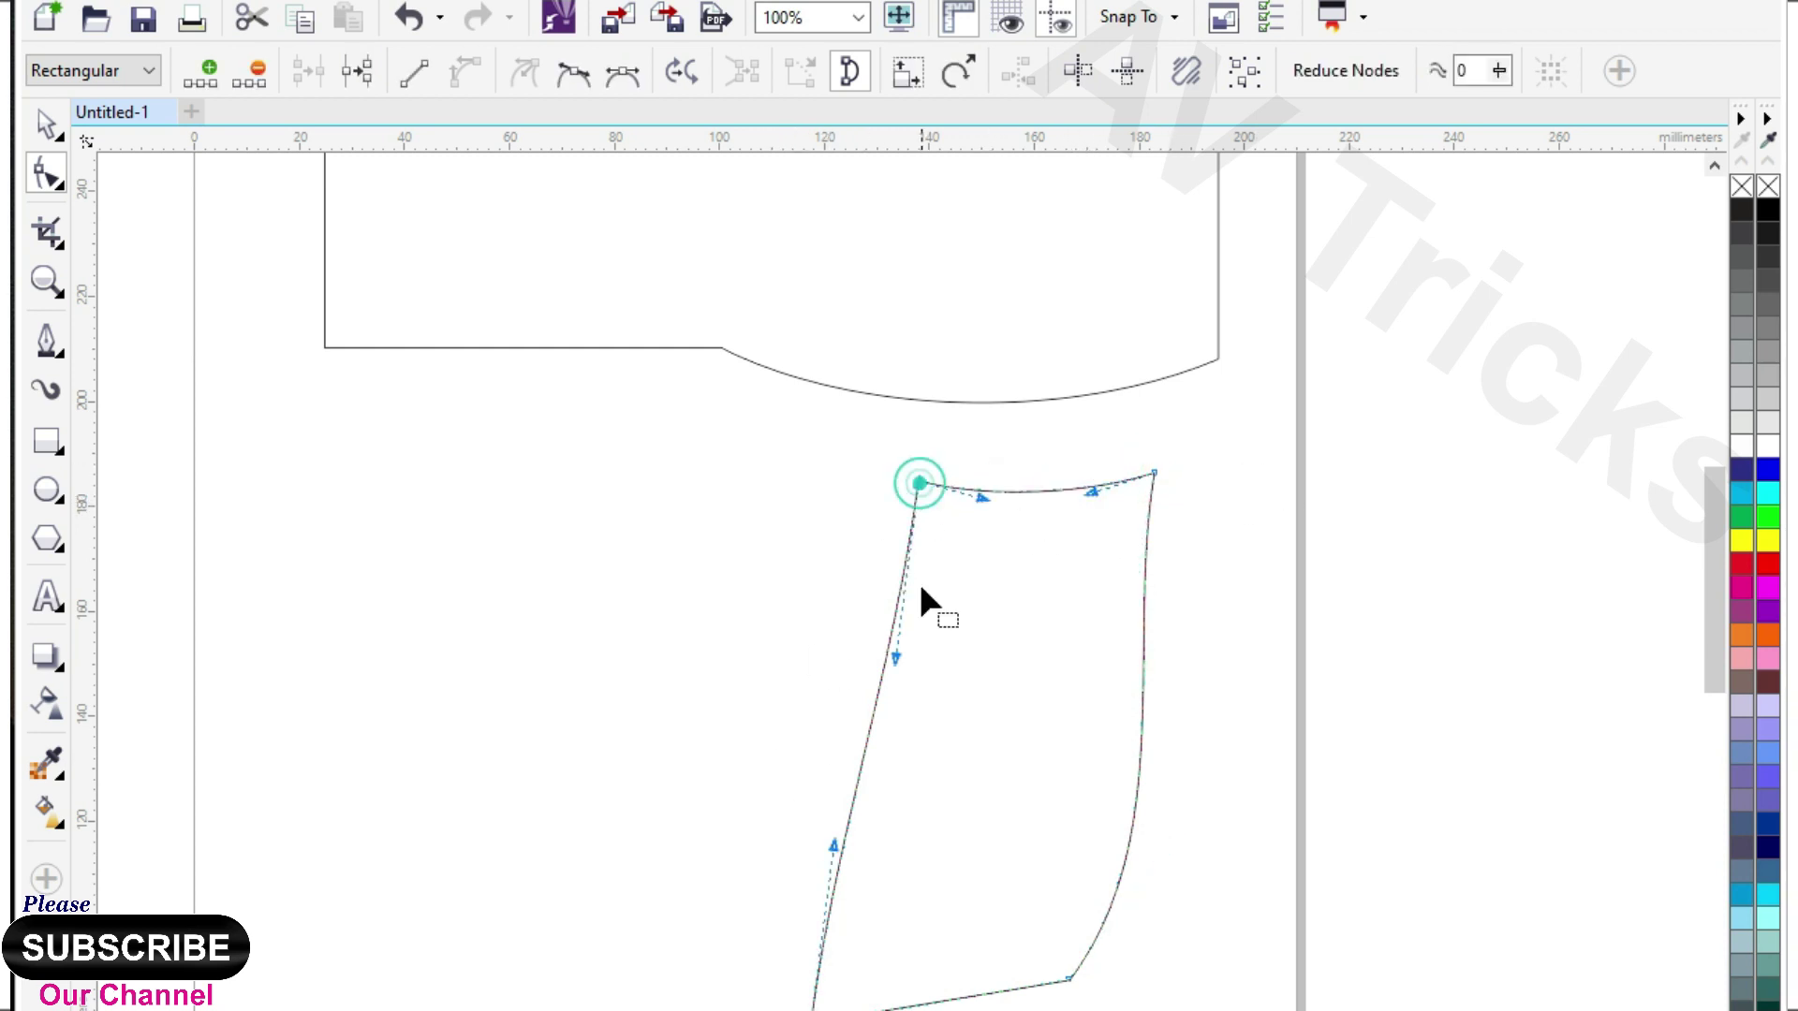
Reshape the handle's left edge into a smooth S-curve using its curve control points.
{"action": "left_click_drag", "start_coordinate": [982, 680], "coordinate": [1004, 691]}
{"action": "scroll", "coordinate": [937, 731], "scroll_direction": "down", "scroll_amount": 1}
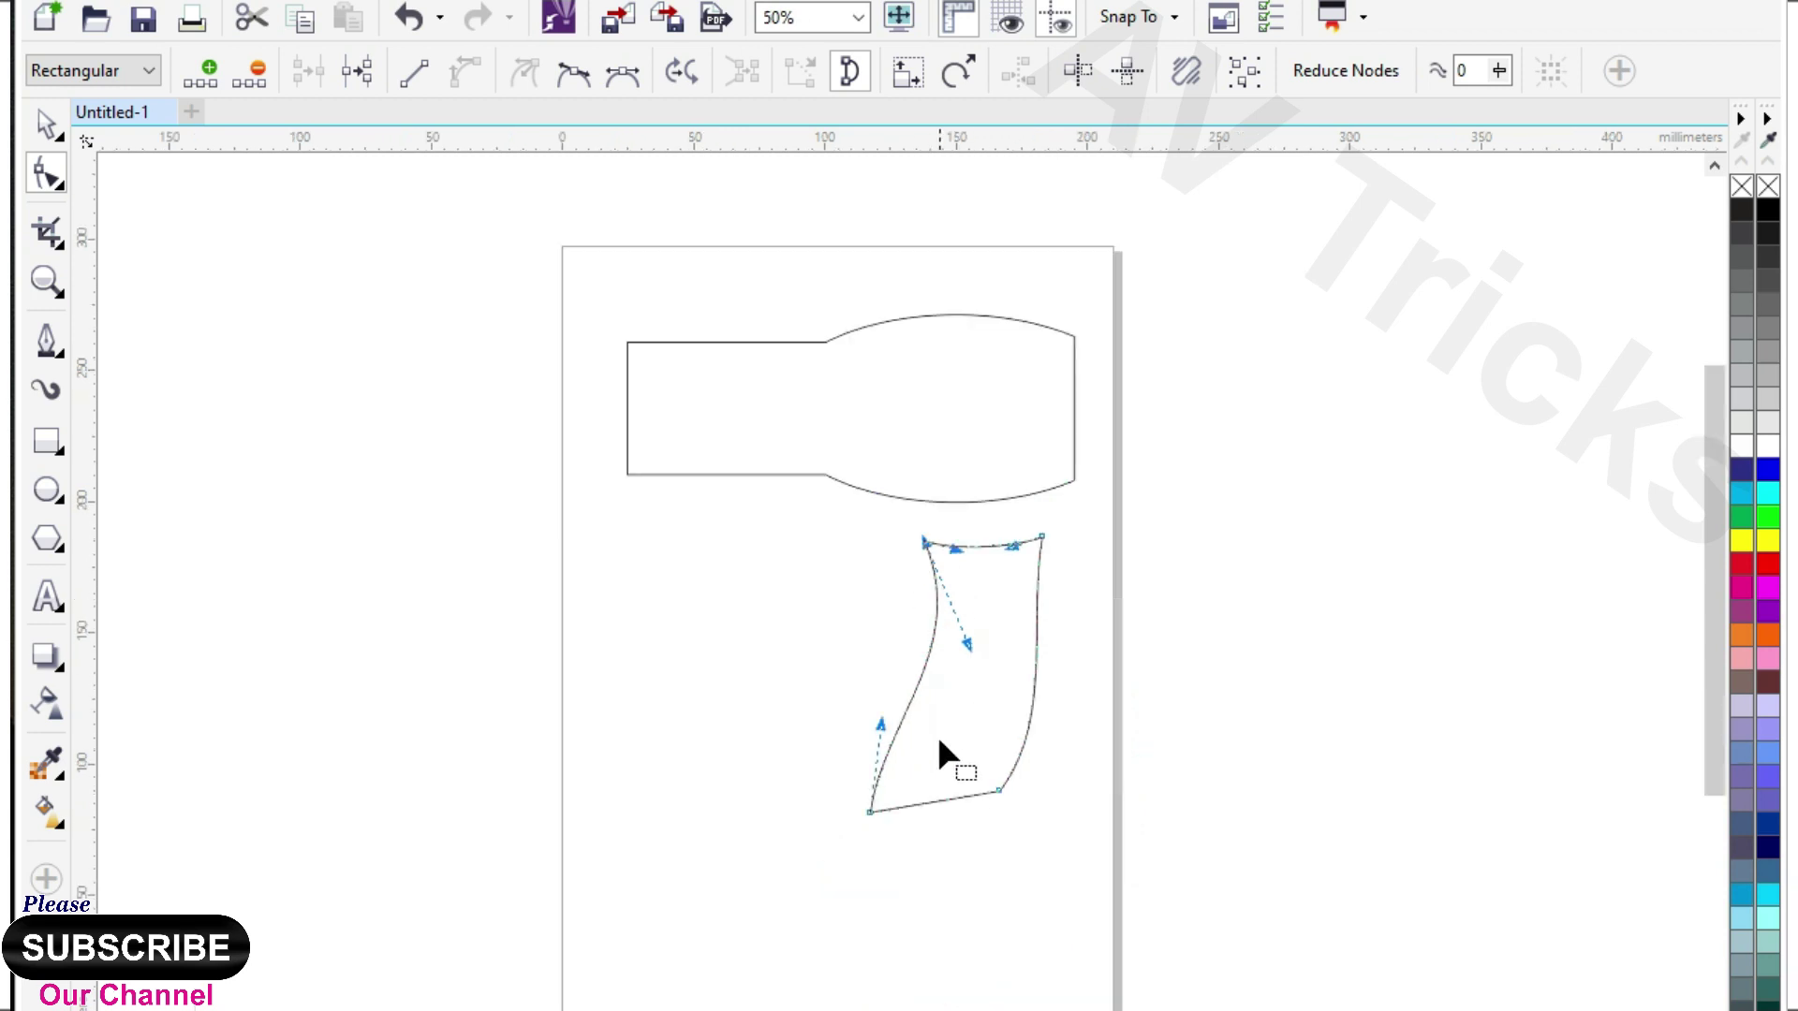
{"action": "scroll", "coordinate": [871, 711], "scroll_direction": "up", "scroll_amount": 1}
{"action": "left_click_drag", "start_coordinate": [822, 704], "coordinate": [867, 698]}
{"action": "scroll", "coordinate": [978, 768], "scroll_direction": "down", "scroll_amount": 1}
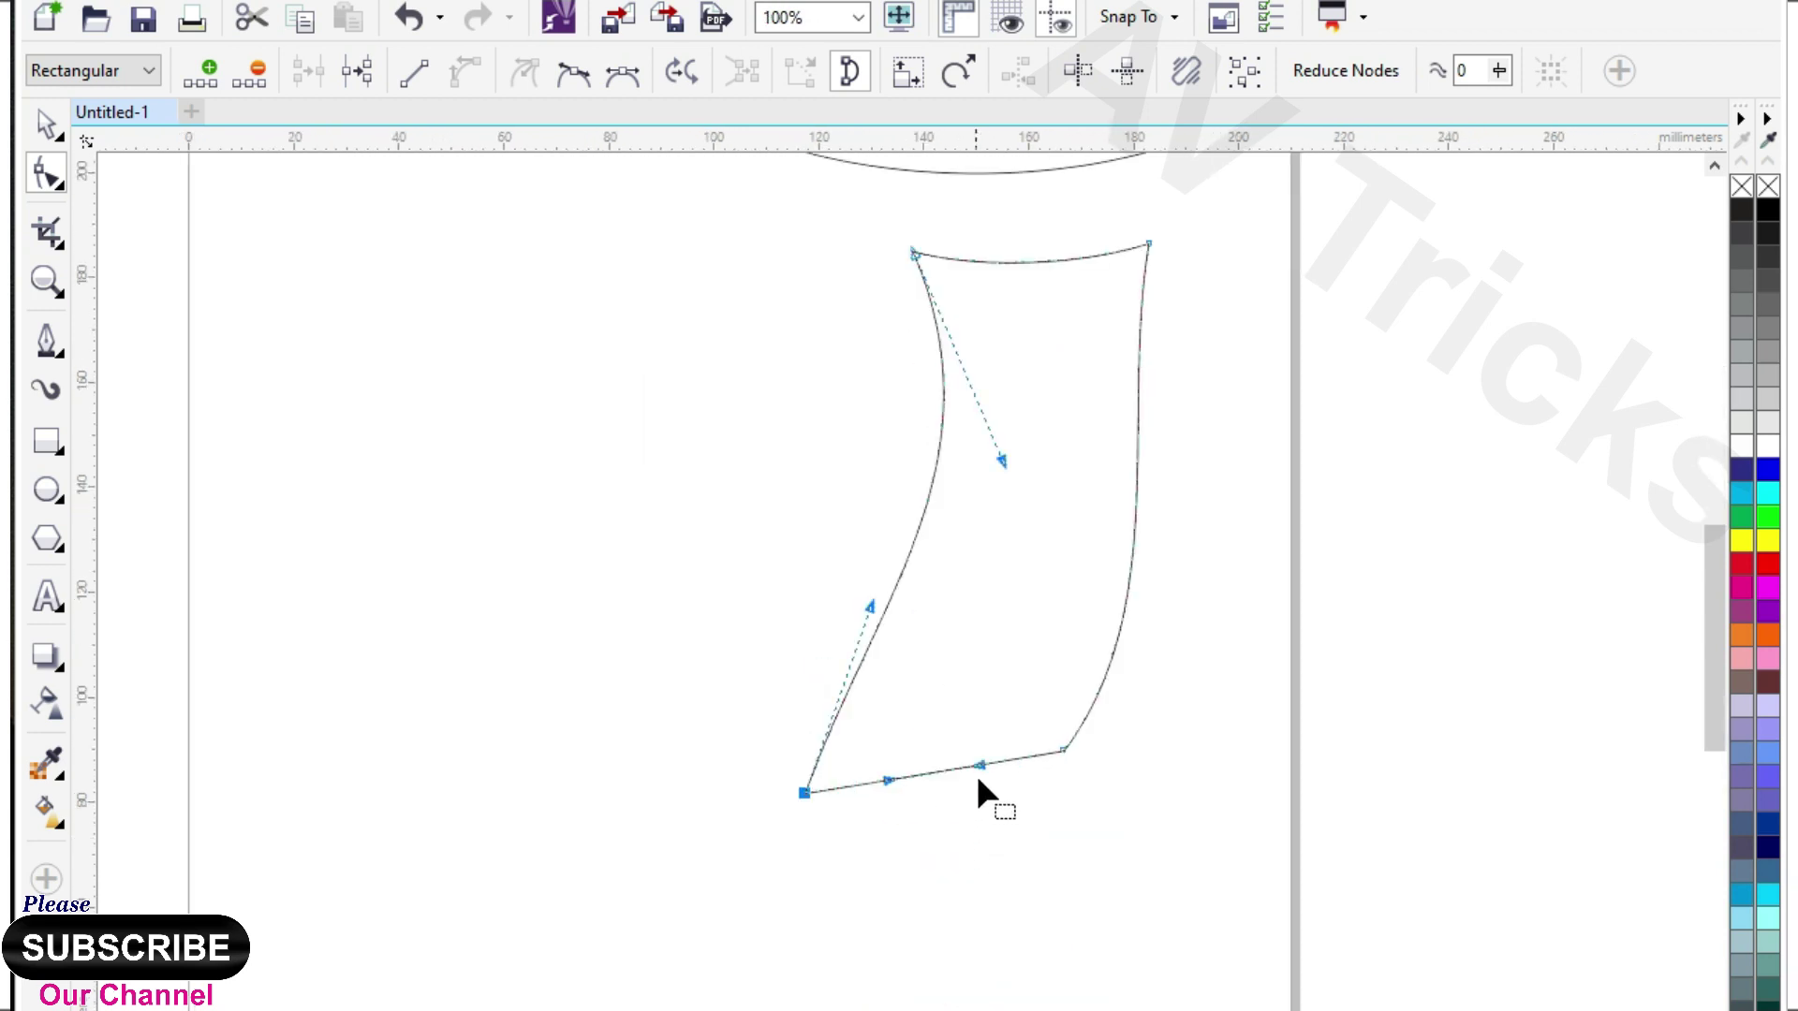
Curve the handle's bottom edge so it runs flat from the lower-left corner and rounds up into the right edge.
{"action": "left_click_drag", "start_coordinate": [986, 789], "coordinate": [1033, 793]}
{"action": "left_click", "coordinate": [914, 793]}
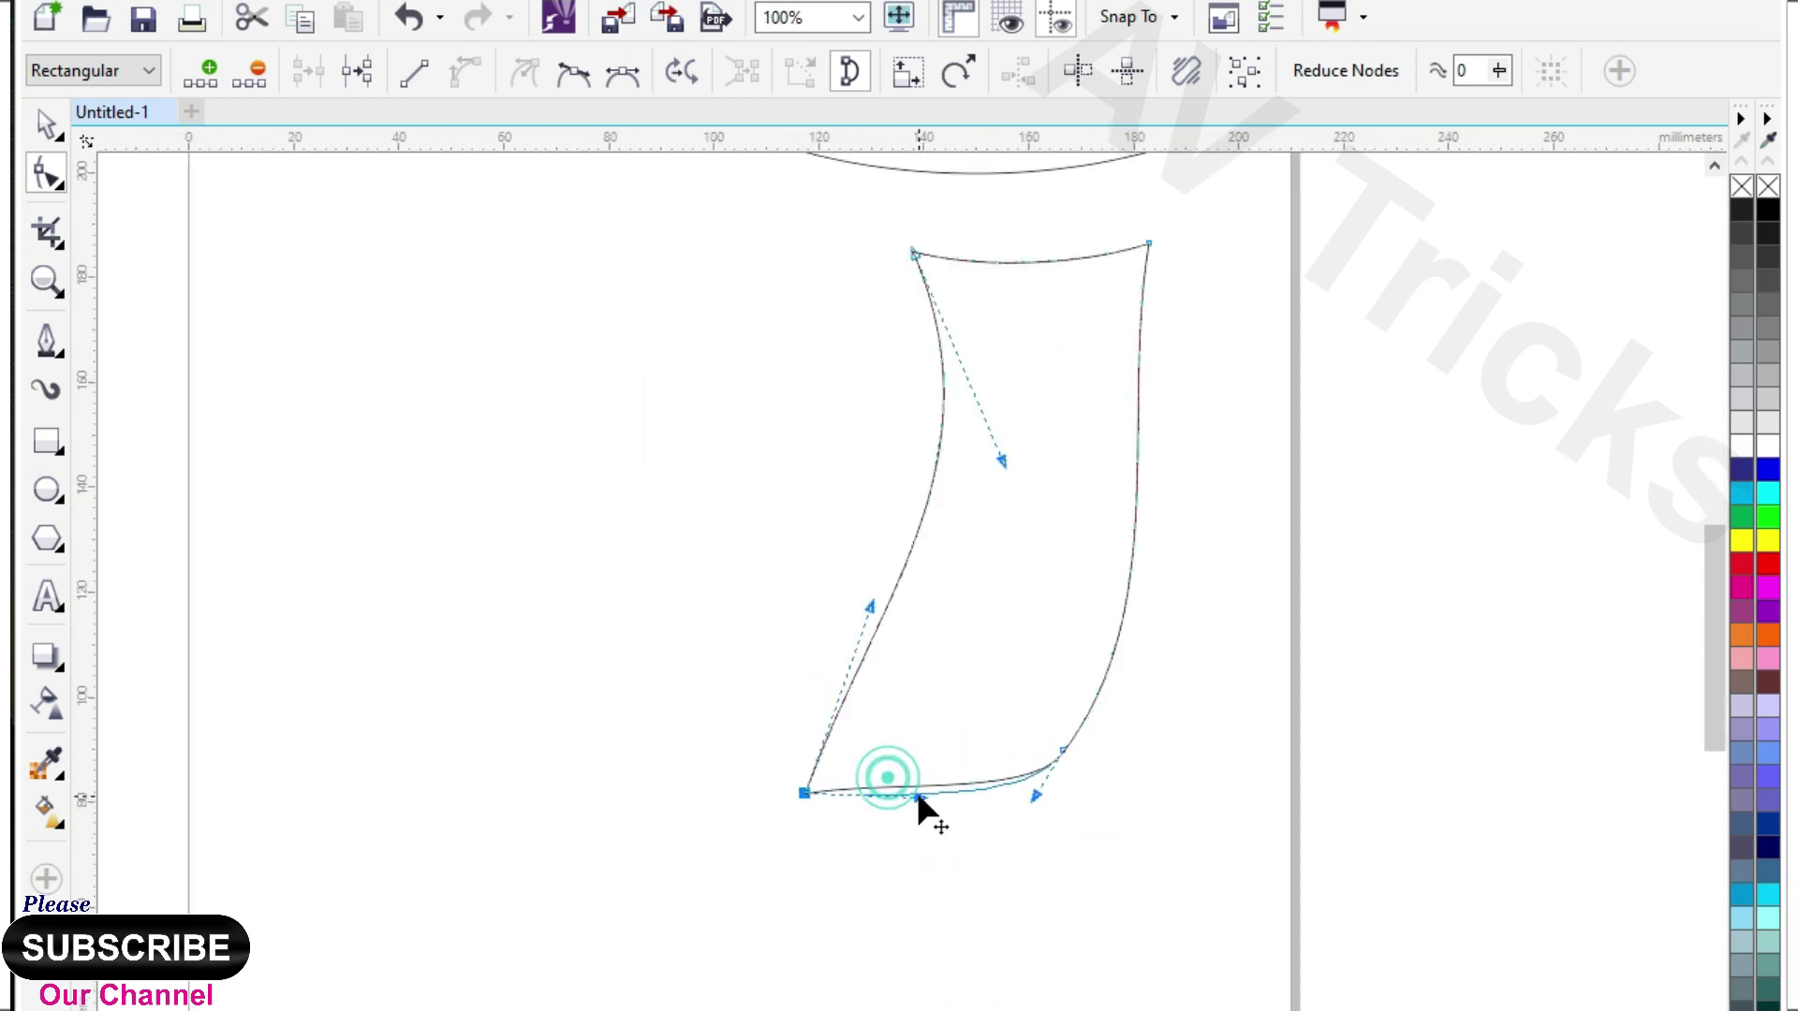
{"action": "scroll", "coordinate": [918, 795], "scroll_direction": "down", "scroll_amount": 1}
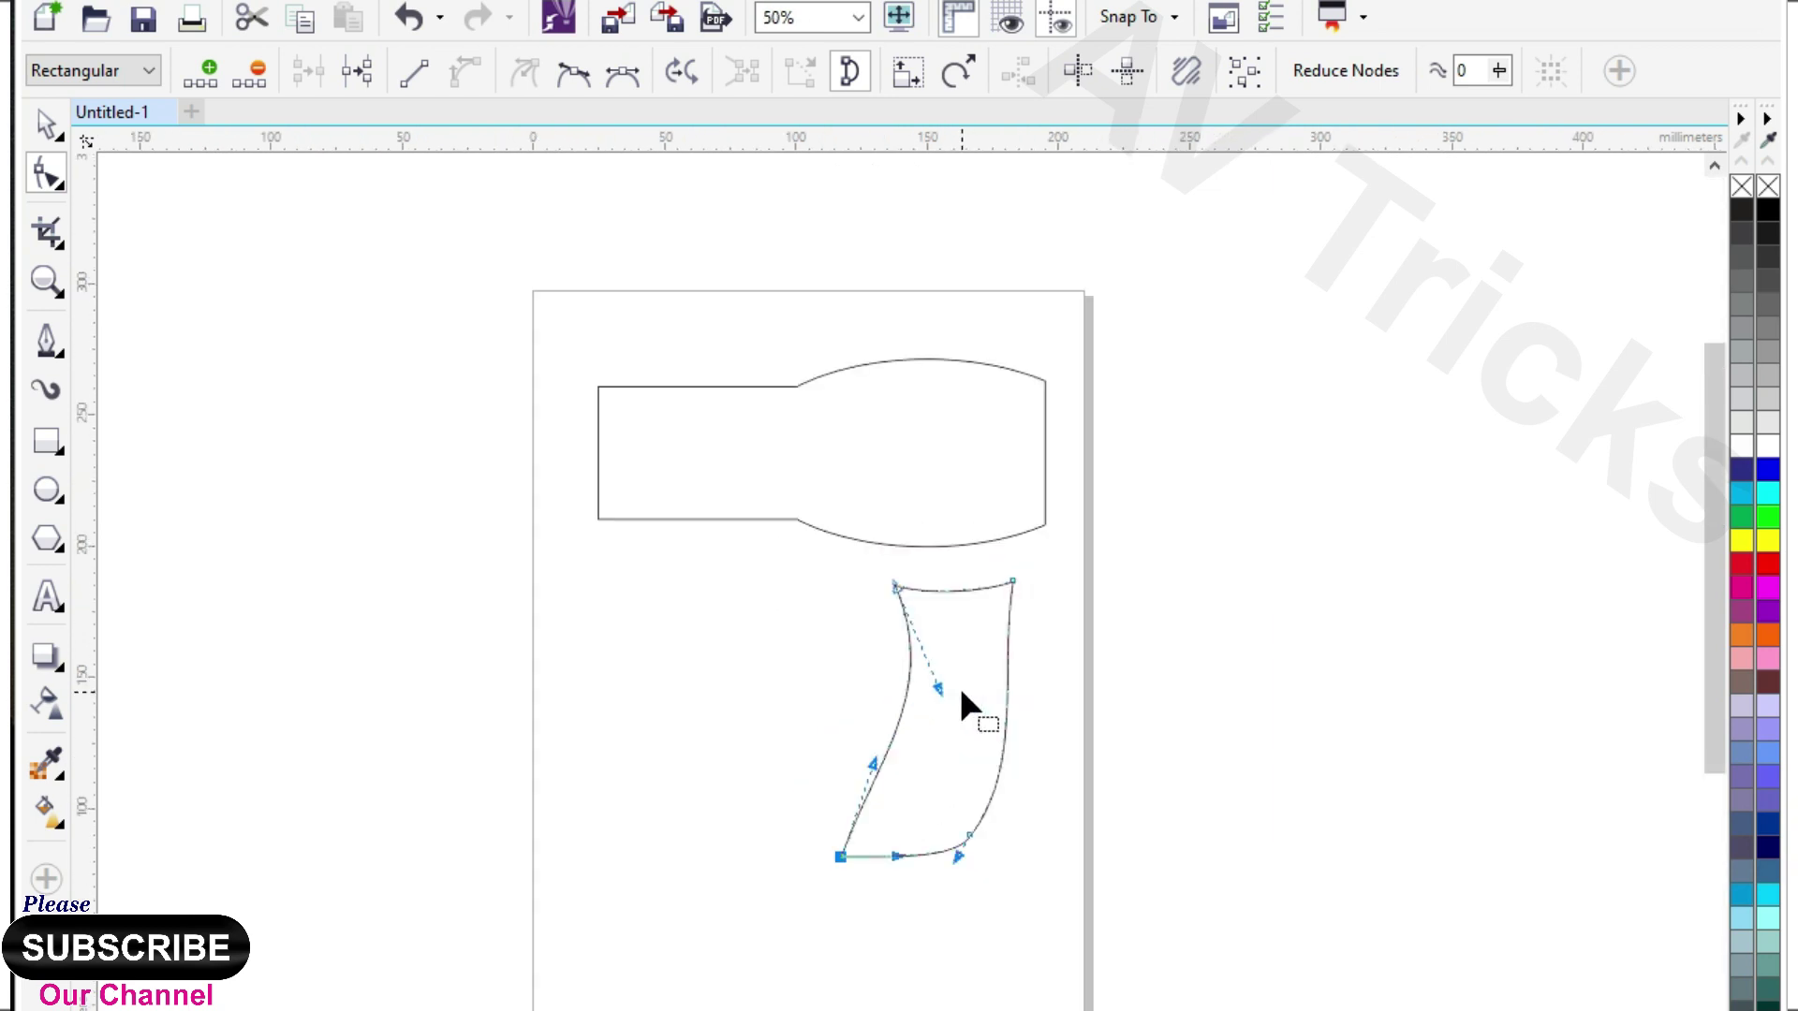
Move the handle up against the body's underside, with a duplicate of the body placed slightly lower across the handle's top.
{"action": "left_click", "coordinate": [58, 136]}
{"action": "left_click_drag", "start_coordinate": [937, 750], "coordinate": [950, 609]}
{"action": "scroll", "coordinate": [941, 633], "scroll_direction": "up", "scroll_amount": 1}
{"action": "scroll", "coordinate": [951, 609], "scroll_direction": "down", "scroll_amount": 1}
Simplify the handle against the lowered body duplicate to trim its top along the body's curve, and delete the duplicate.
{"action": "left_click", "coordinate": [927, 482]}
{"action": "left_click", "coordinate": [923, 690], "text": "shift"}
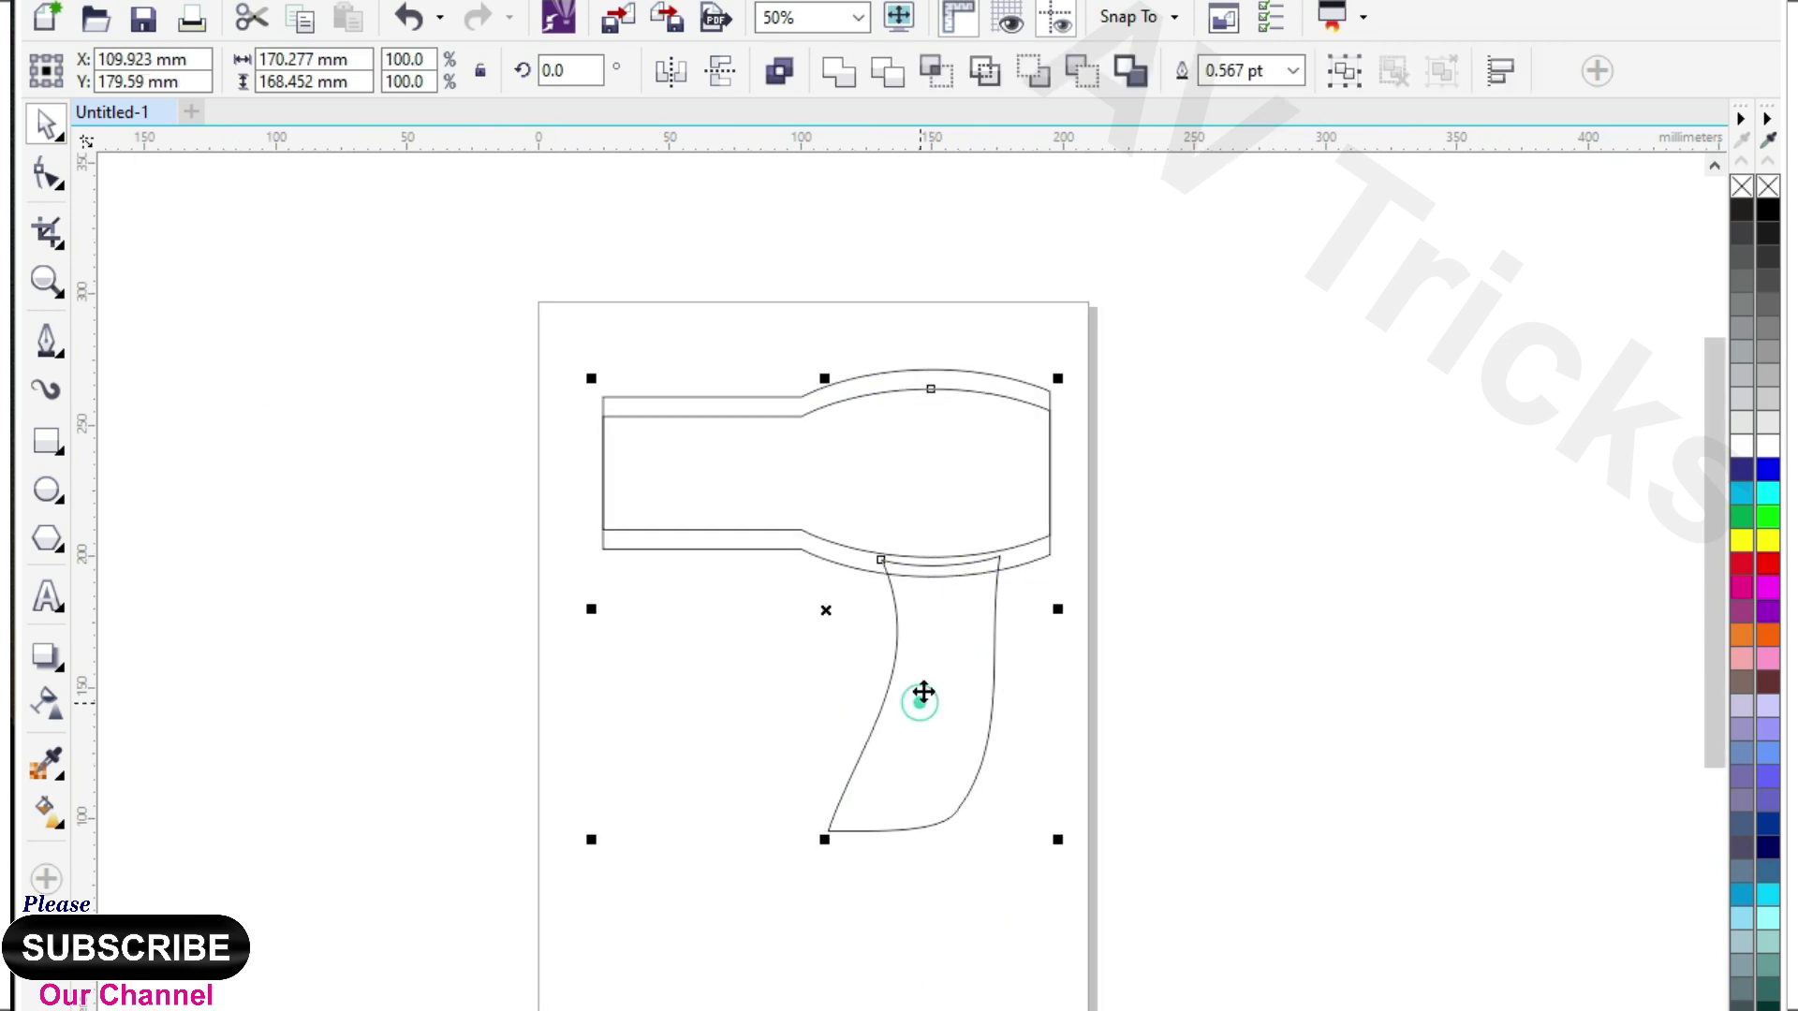
{"action": "left_click", "coordinate": [985, 70]}
{"action": "left_click", "coordinate": [1213, 376]}
{"action": "left_click", "coordinate": [971, 462]}
{"action": "scroll", "coordinate": [955, 602], "scroll_direction": "up", "scroll_amount": 1}
{"action": "left_click", "coordinate": [939, 654]}
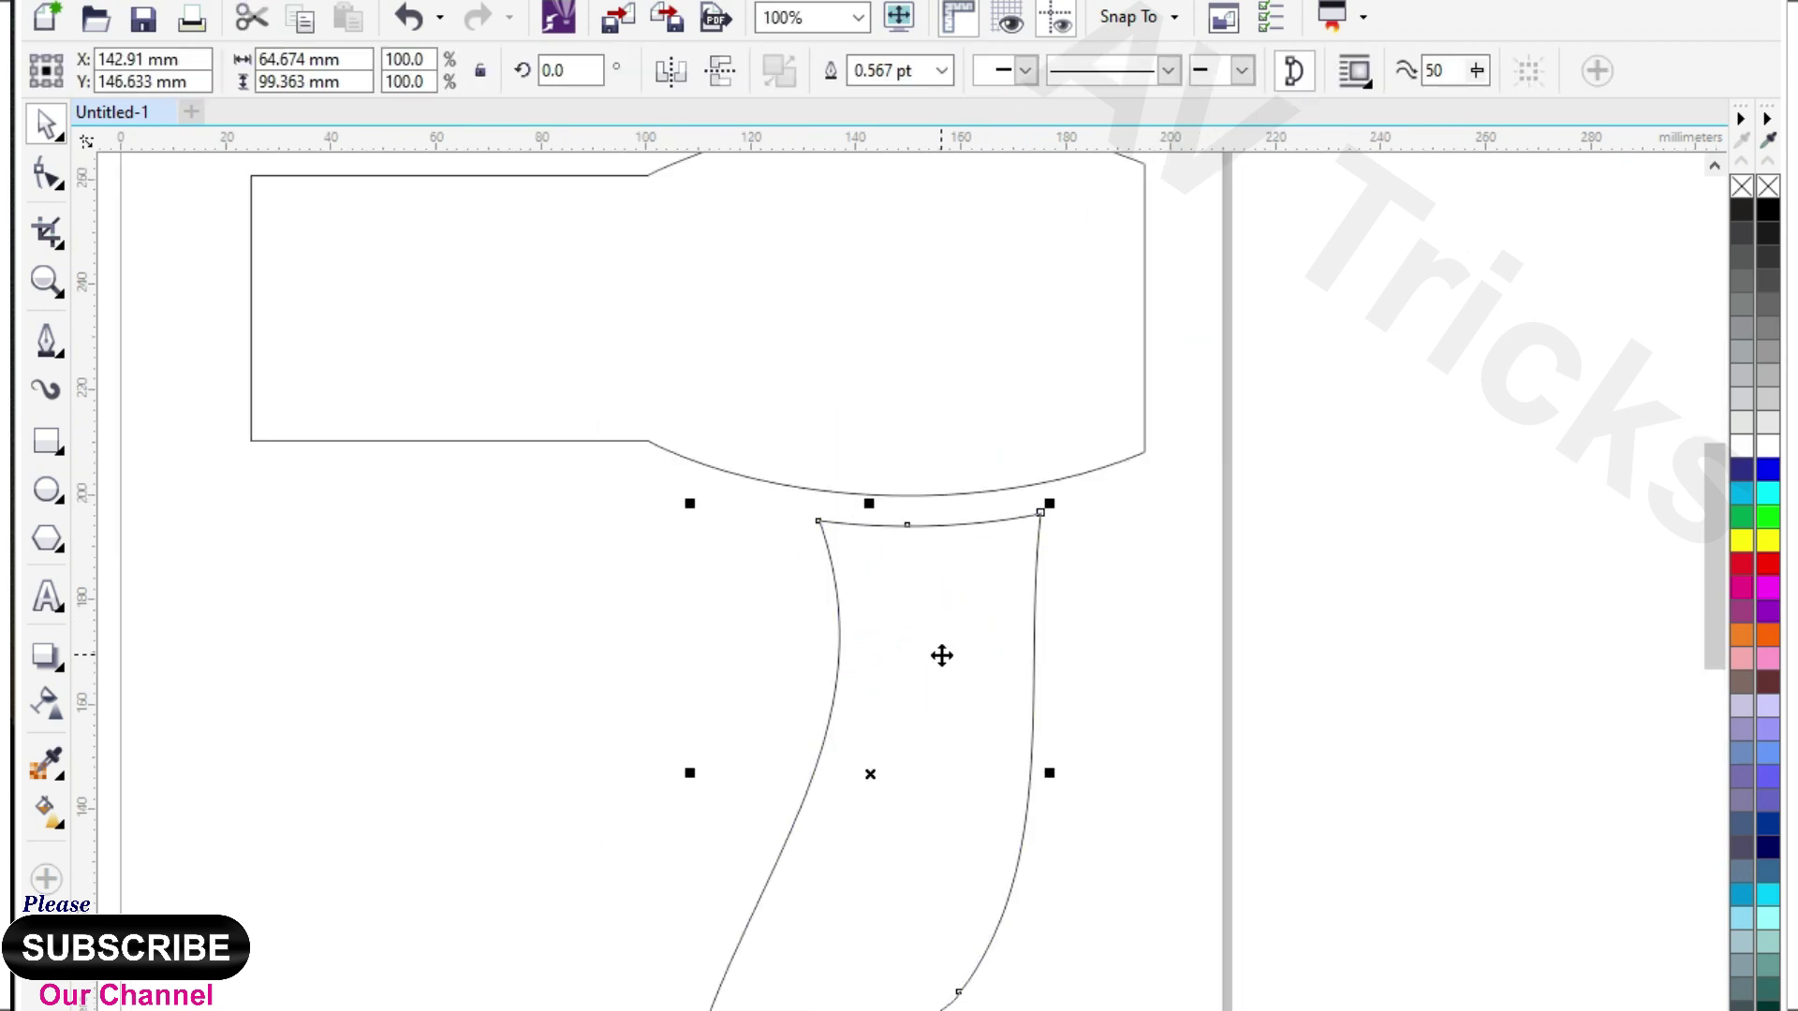
{"action": "scroll", "coordinate": [939, 654], "scroll_direction": "down", "scroll_amount": 1}
{"action": "left_click", "coordinate": [1150, 652]}
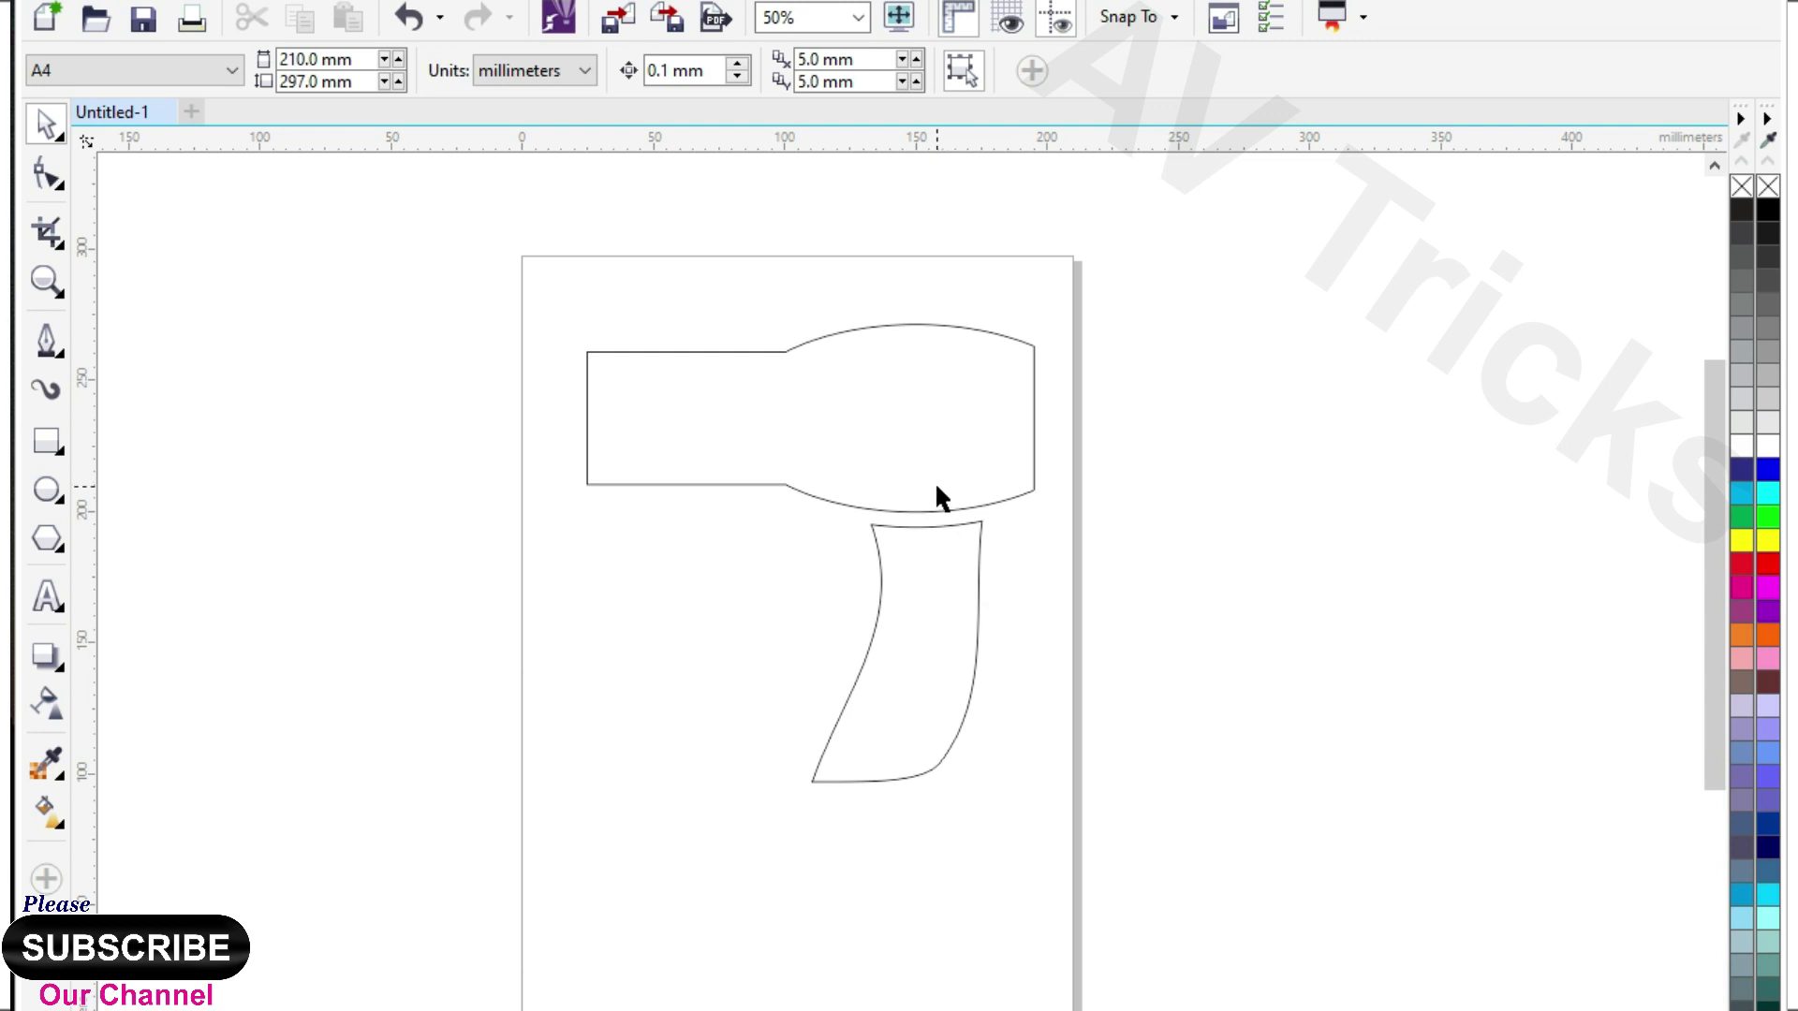
Shorten the body's straight barrel by about 10.6 mm by moving both nodes of its left end inward.
{"action": "scroll", "coordinate": [871, 522], "scroll_direction": "down", "scroll_amount": 1}
{"action": "scroll", "coordinate": [874, 442], "scroll_direction": "up", "scroll_amount": 1}
{"action": "scroll", "coordinate": [771, 441], "scroll_direction": "up", "scroll_amount": 1}
{"action": "left_click", "coordinate": [675, 491]}
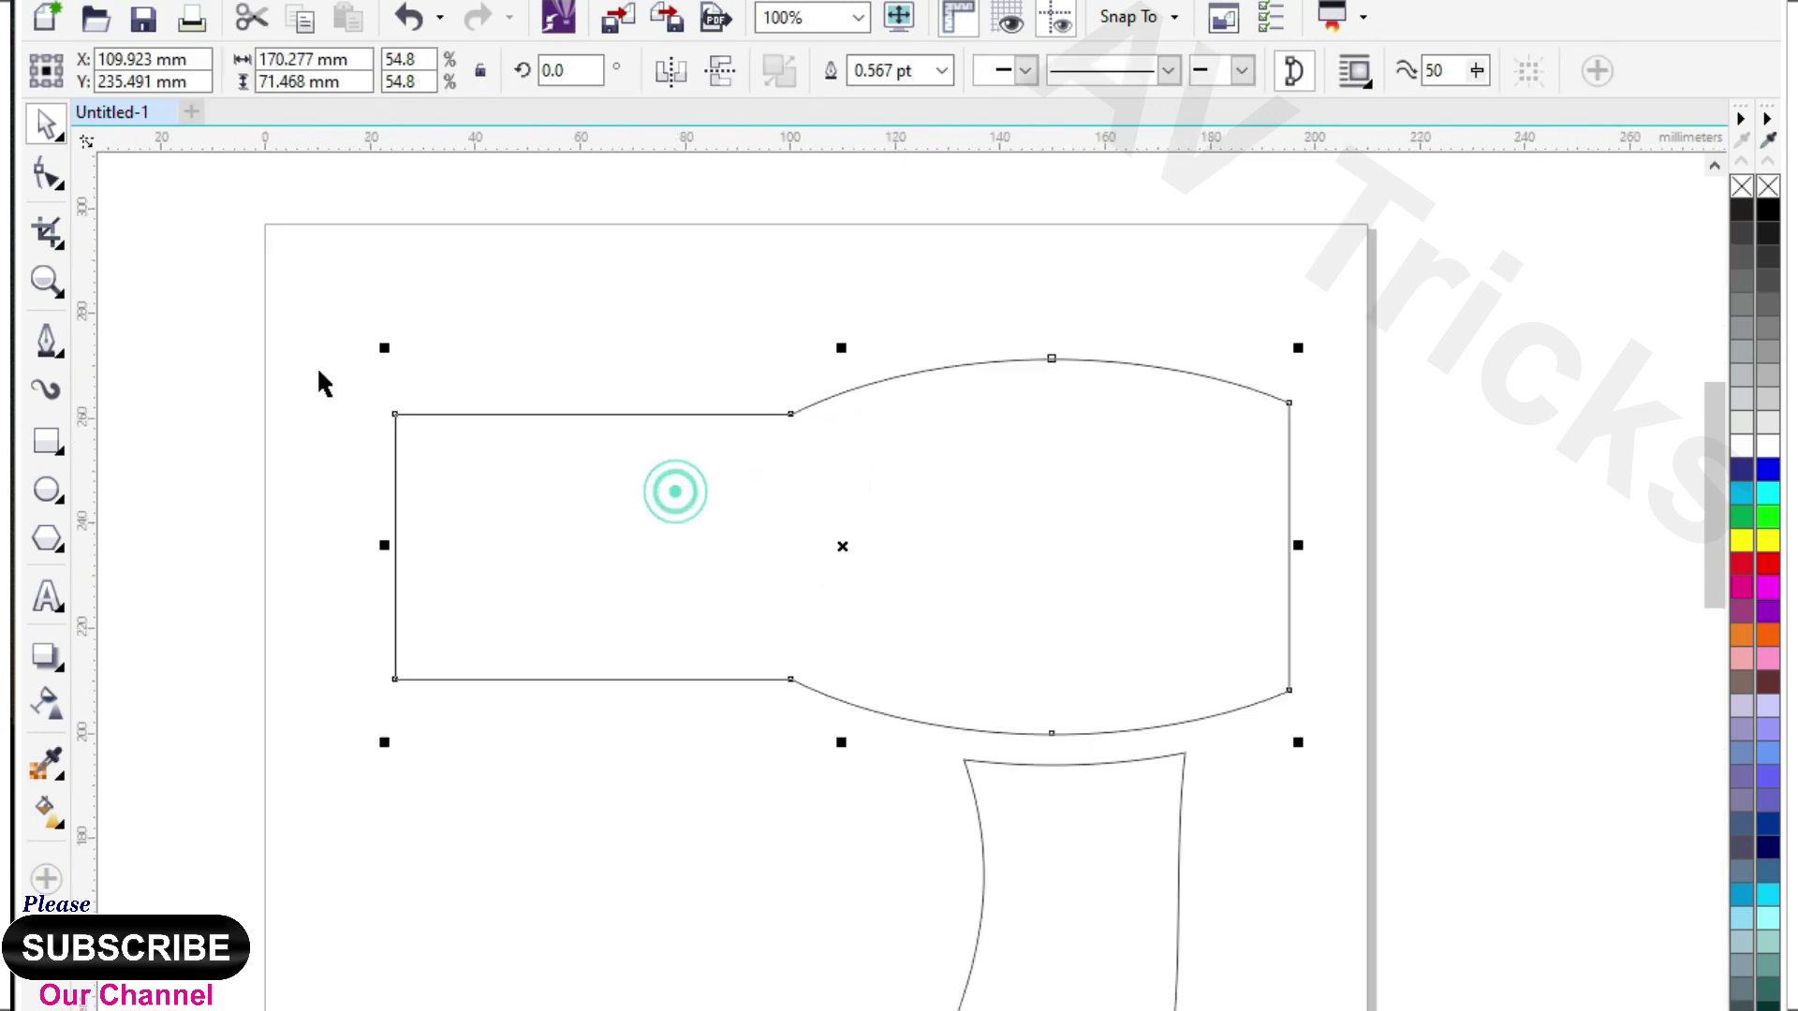
{"action": "left_click", "coordinate": [54, 187]}
{"action": "left_click_drag", "start_coordinate": [321, 349], "coordinate": [499, 698]}
{"action": "key", "text": "ctrl+z"}
{"action": "left_click_drag", "start_coordinate": [393, 683], "coordinate": [450, 682]}
{"action": "scroll", "coordinate": [723, 591], "scroll_direction": "down", "scroll_amount": 1}
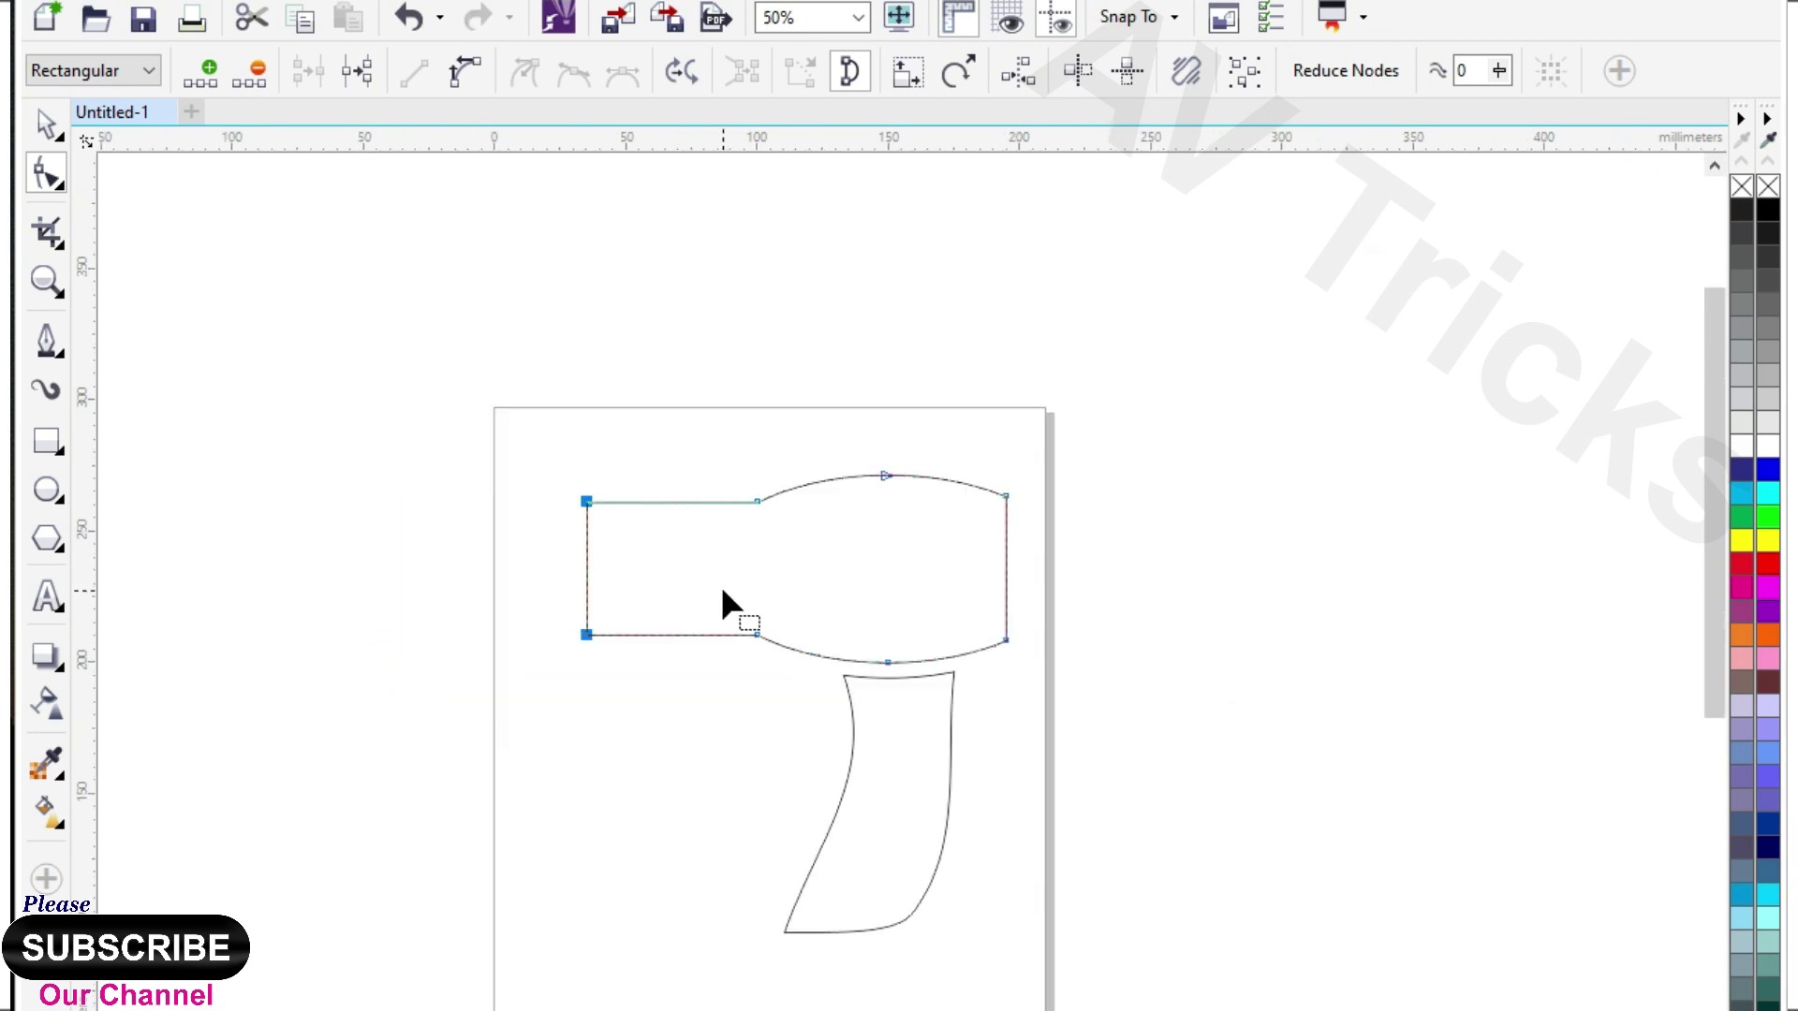
{"action": "left_click", "coordinate": [47, 126]}
{"action": "left_click", "coordinate": [219, 357]}
Duplicate the body and handle together to the left of the originals and weld the copies into one object.
{"action": "scroll", "coordinate": [901, 585], "scroll_direction": "up", "scroll_amount": 1}
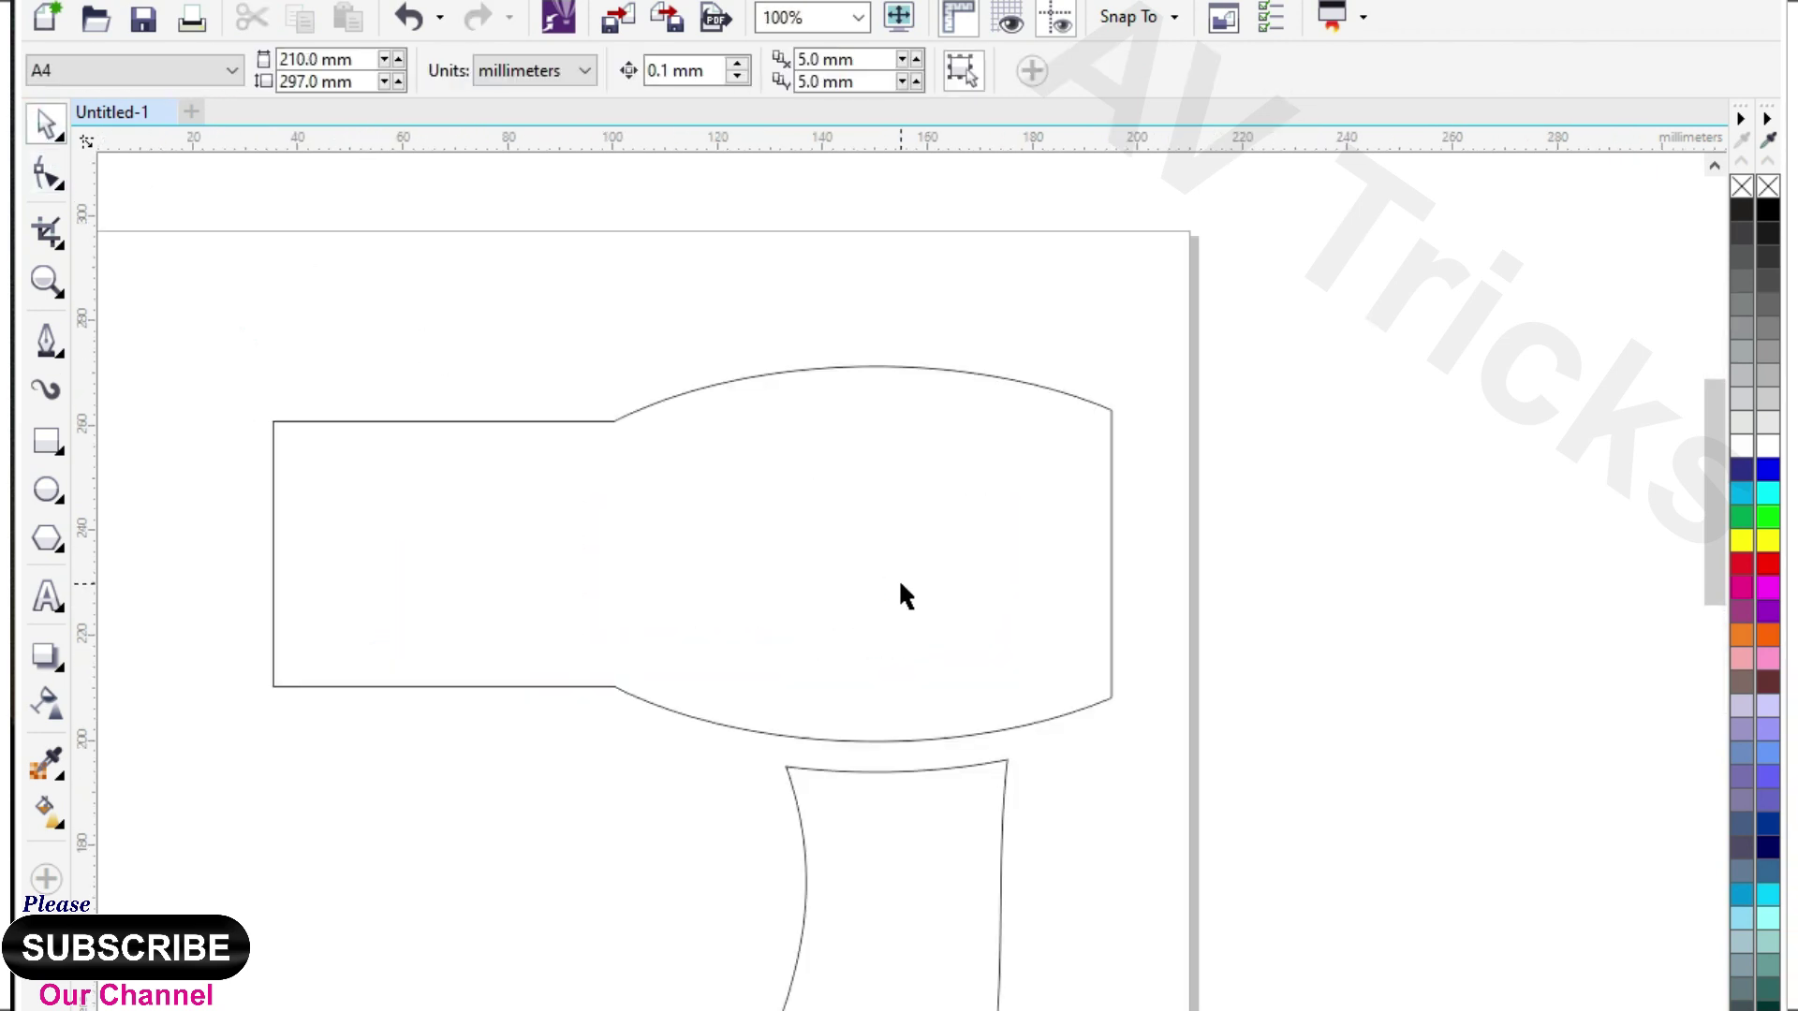
{"action": "left_click", "coordinate": [819, 524]}
{"action": "scroll", "coordinate": [796, 496], "scroll_direction": "down", "scroll_amount": 1}
{"action": "left_click", "coordinate": [849, 668], "text": "shift"}
{"action": "scroll", "coordinate": [887, 581], "scroll_direction": "down", "scroll_amount": 1}
{"action": "scroll", "coordinate": [887, 581], "scroll_direction": "up", "scroll_amount": 1}
{"action": "left_click_drag", "start_coordinate": [1031, 521], "coordinate": [577, 526]}
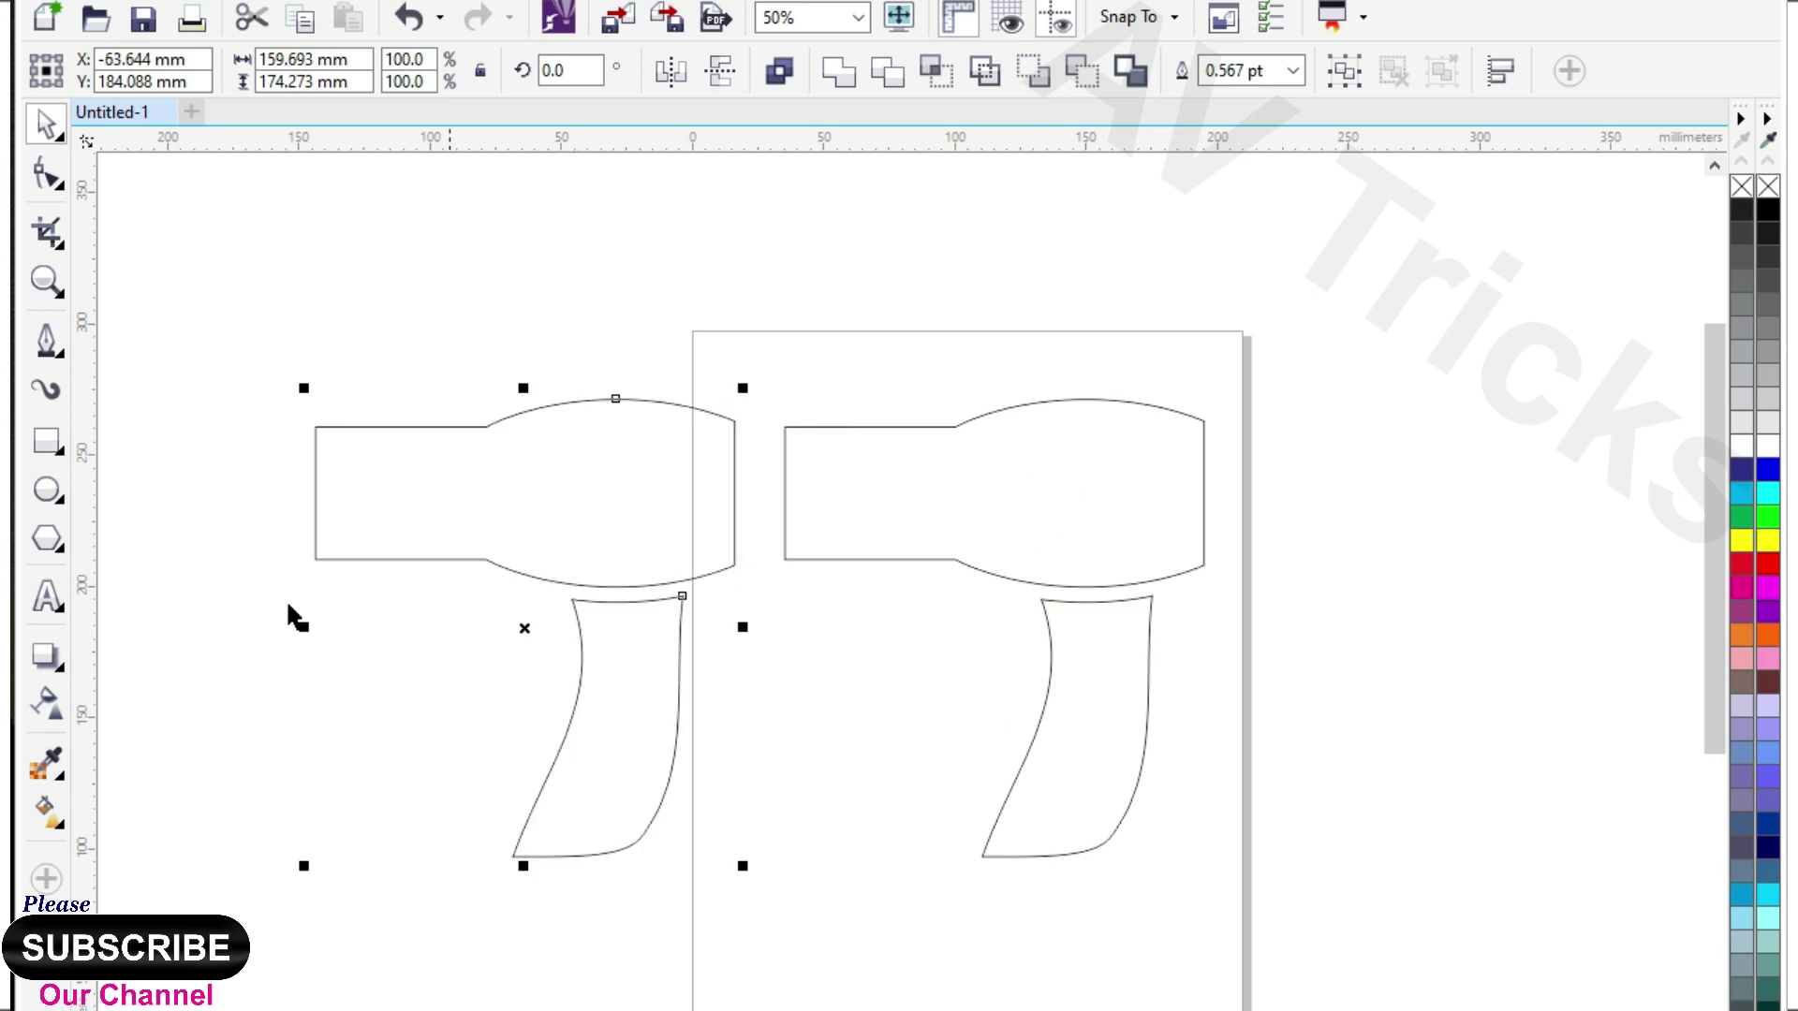
{"action": "left_click", "coordinate": [829, 82]}
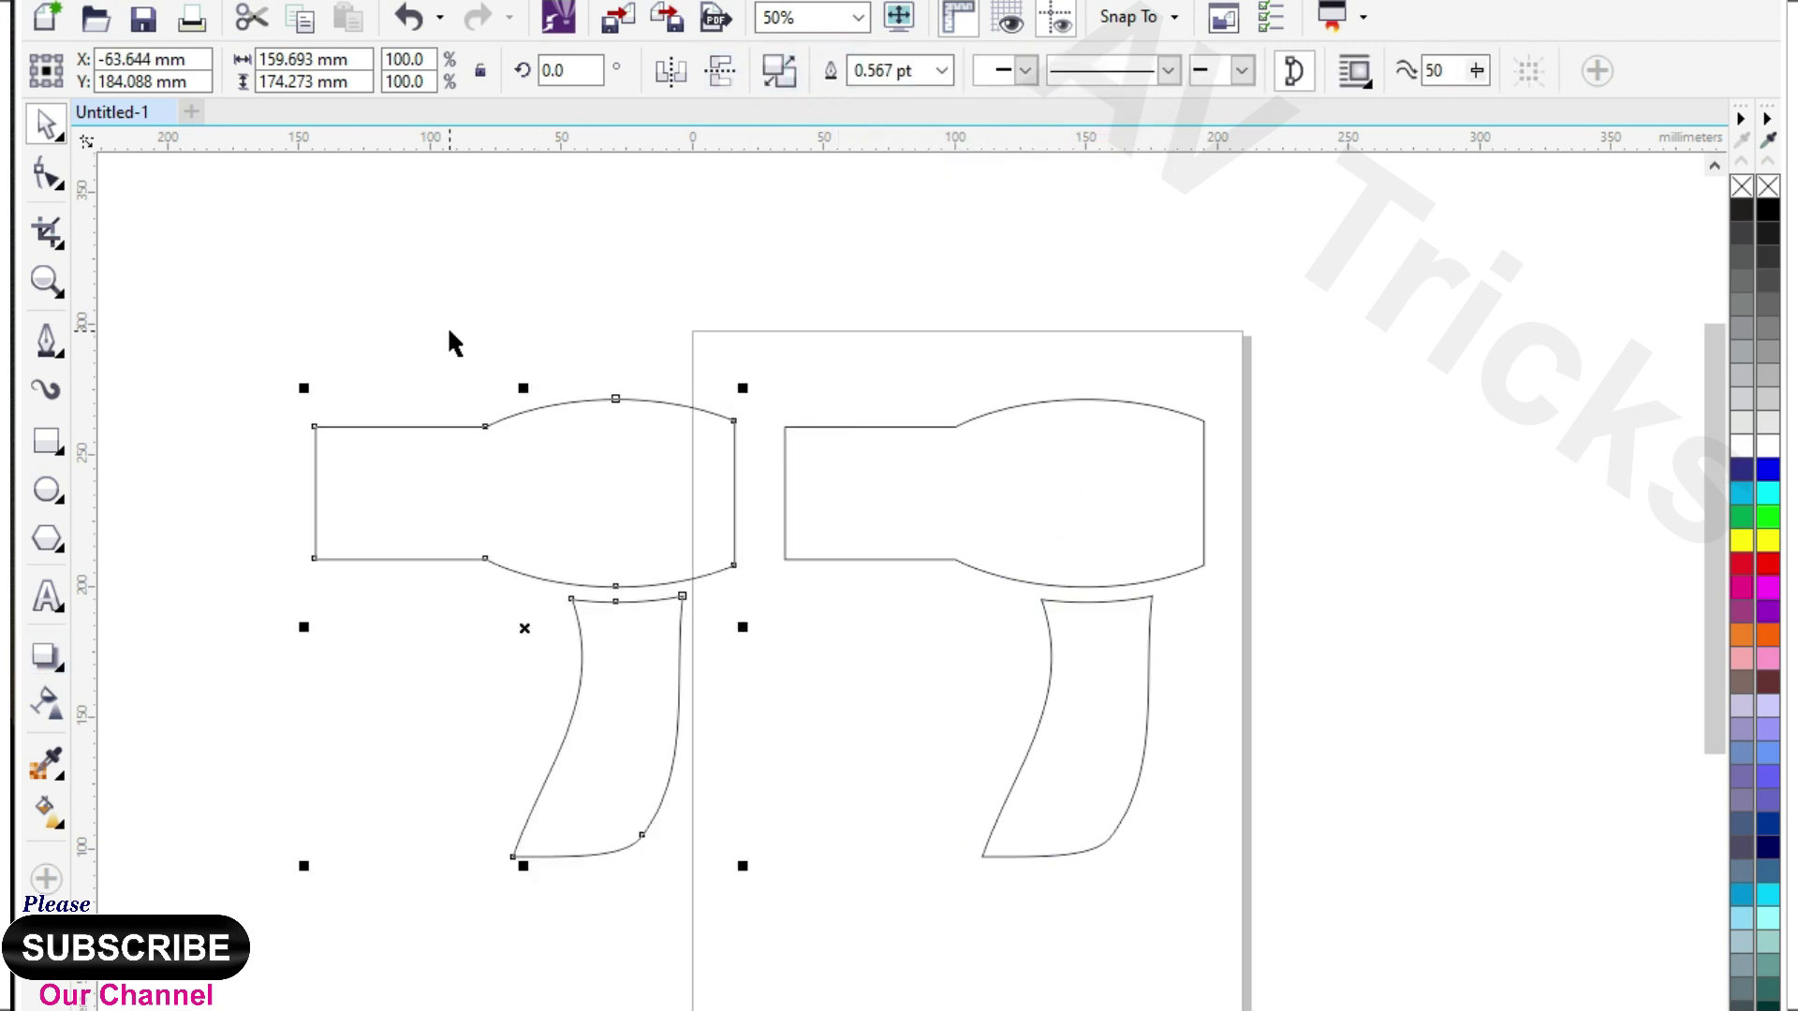
Apply a one-step outside contour with an offset of about 5.9 mm to the welded copy.
{"action": "left_click", "coordinate": [64, 669]}
{"action": "left_click", "coordinate": [88, 683]}
{"action": "left_click_drag", "start_coordinate": [690, 408], "coordinate": [711, 393]}
{"action": "left_click", "coordinate": [45, 122]}
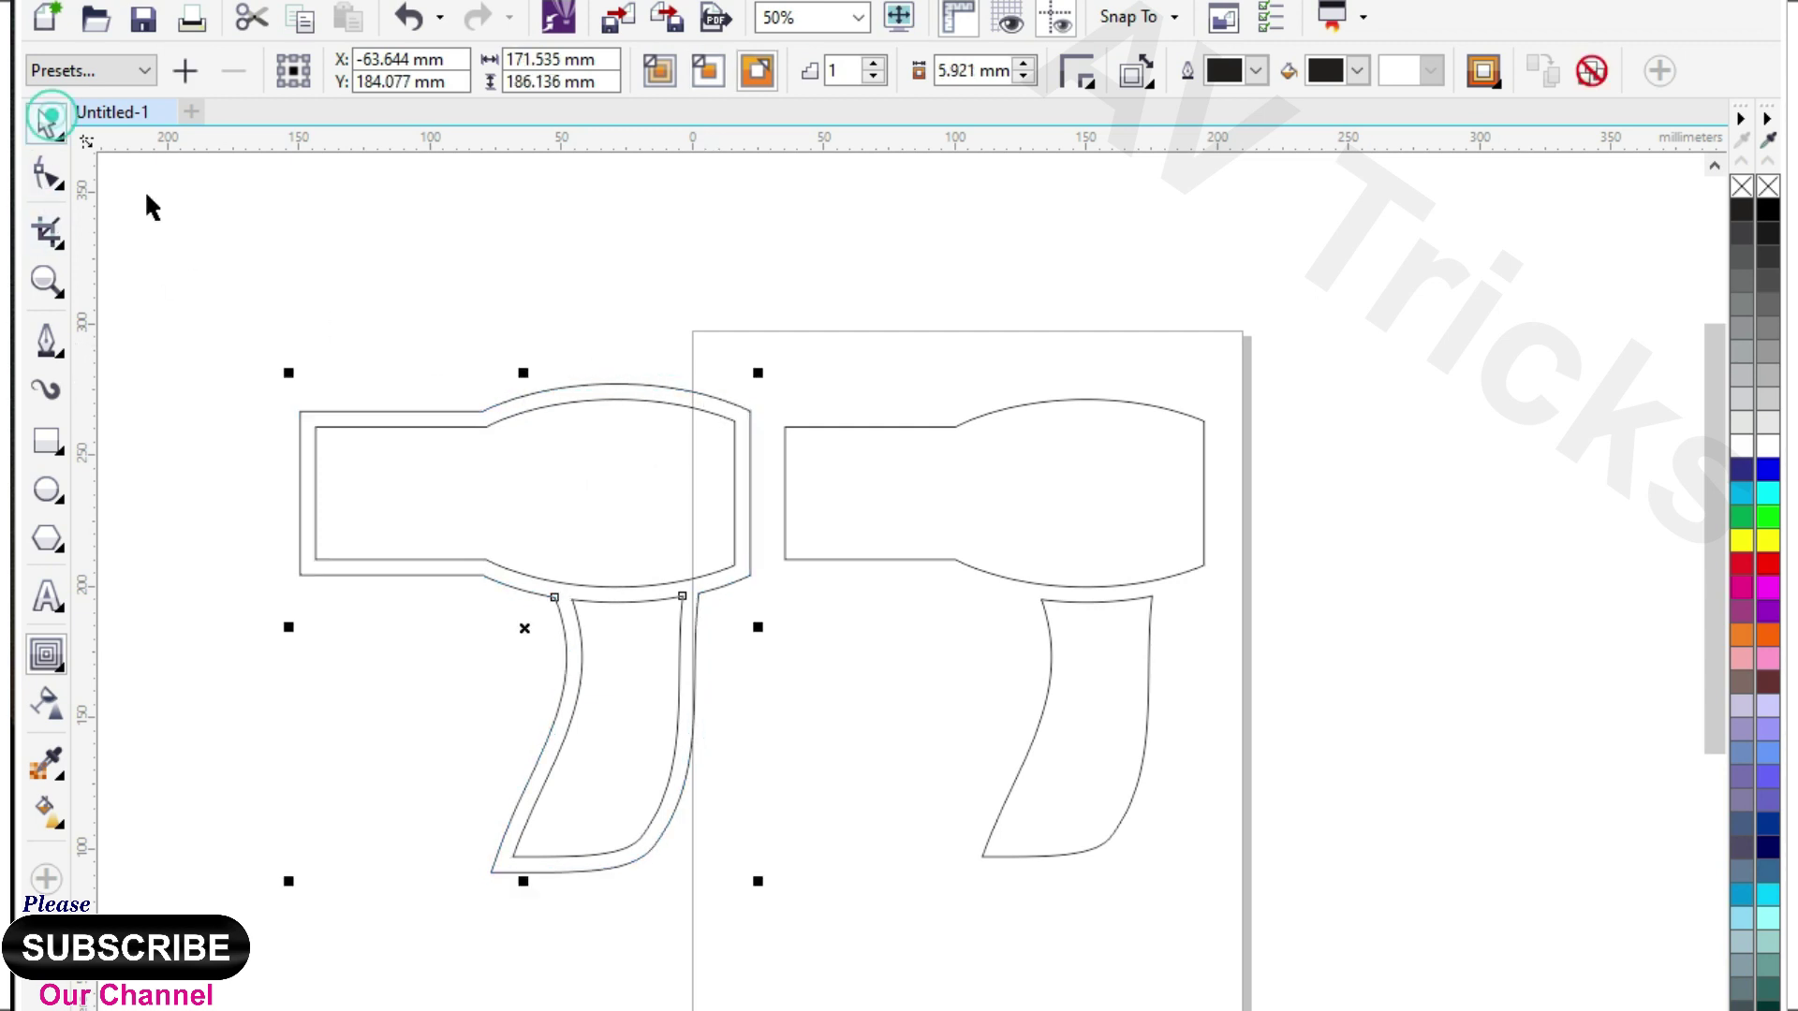
Break the contour apart from the welded copy and delete the inner shape, keeping only the enlarged outline.
{"action": "key", "text": "ctrl+k"}
{"action": "left_click", "coordinate": [367, 317]}
{"action": "left_click", "coordinate": [555, 471]}
{"action": "key", "text": "Delete"}
{"action": "right_click", "coordinate": [611, 526]}
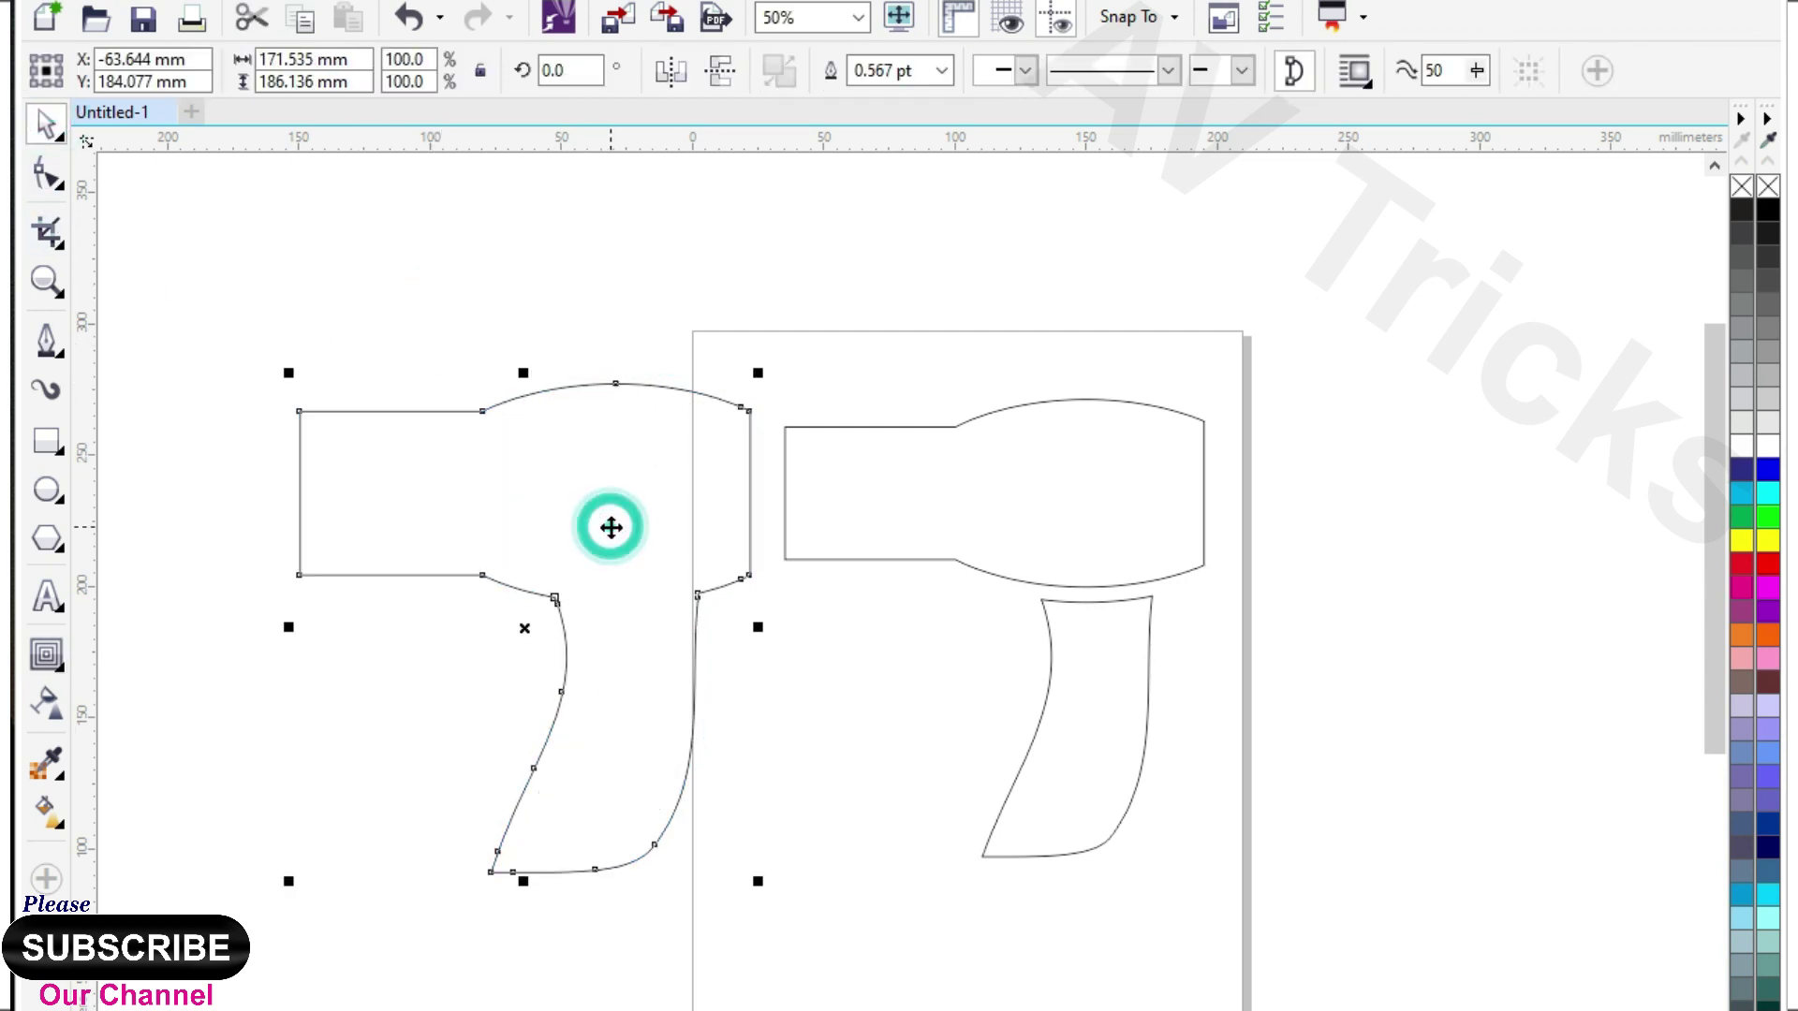
Group the original body and handle and align them with the enlarged outline so it surrounds them evenly.
{"action": "left_click", "coordinate": [987, 790]}
{"action": "left_click_drag", "start_coordinate": [1372, 291], "coordinate": [764, 925]}
{"action": "left_click", "coordinate": [622, 602]}
{"action": "left_click", "coordinate": [915, 502], "text": "shift"}
{"action": "key", "text": "c"}
{"action": "left_click", "coordinate": [1096, 511]}
{"action": "left_click_drag", "start_coordinate": [1020, 537], "coordinate": [813, 532]}
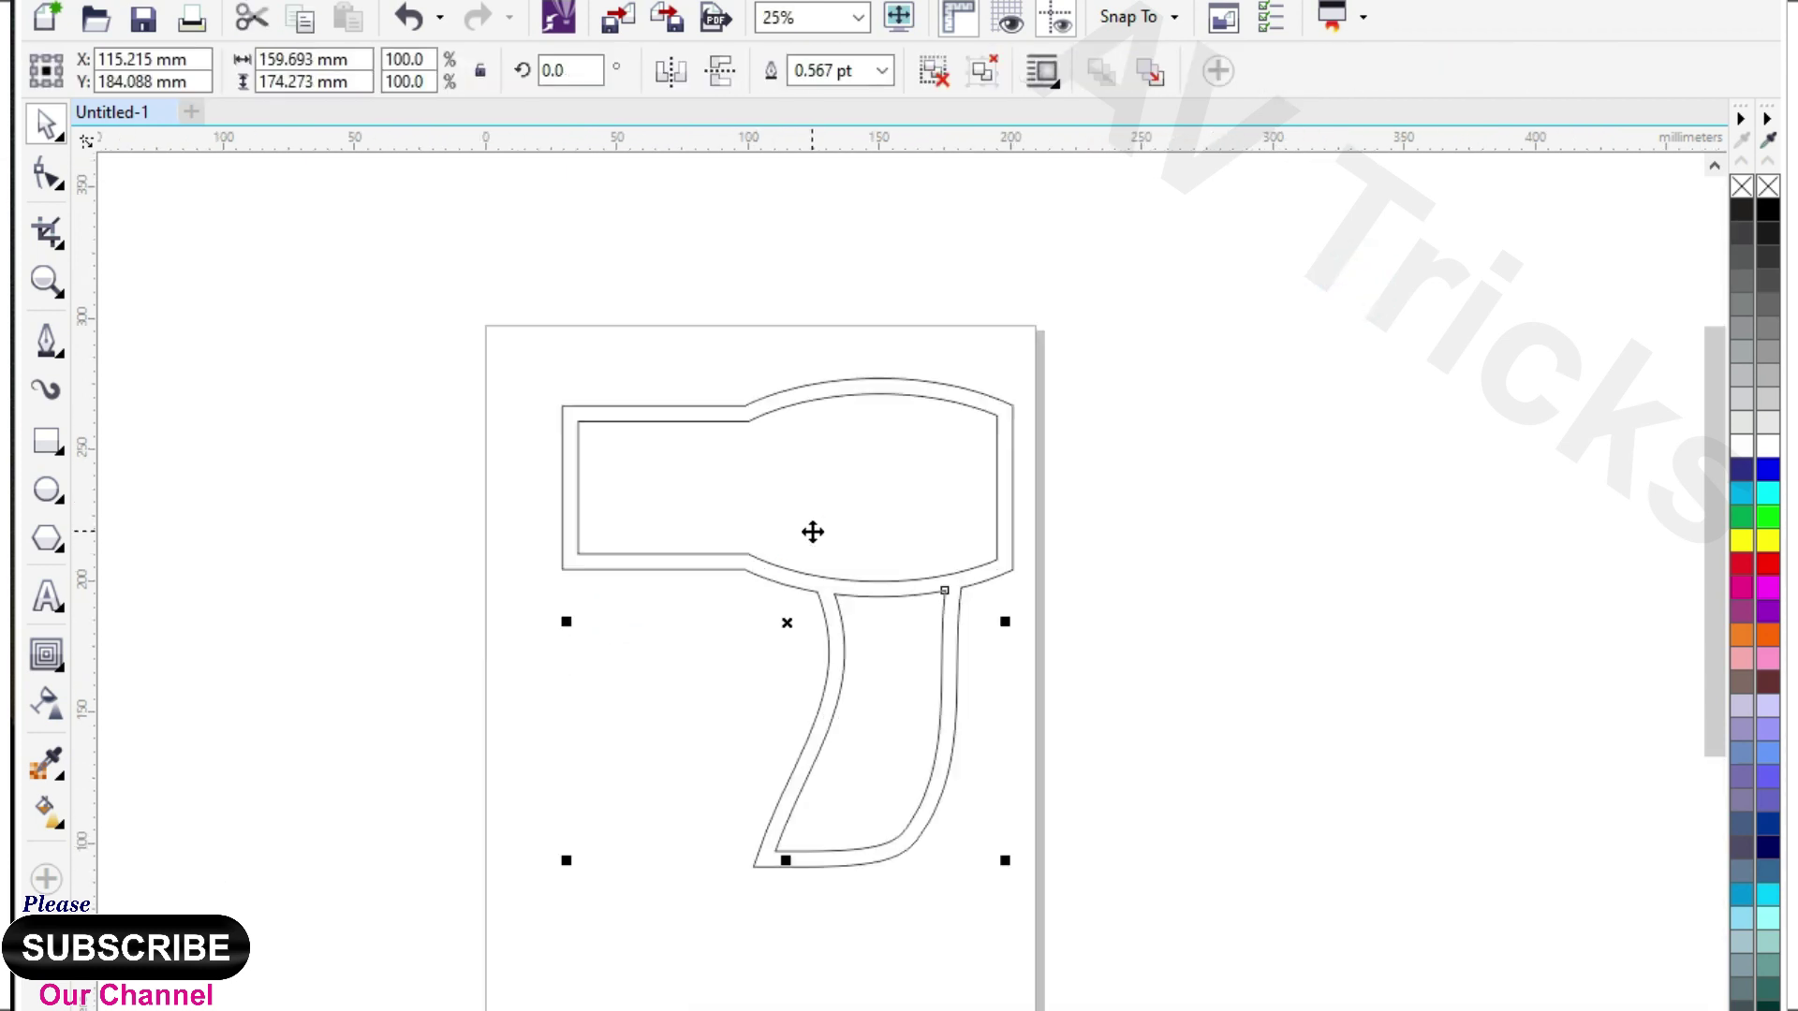
{"action": "left_click", "coordinate": [1103, 622]}
Draw a curved open line about 19 by 114 mm with the Pen tool, crossing the right part of the body.
{"action": "left_click", "coordinate": [843, 388]}
{"action": "scroll", "coordinate": [843, 388], "scroll_direction": "up", "scroll_amount": 1}
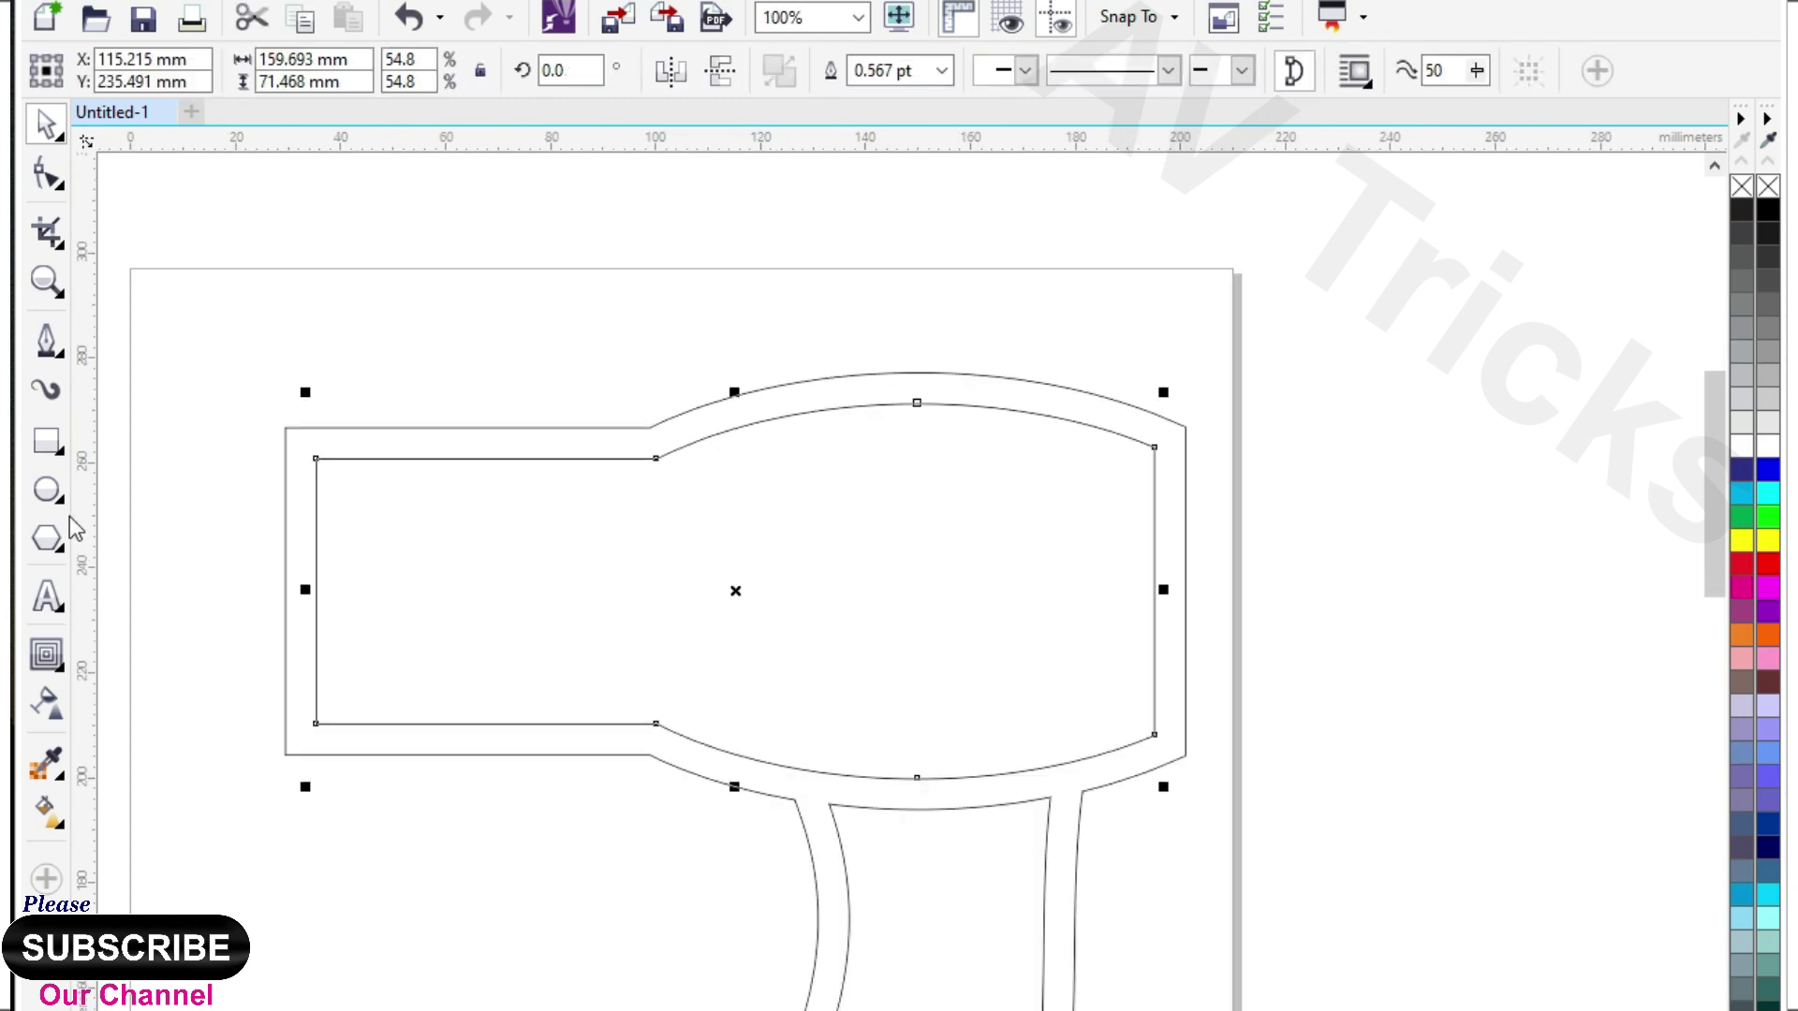
{"action": "left_click", "coordinate": [47, 448]}
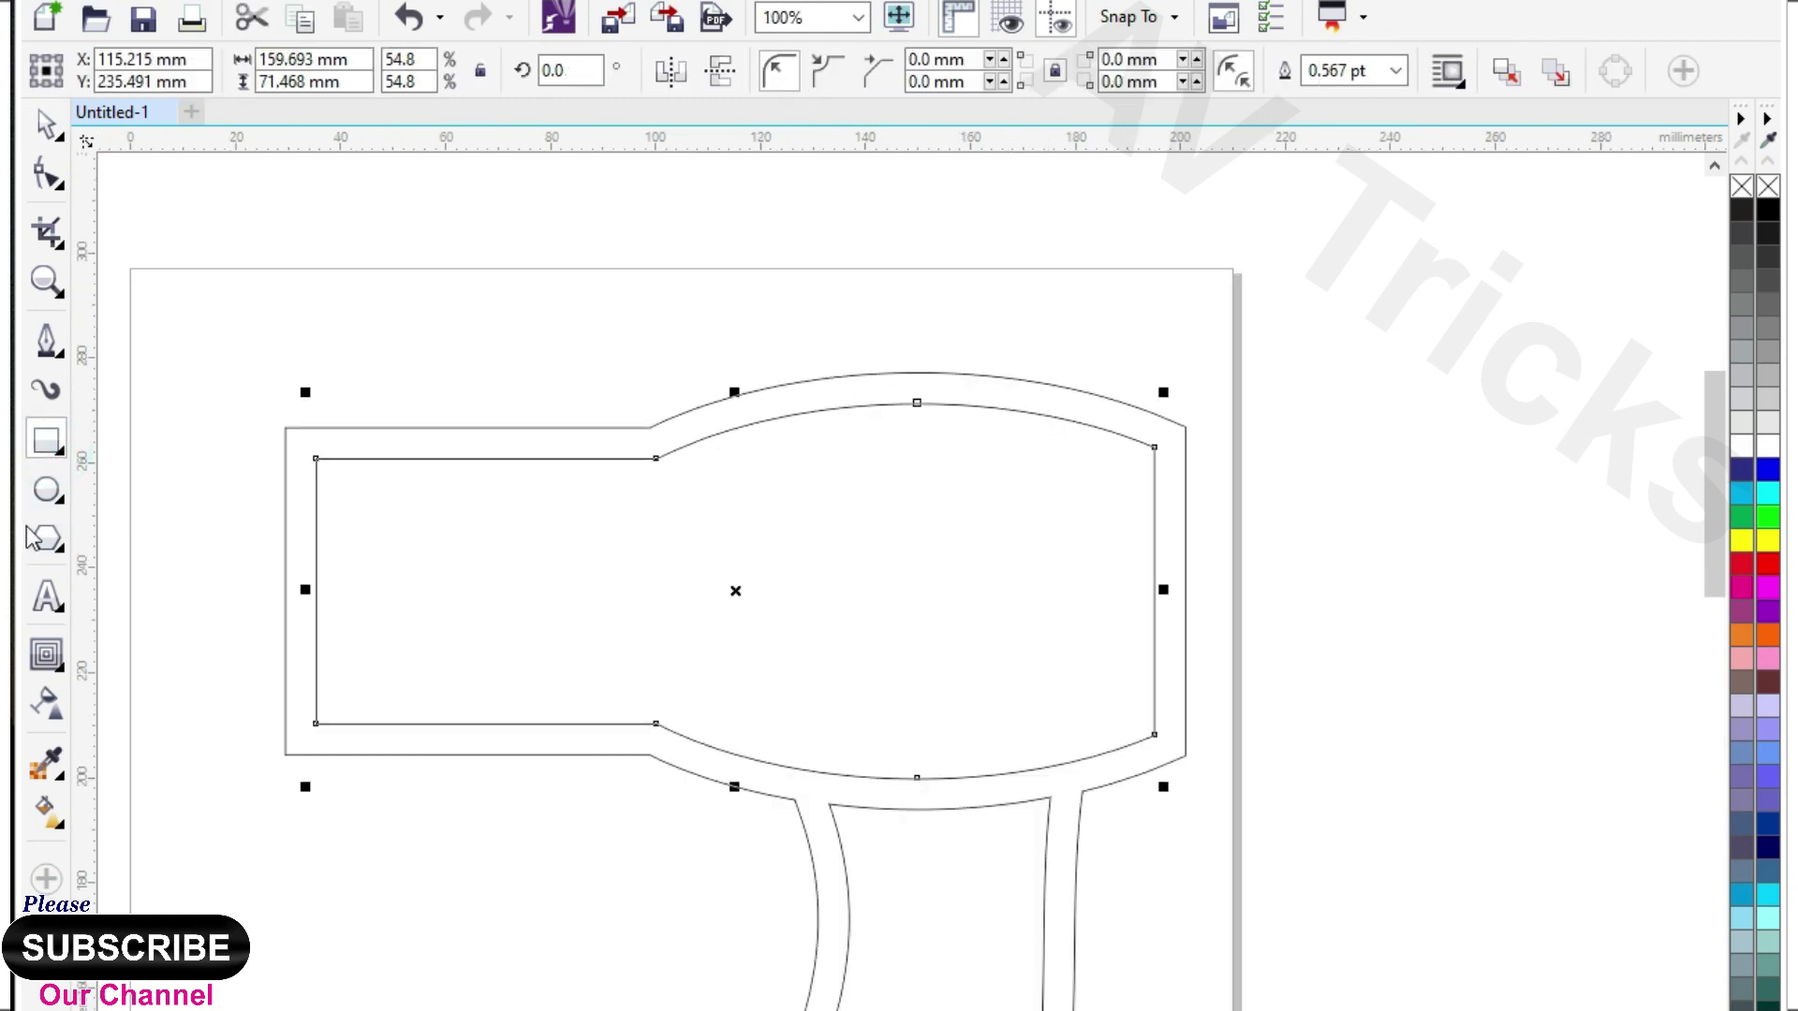
{"action": "left_click", "coordinate": [47, 342]}
{"action": "left_click_drag", "start_coordinate": [1053, 328], "coordinate": [847, 527]}
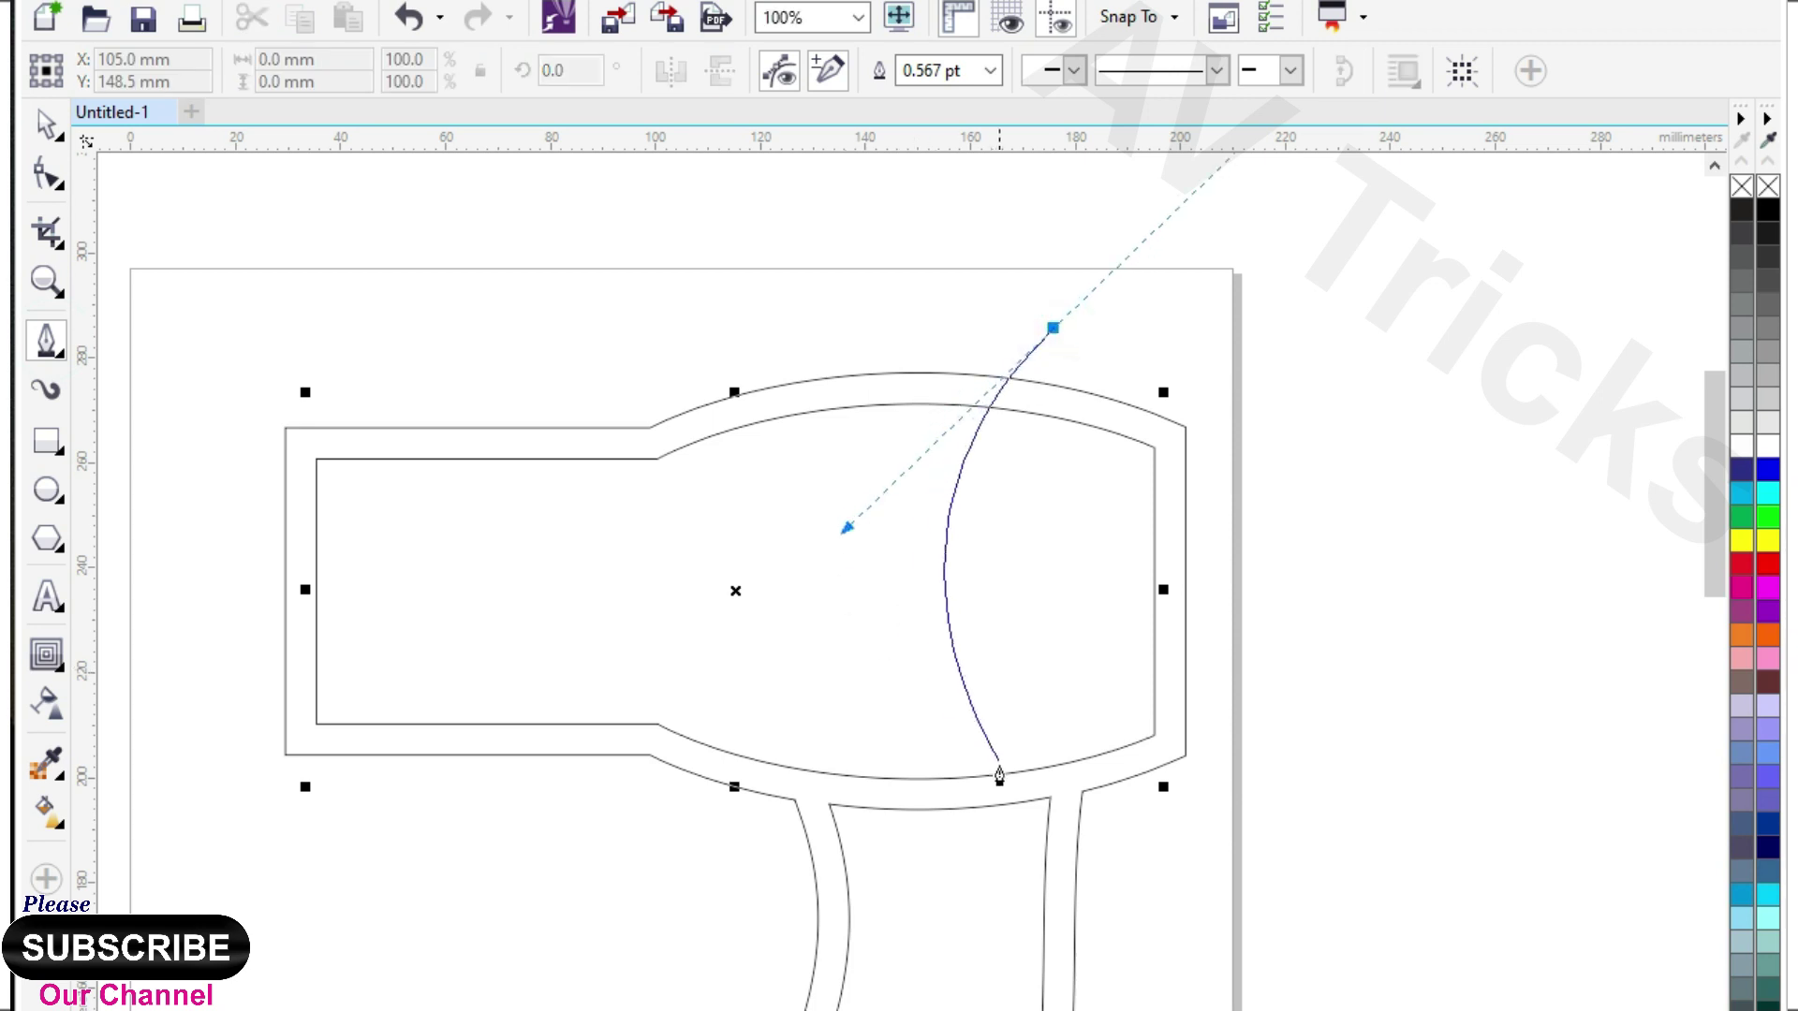
{"action": "double_click", "coordinate": [1059, 927]}
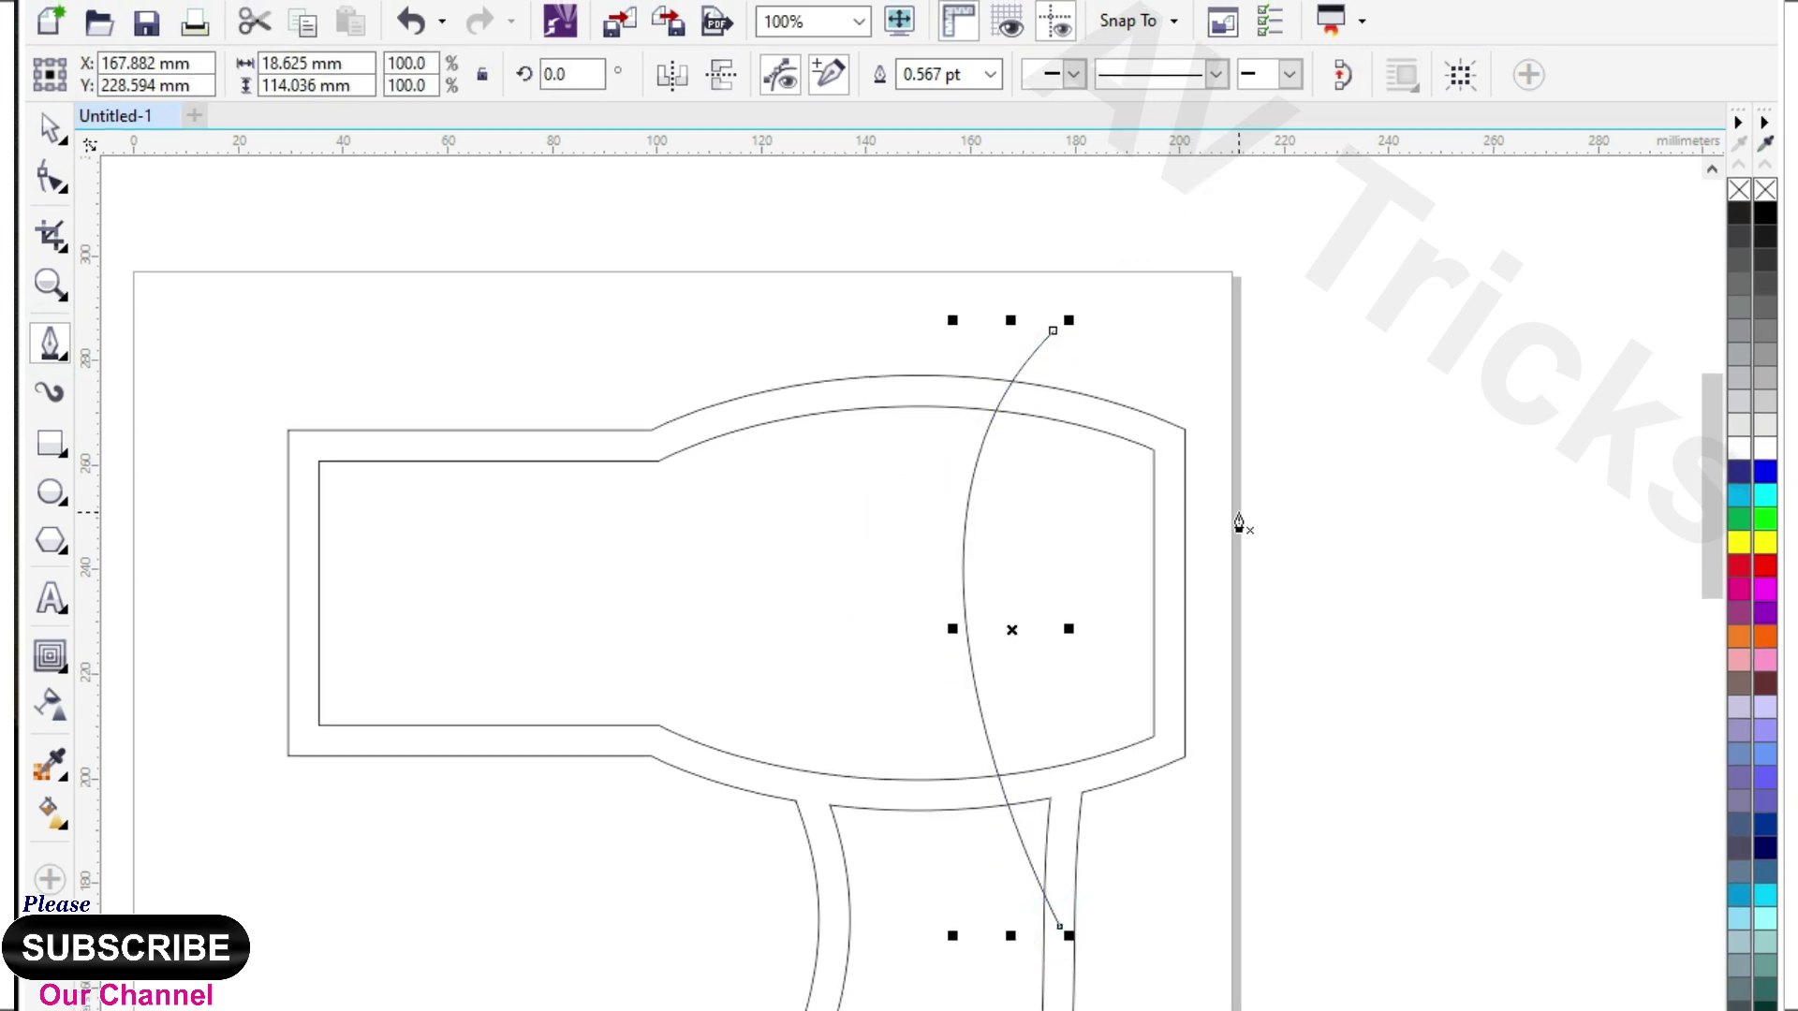
Set the curved line's outline width to 16 pt and convert the outline to an object.
{"action": "key", "text": "F12"}
{"action": "left_click", "coordinate": [724, 357]}
{"action": "left_click", "coordinate": [662, 642]}
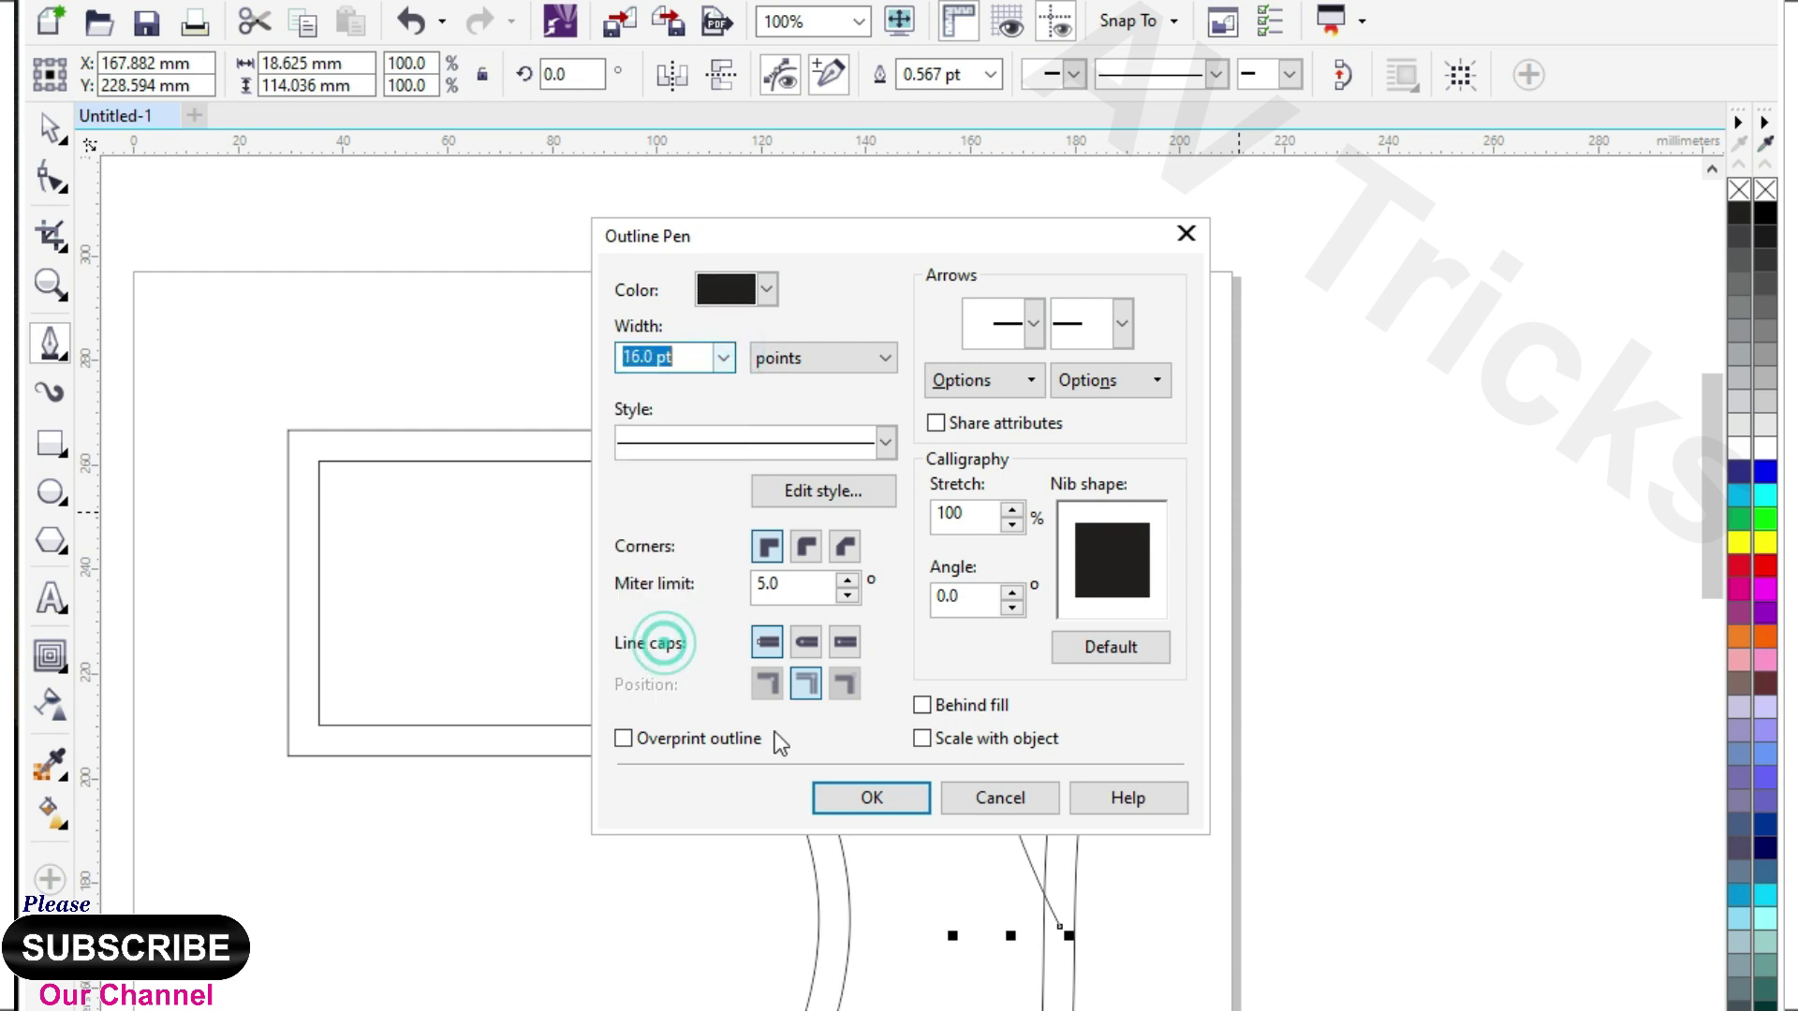
{"action": "left_click", "coordinate": [871, 797]}
{"action": "key", "text": "ctrl+shift+q"}
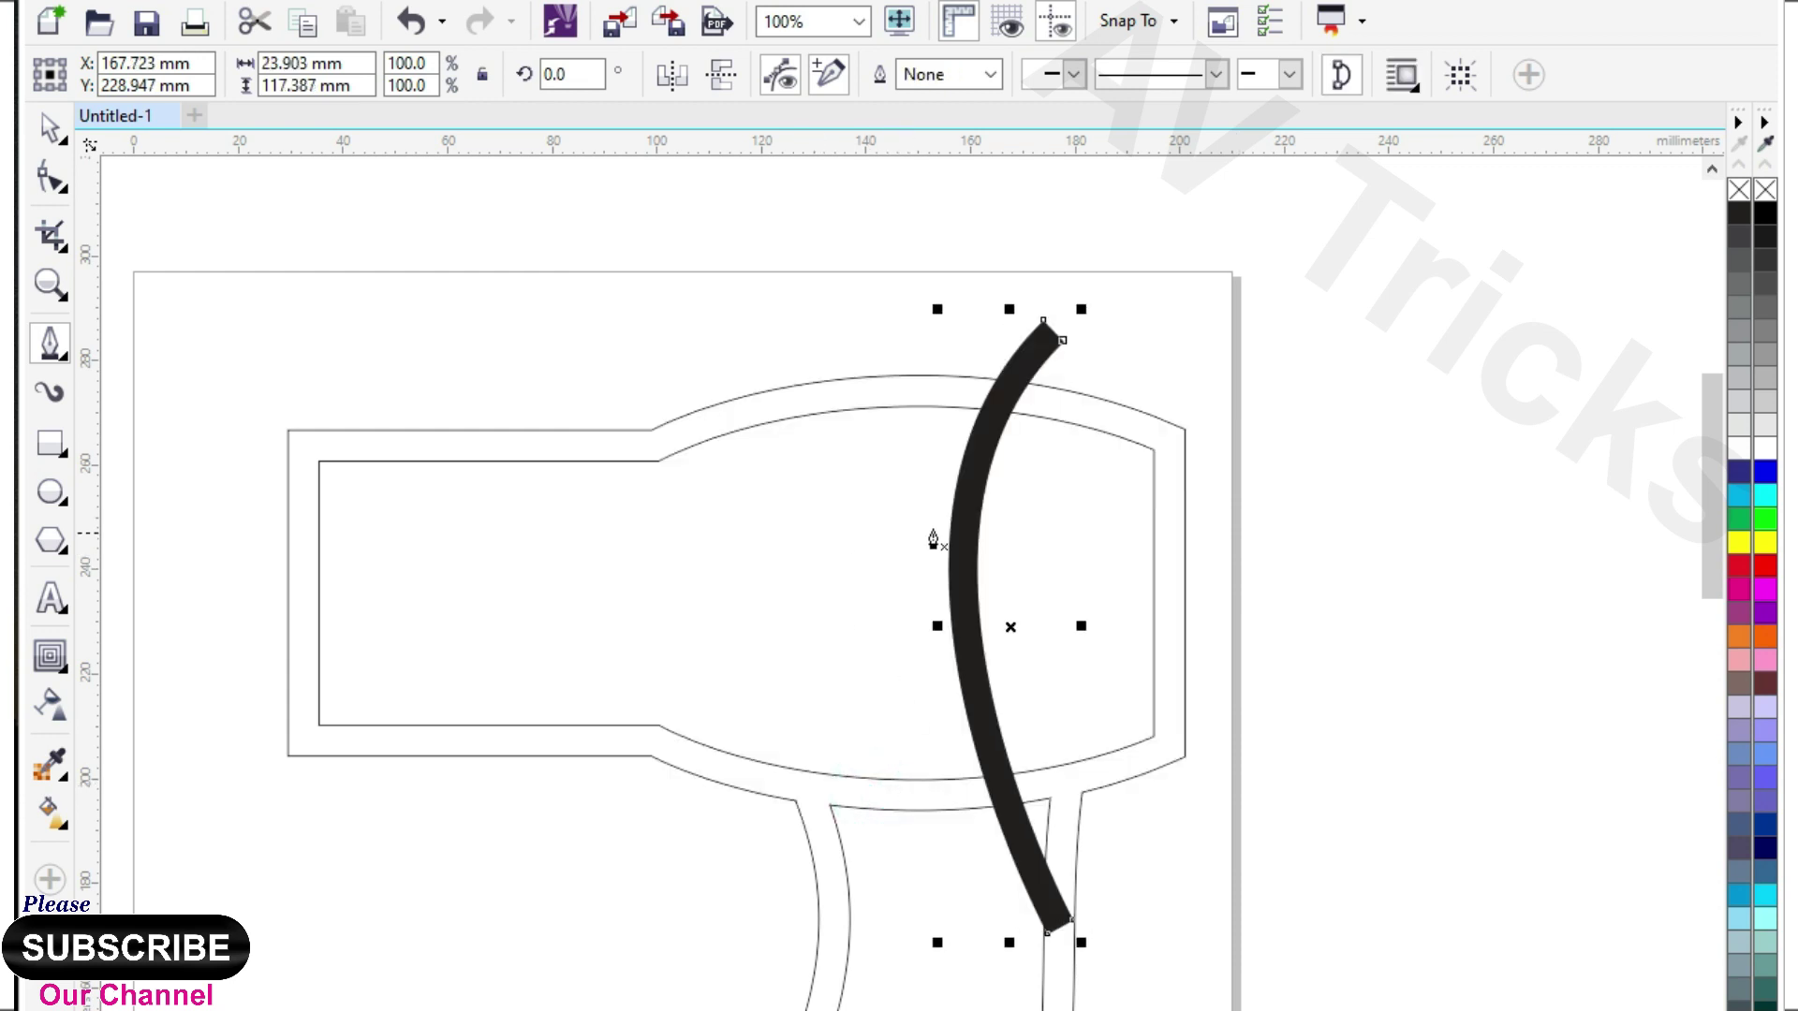
Scale the curved band to about 77.7% and skew it slightly over the right part of the body.
{"action": "left_click", "coordinate": [967, 521]}
{"action": "key", "text": "space"}
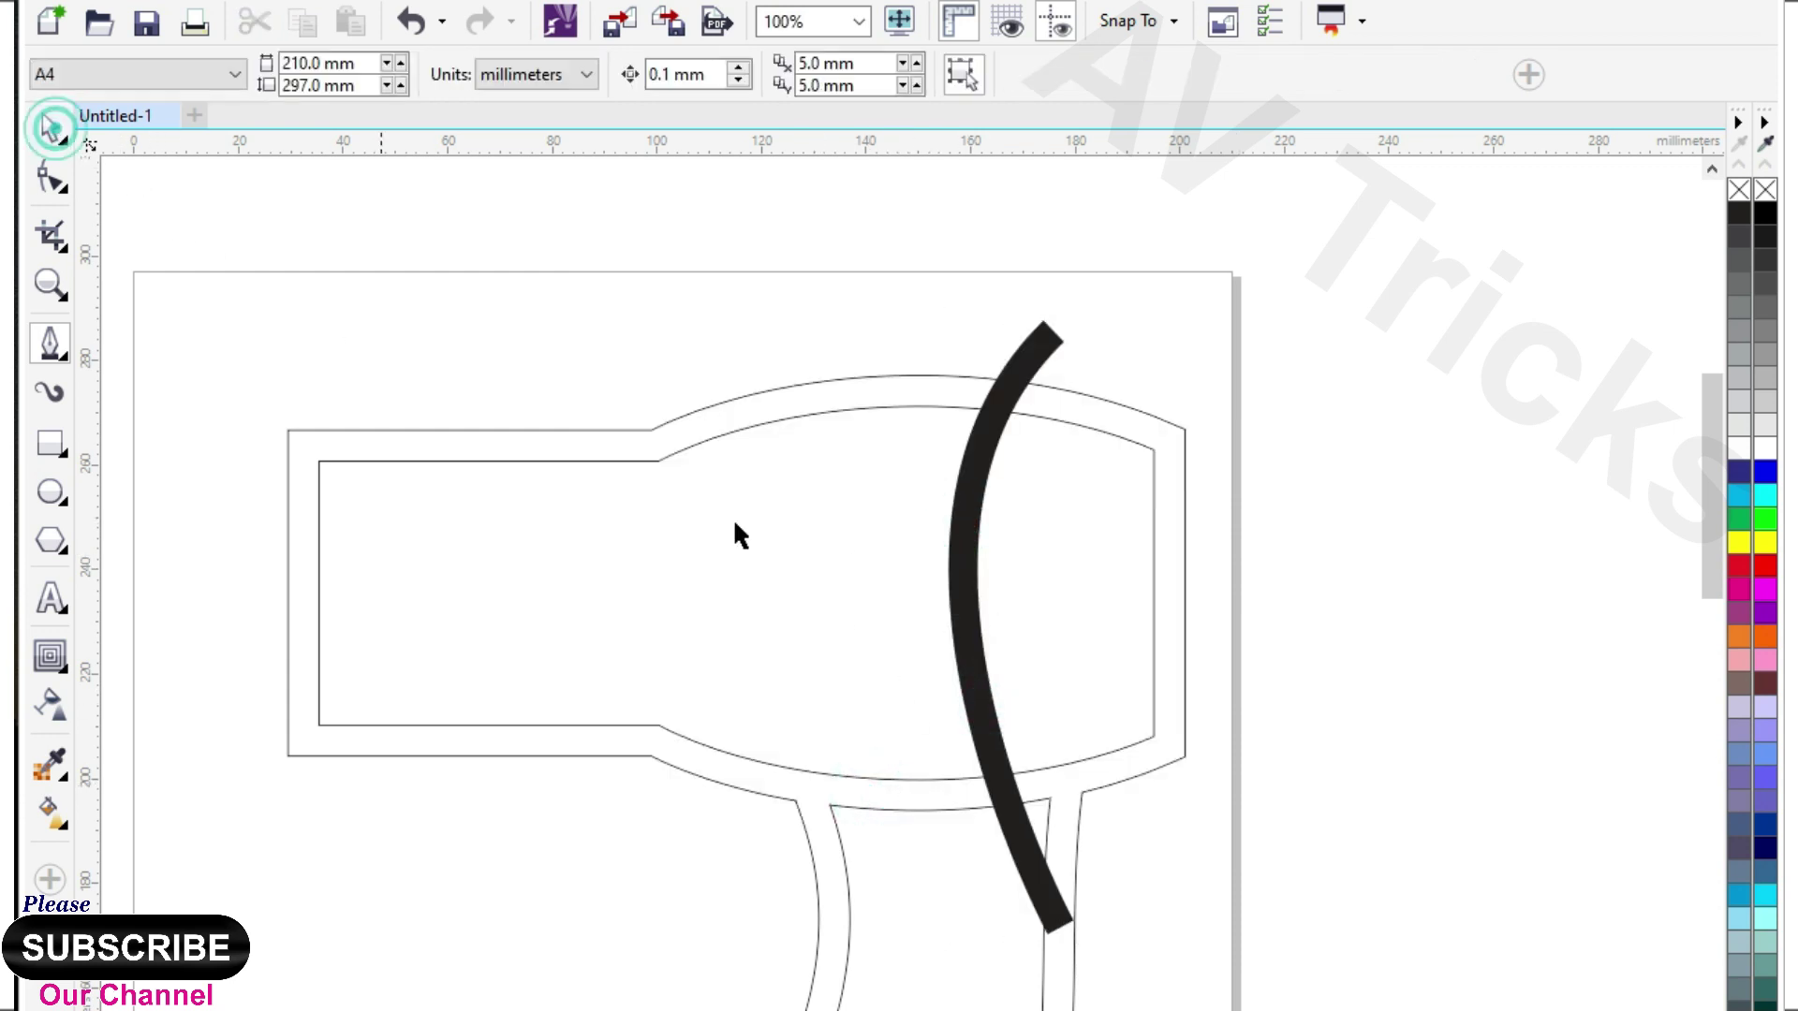
{"action": "left_click", "coordinate": [963, 509]}
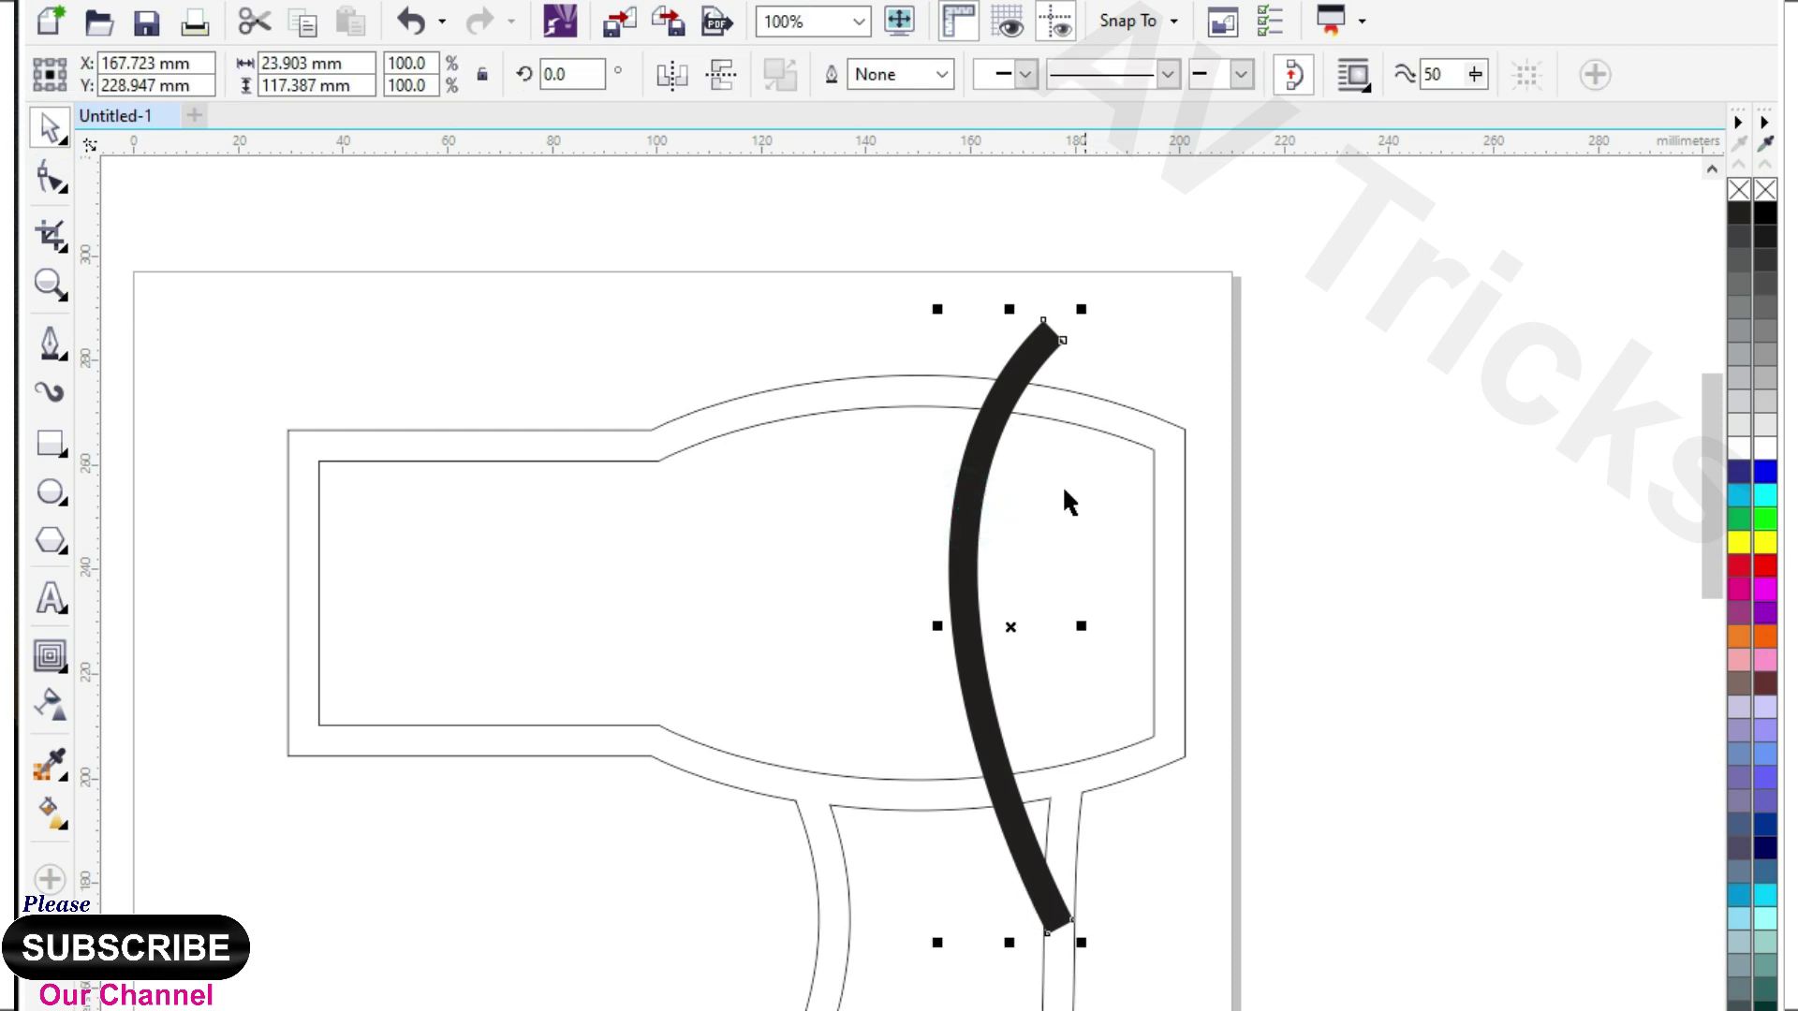
{"action": "left_click_drag", "start_coordinate": [1080, 944], "coordinate": [1052, 869]}
{"action": "left_click_drag", "start_coordinate": [978, 613], "coordinate": [1015, 652]}
{"action": "left_click", "coordinate": [1014, 658]}
{"action": "left_click_drag", "start_coordinate": [1036, 844], "coordinate": [992, 844]}
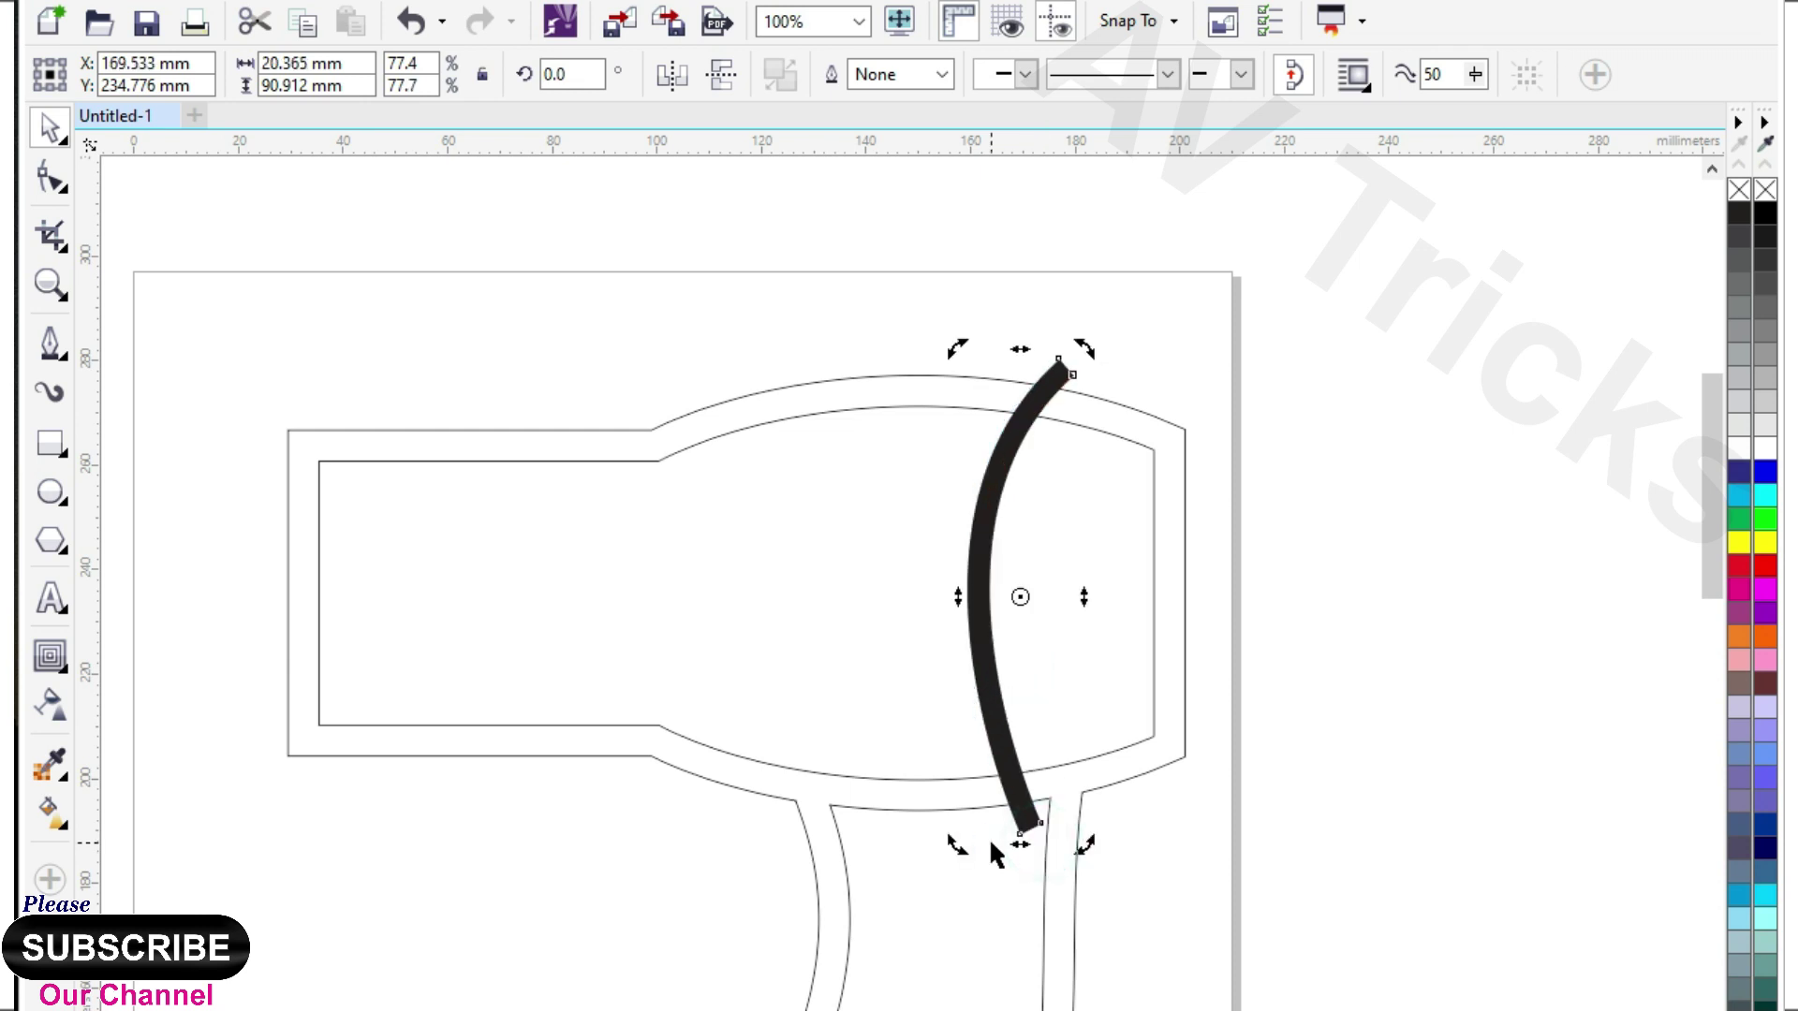
Rotate the curved band about 4.4° counterclockwise and reposition it across the right part of the body.
{"action": "left_click_drag", "start_coordinate": [989, 706], "coordinate": [1011, 704]}
{"action": "left_click", "coordinate": [1012, 704]}
{"action": "left_click_drag", "start_coordinate": [1103, 351], "coordinate": [1085, 348]}
{"action": "left_click_drag", "start_coordinate": [1010, 521], "coordinate": [995, 539]}
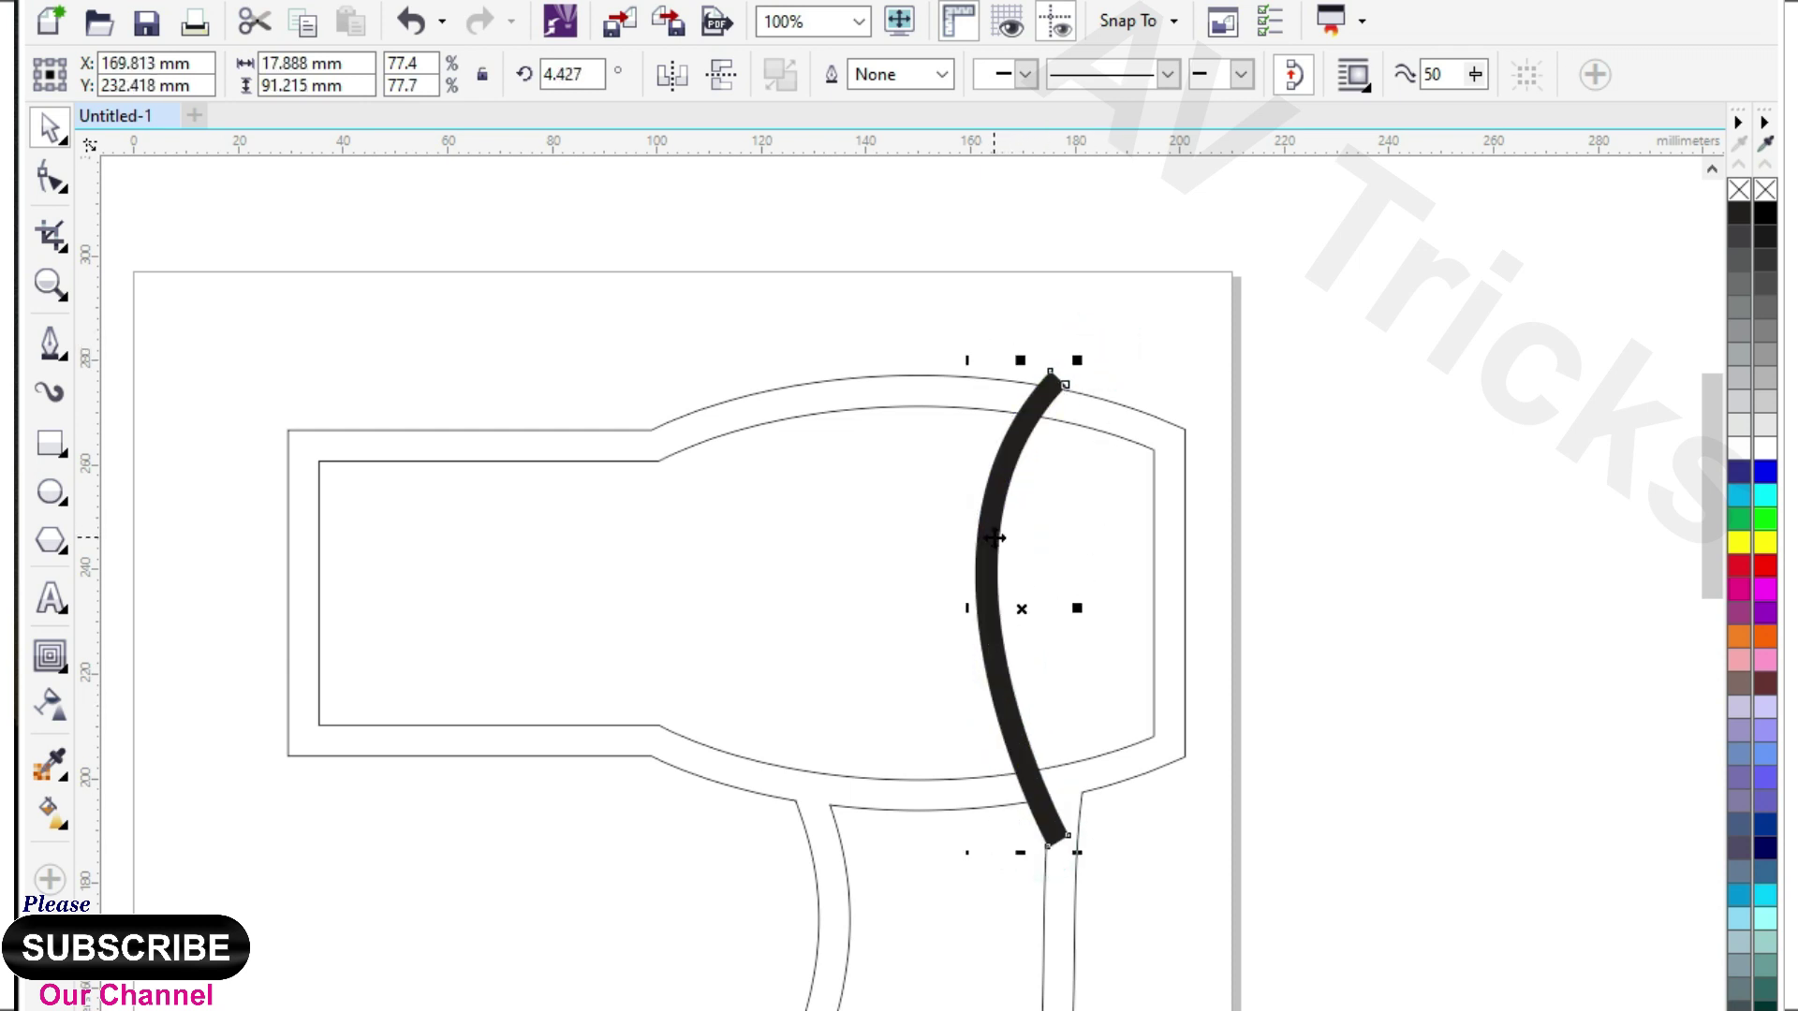
Simplify the body with the curved band to cut a curved gap through it, and delete the band.
{"action": "left_click", "coordinate": [877, 565], "text": "shift"}
{"action": "left_click", "coordinate": [982, 79]}
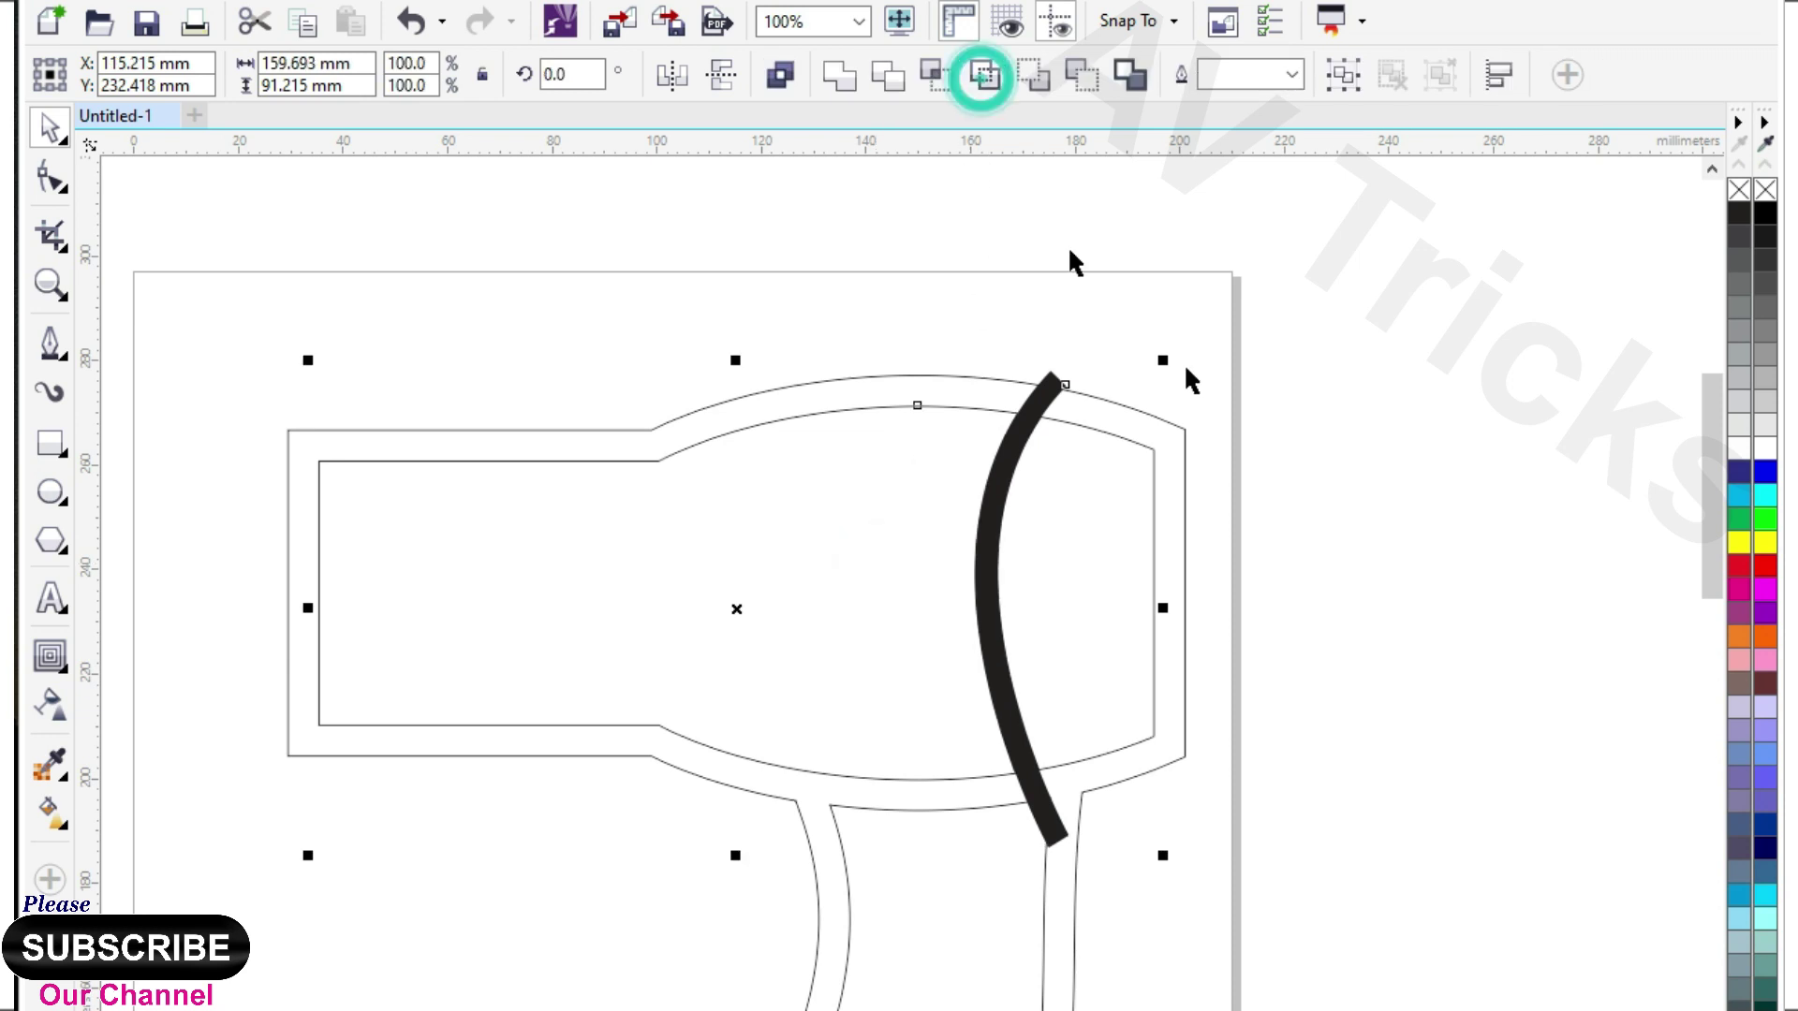
{"action": "left_click", "coordinate": [1421, 524]}
{"action": "left_click", "coordinate": [1057, 385]}
{"action": "key", "text": "Delete"}
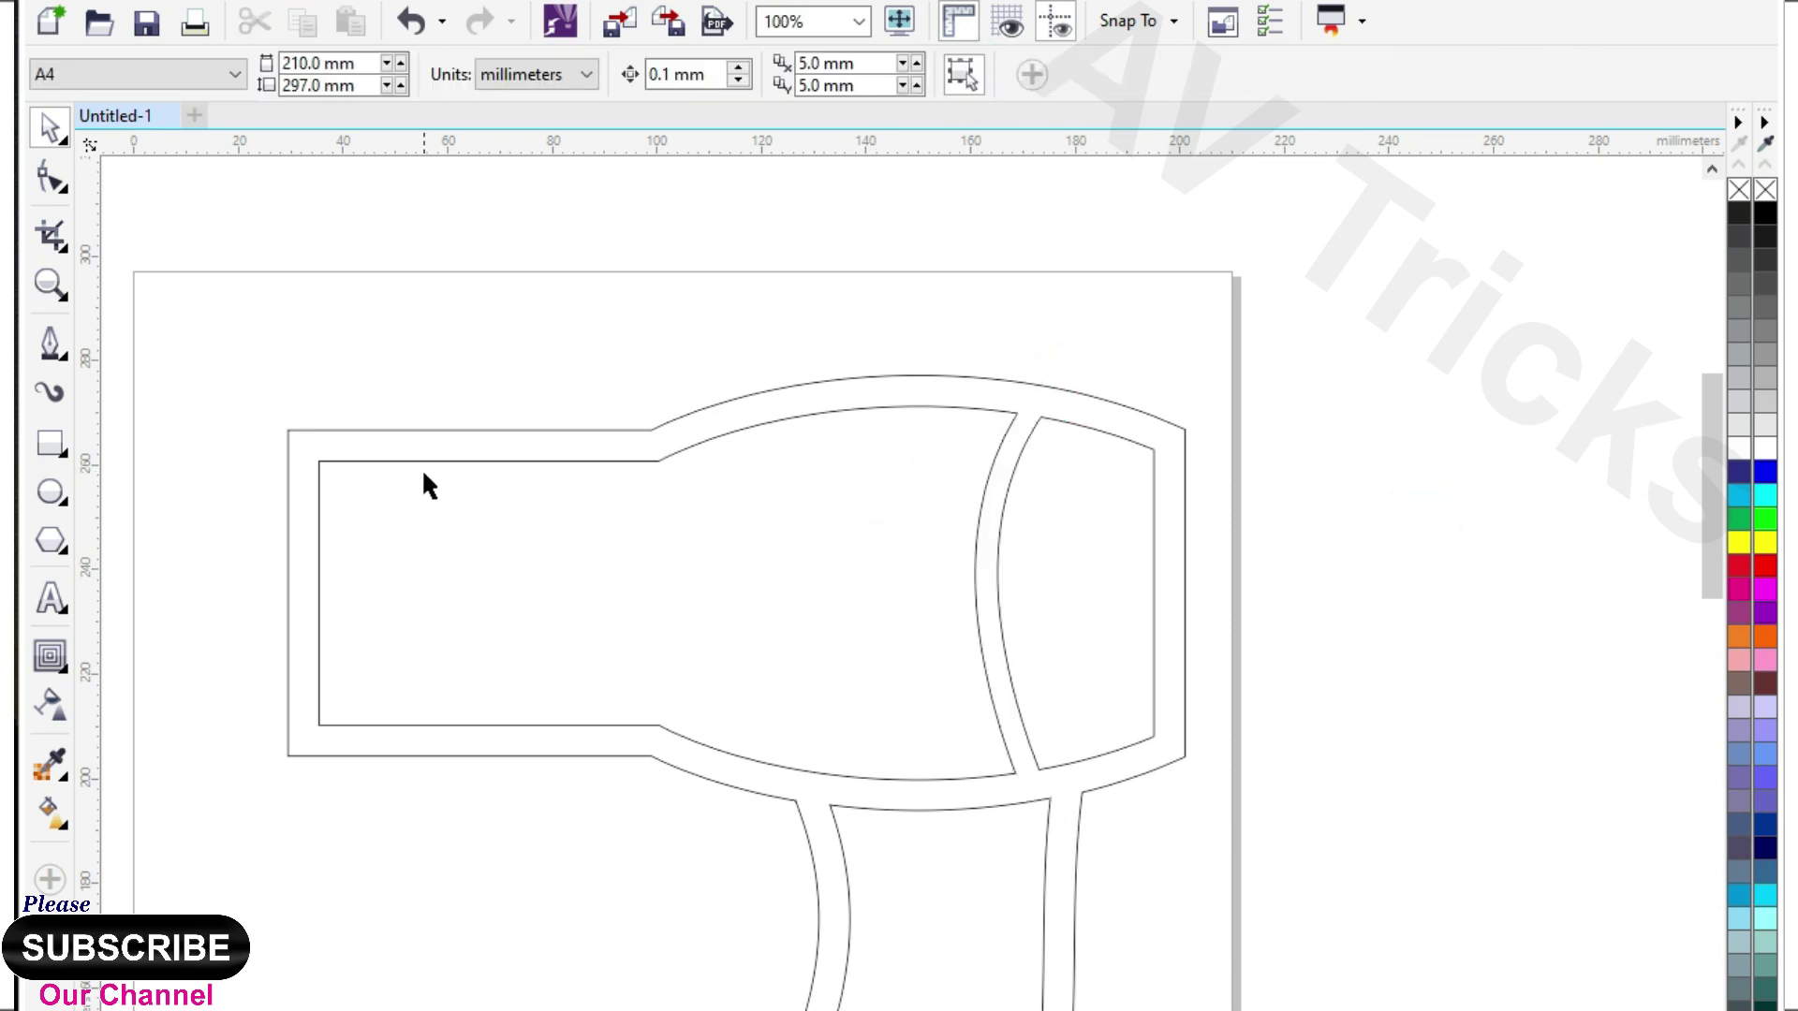
Draw a rectangle about 89 by 22 mm over the barrel's upper edge and skew it into a right-leaning parallelogram.
{"action": "left_click", "coordinate": [51, 448]}
{"action": "left_click_drag", "start_coordinate": [262, 419], "coordinate": [730, 535]}
{"action": "left_click", "coordinate": [48, 126]}
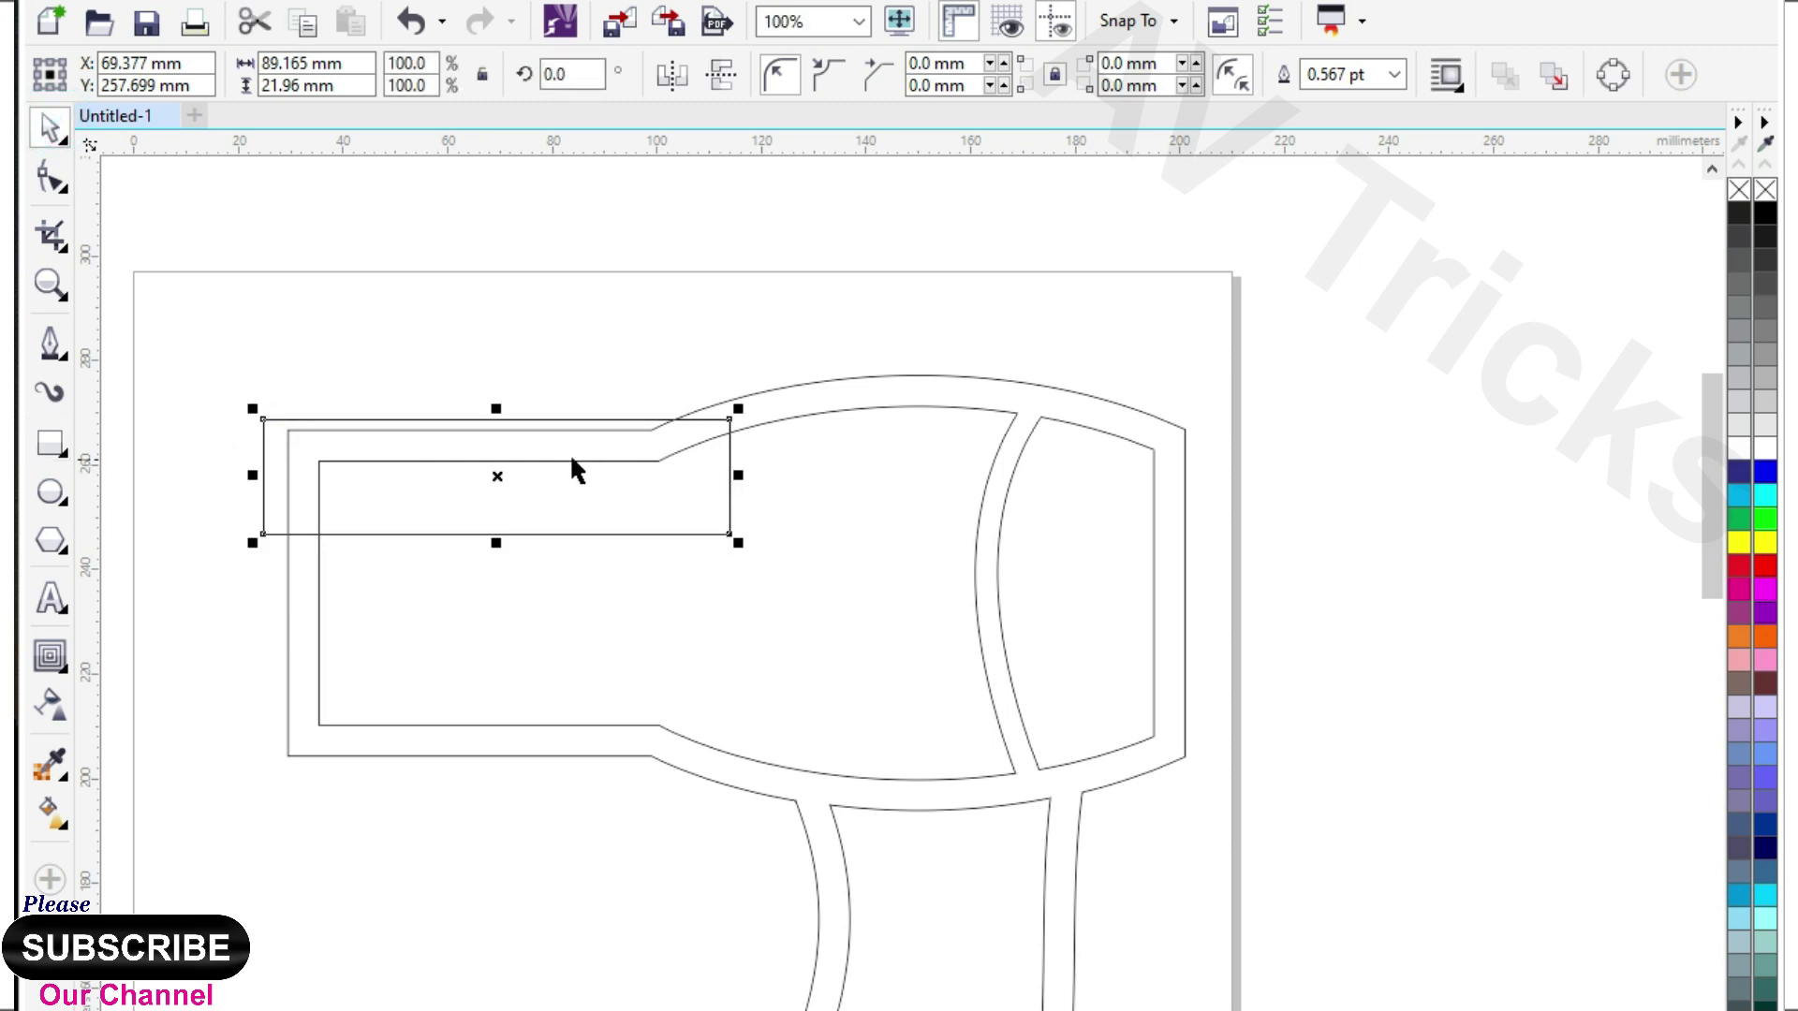
{"action": "left_click_drag", "start_coordinate": [499, 415], "coordinate": [581, 436]}
Try rounding the parallelogram's corners to a radius of about 8.2 mm.
{"action": "left_click", "coordinate": [41, 176]}
{"action": "left_click_drag", "start_coordinate": [727, 528], "coordinate": [702, 524]}
{"action": "left_click", "coordinate": [52, 128]}
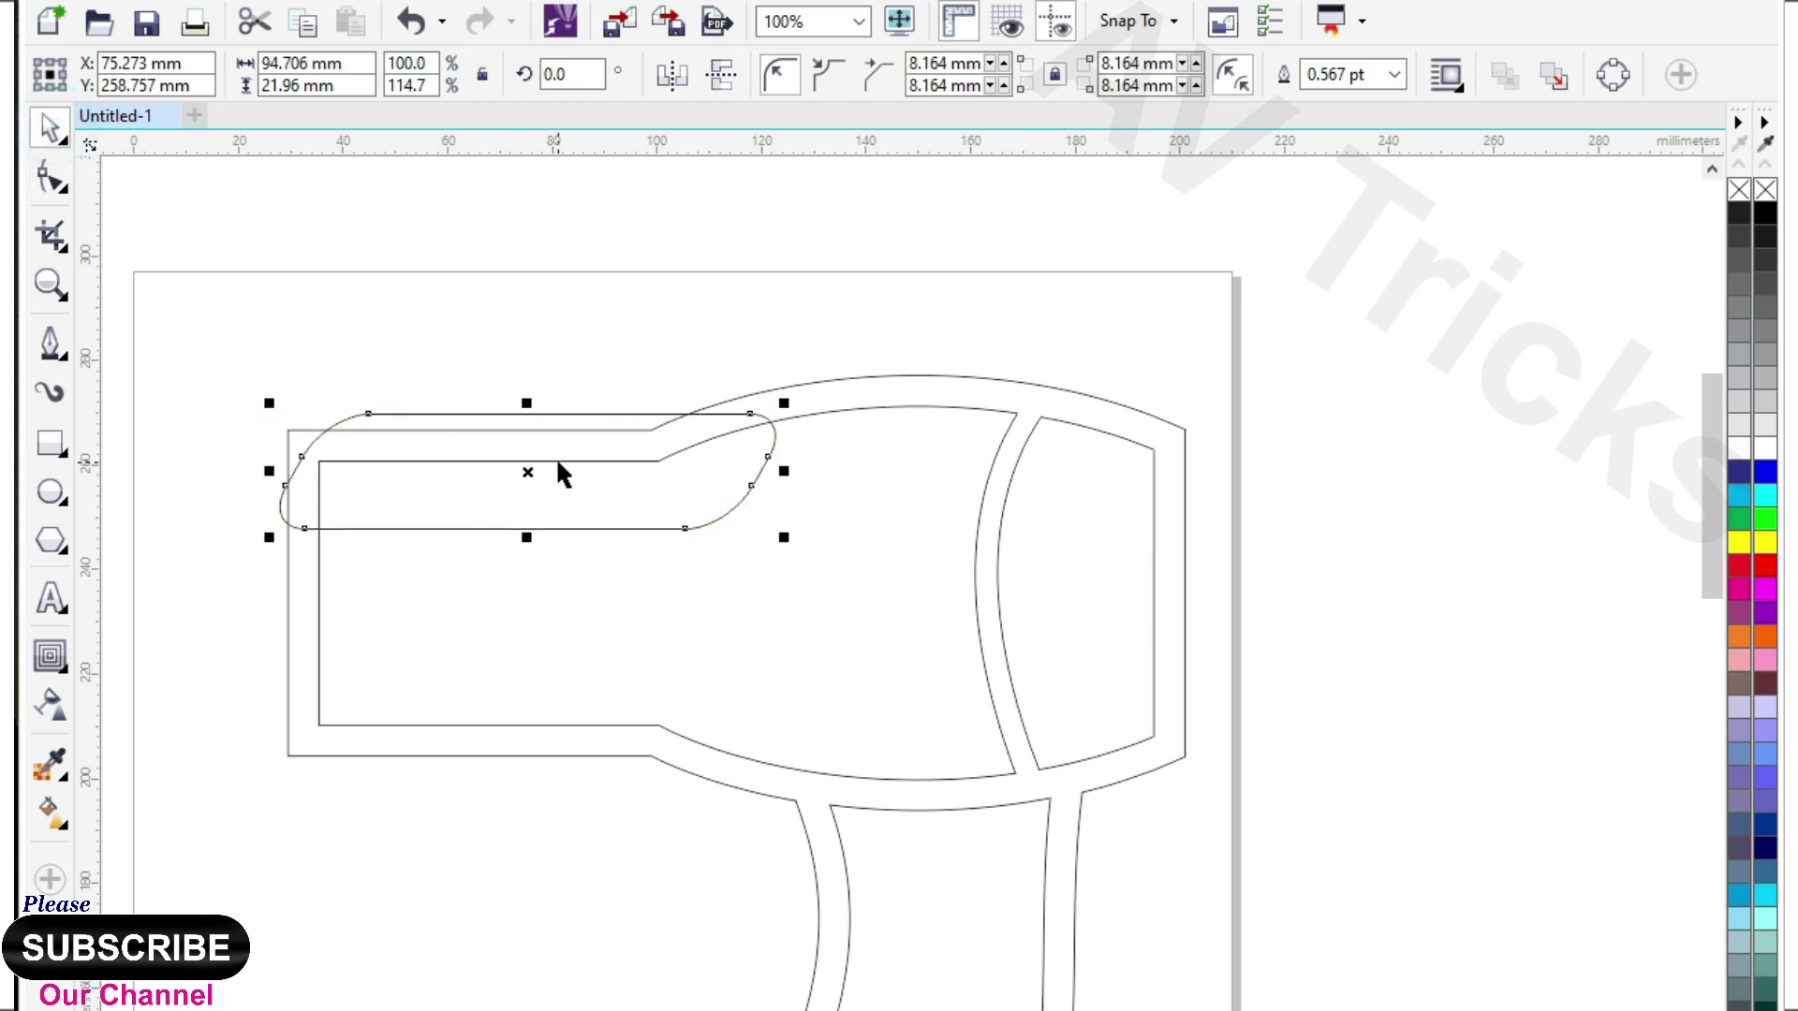
{"action": "key", "text": "ctrl+z"}
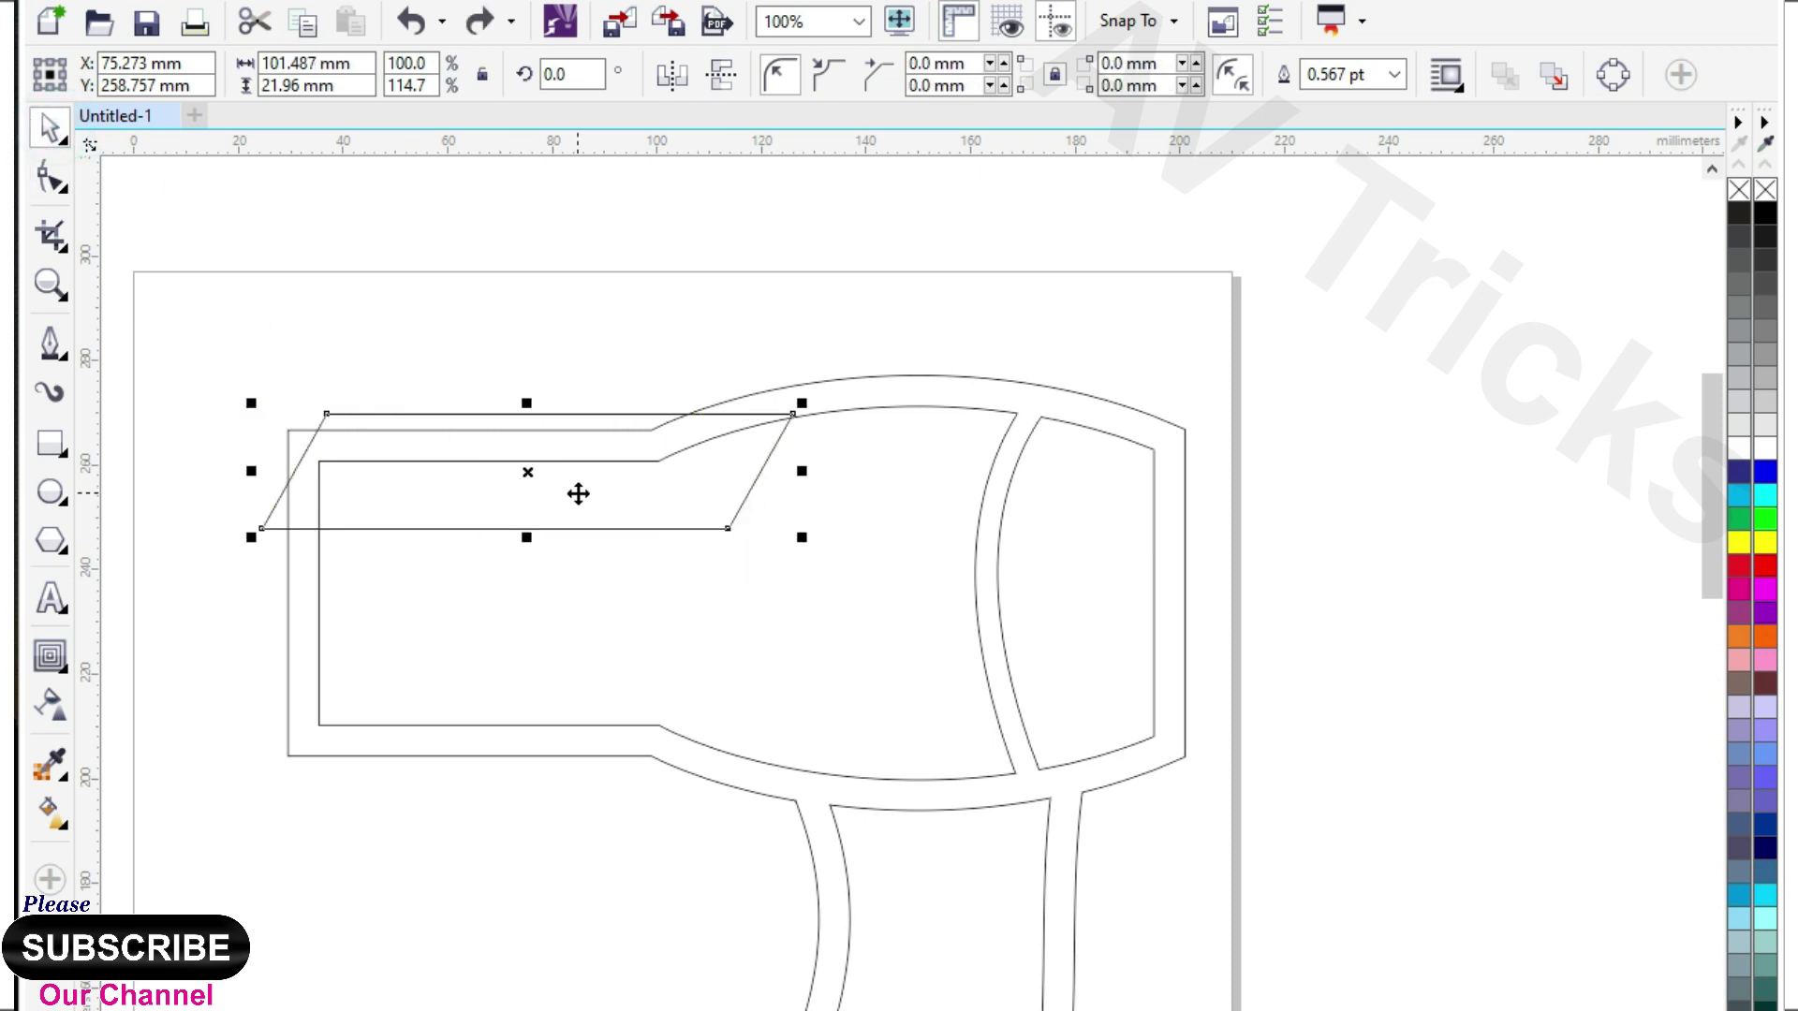
Stretch the parallelogram upward to a height of about 35 mm and round its corners to about 7.9 mm.
{"action": "left_click_drag", "start_coordinate": [531, 402], "coordinate": [570, 348]}
{"action": "left_click", "coordinate": [604, 387]}
{"action": "left_click", "coordinate": [64, 185]}
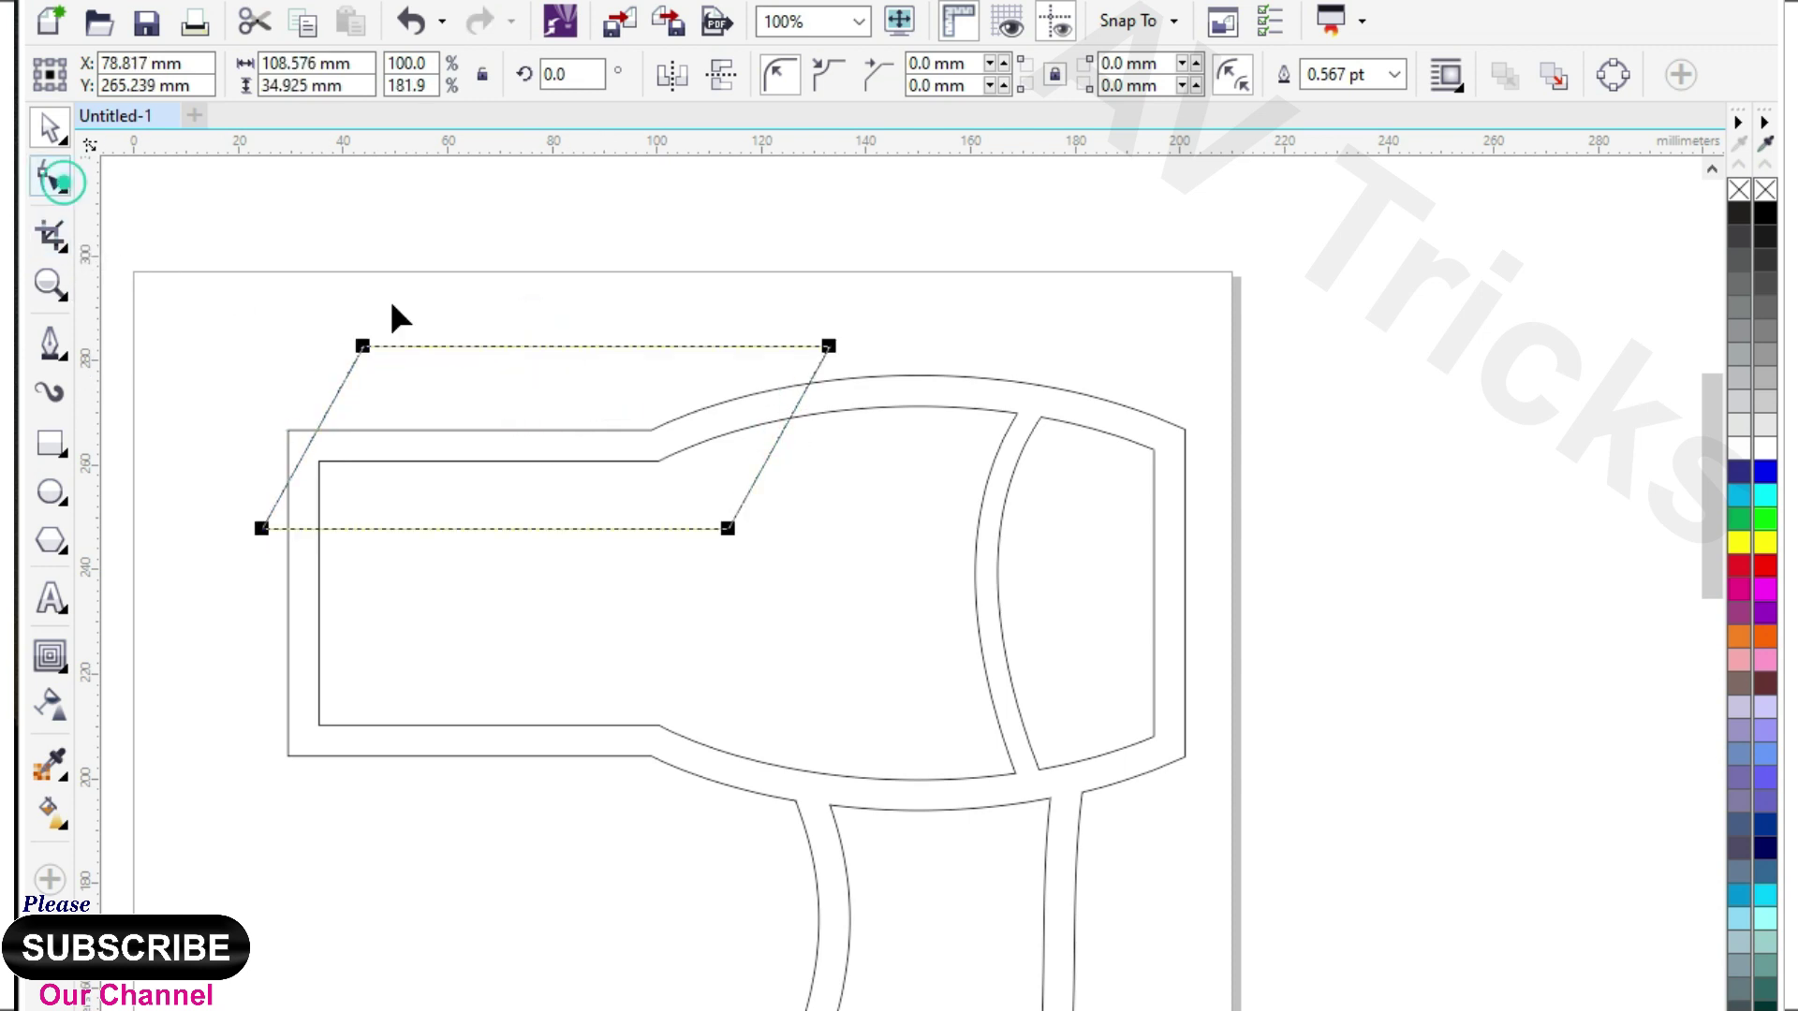
{"action": "left_click_drag", "start_coordinate": [829, 347], "coordinate": [761, 369]}
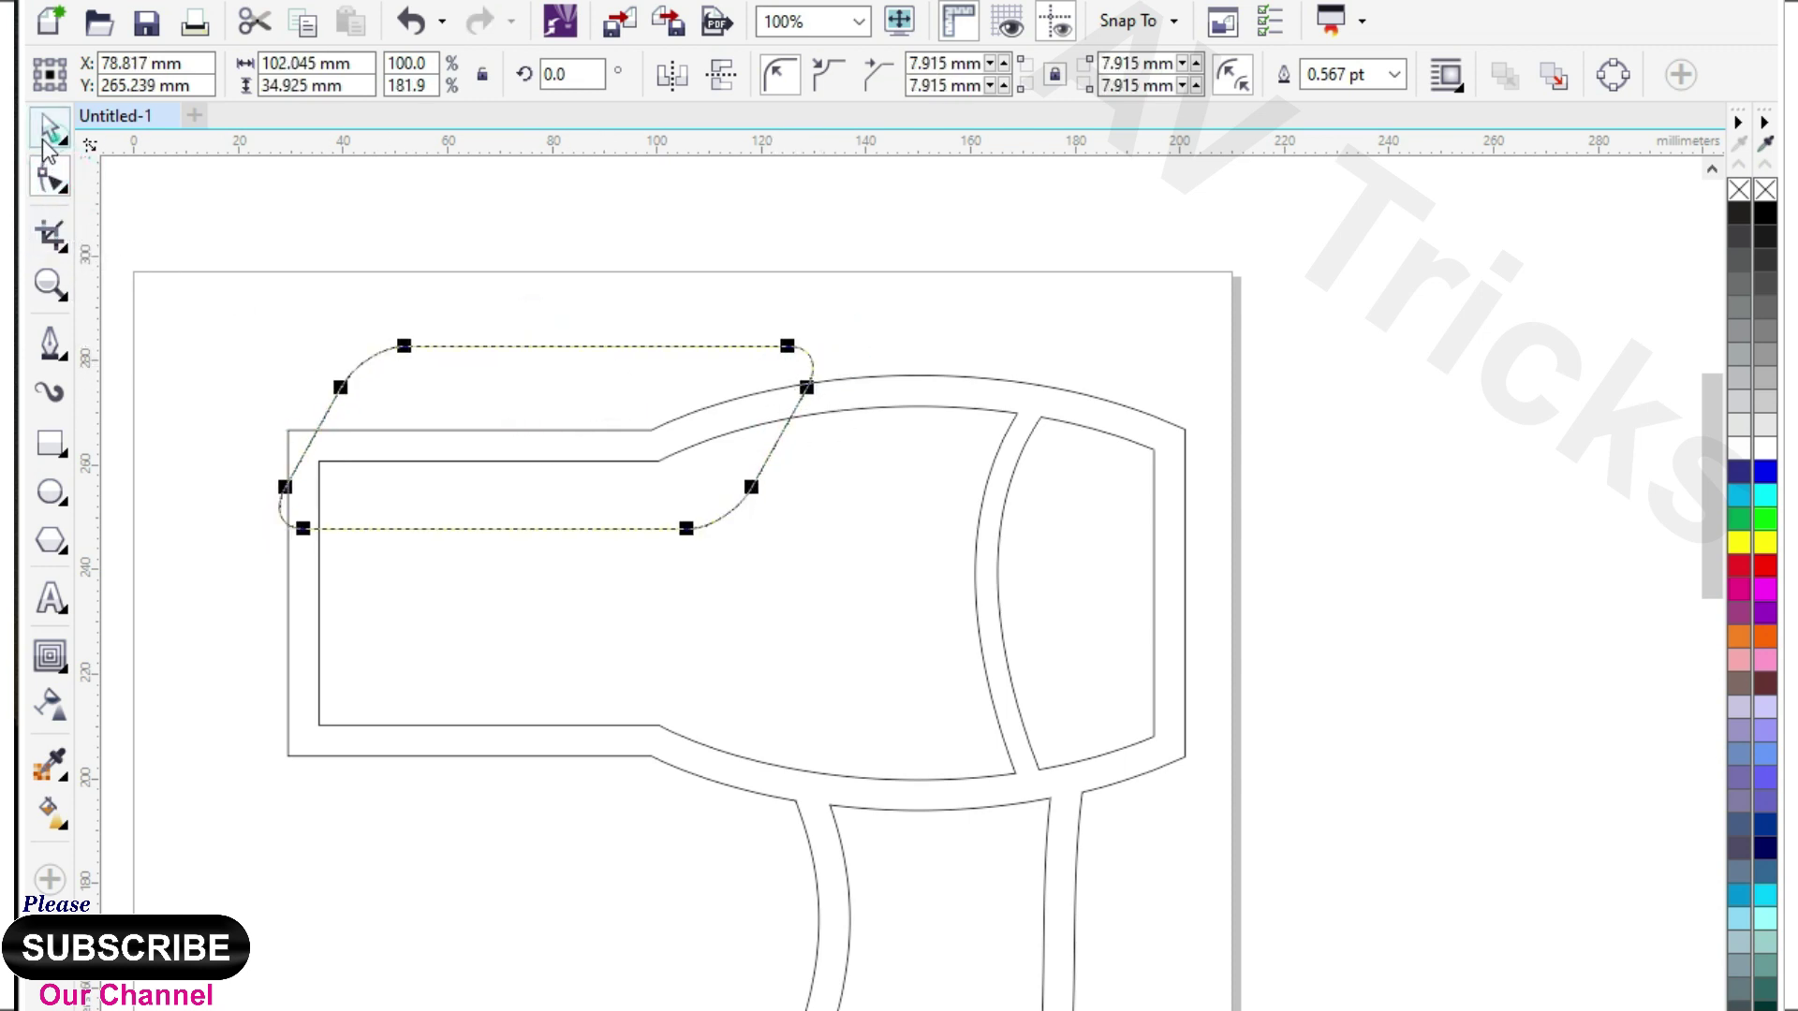
Give the rounded parallelogram a thick outline and convert that outline into an object.
{"action": "left_click", "coordinate": [49, 129]}
{"action": "key", "text": "F12"}
{"action": "left_click", "coordinate": [723, 357]}
{"action": "left_click", "coordinate": [667, 615]}
{"action": "left_click", "coordinate": [852, 794]}
{"action": "key", "text": "ctrl+shift+q"}
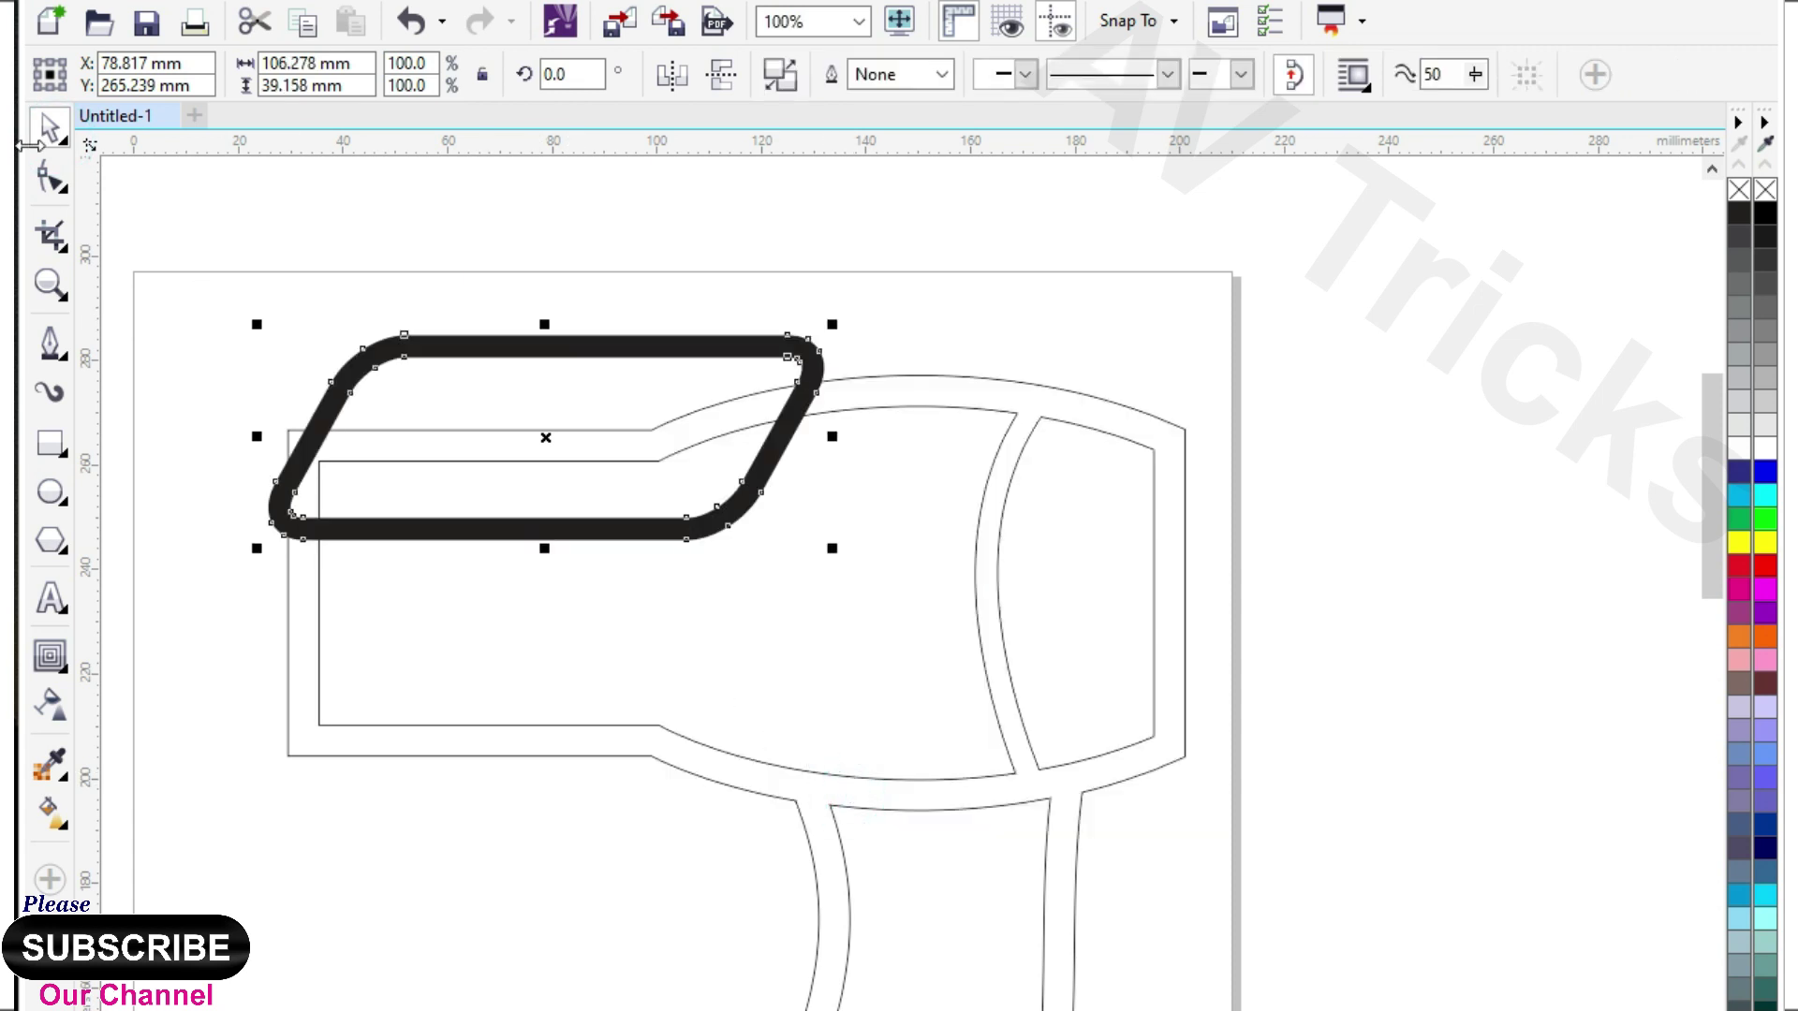
Simplify the body with the thick parallelogram frame to cut a curved gap along the barrel, and delete the frame.
{"action": "left_click", "coordinate": [461, 201]}
{"action": "left_click", "coordinate": [522, 343]}
{"action": "left_click", "coordinate": [890, 549], "text": "shift"}
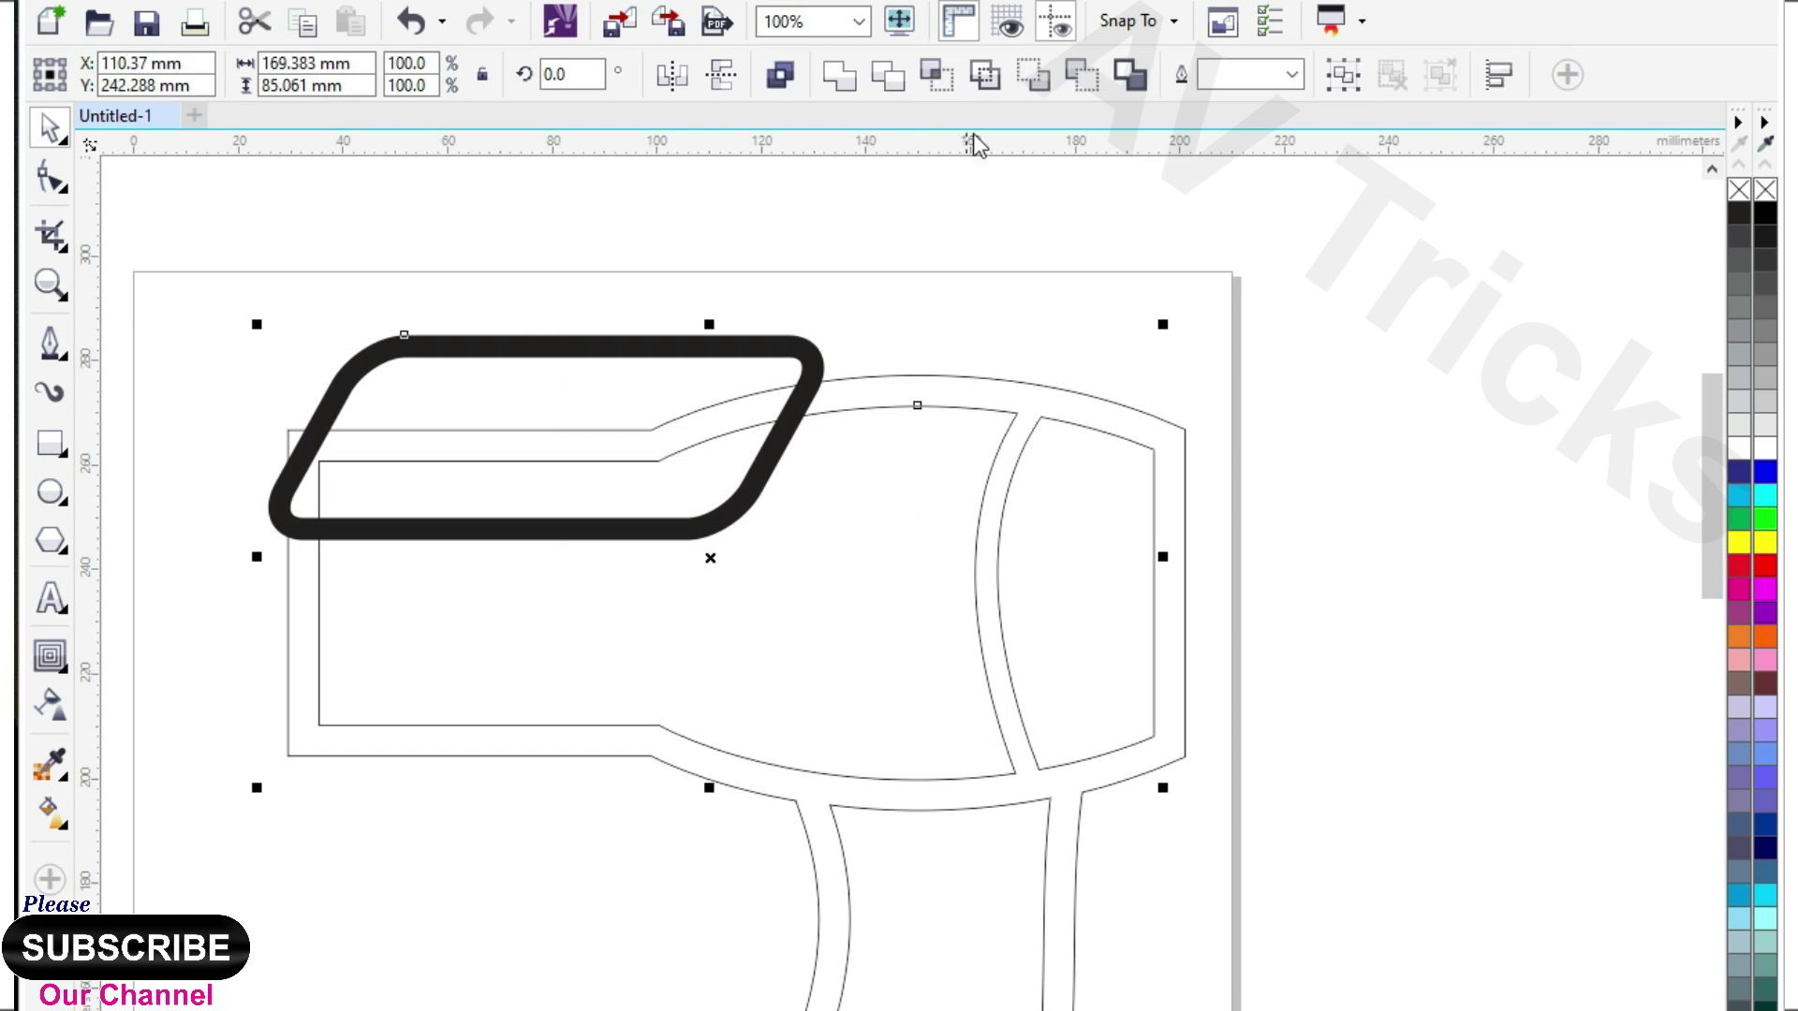
{"action": "left_click", "coordinate": [593, 329]}
{"action": "left_click", "coordinate": [574, 353]}
{"action": "key", "text": "Delete"}
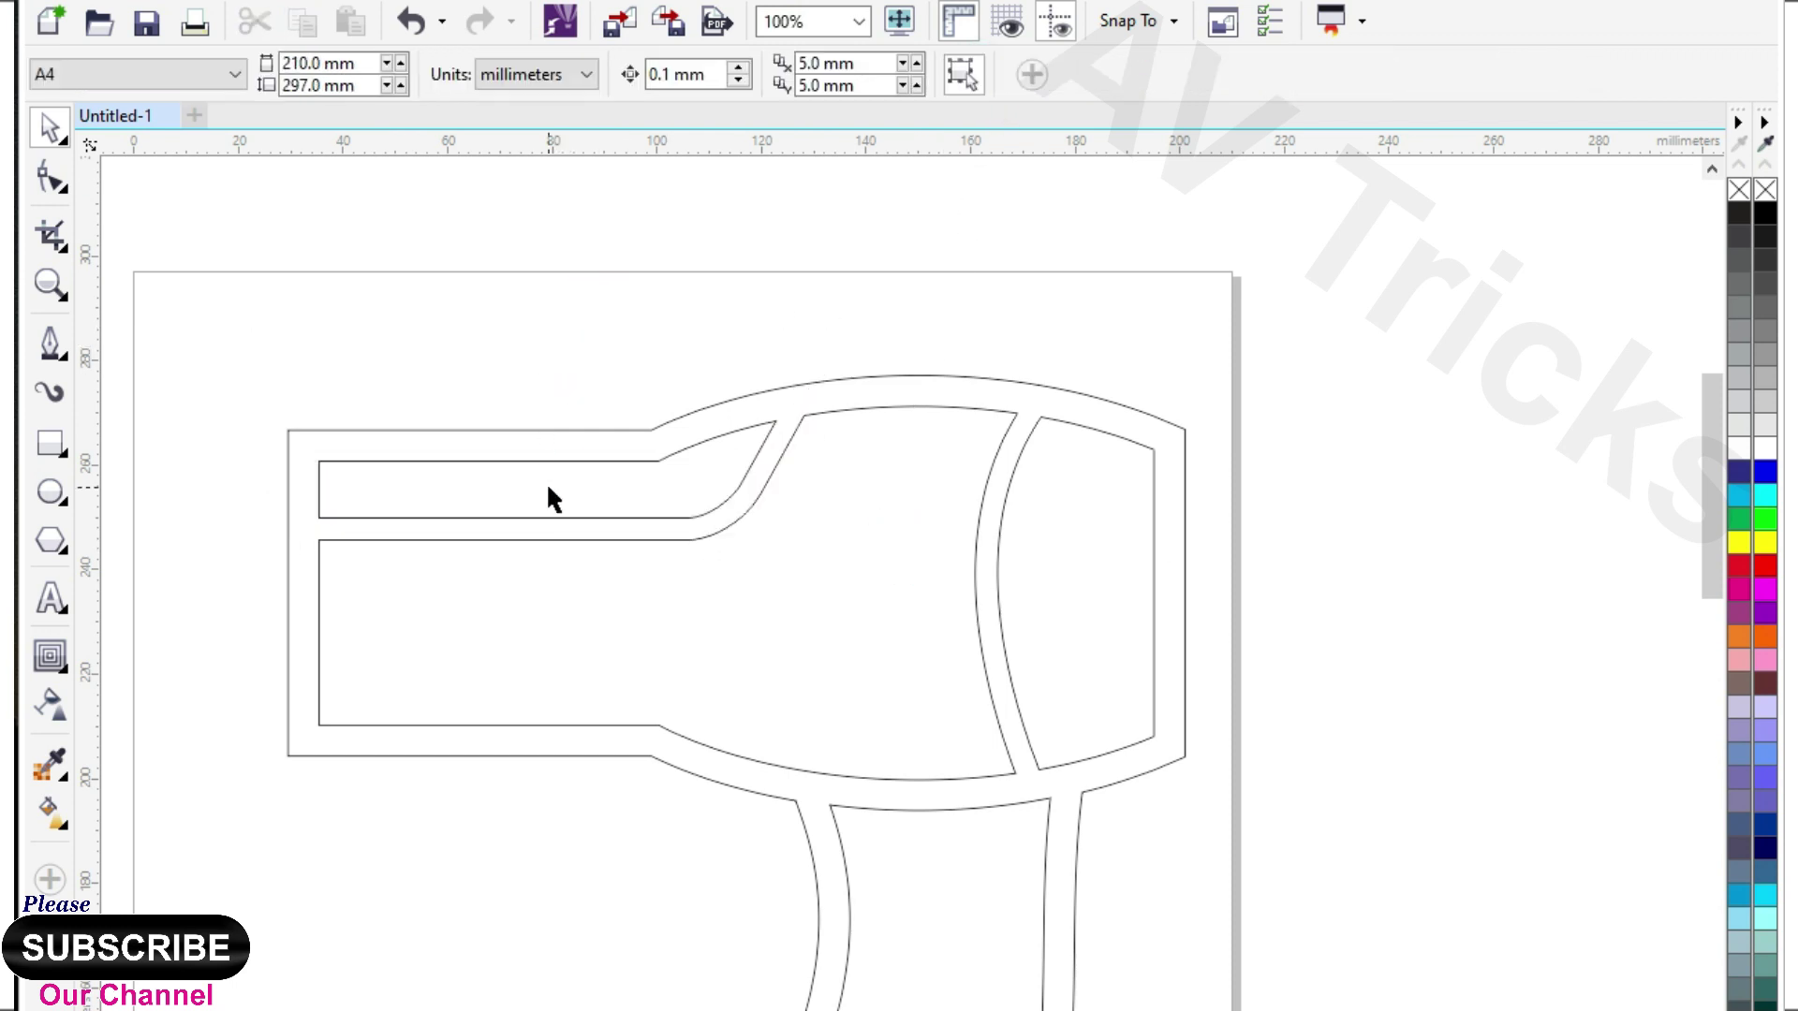
Break the cut inner body apart into its separate pieces.
{"action": "left_click", "coordinate": [682, 454]}
{"action": "scroll", "coordinate": [748, 414], "scroll_direction": "down", "scroll_amount": 1}
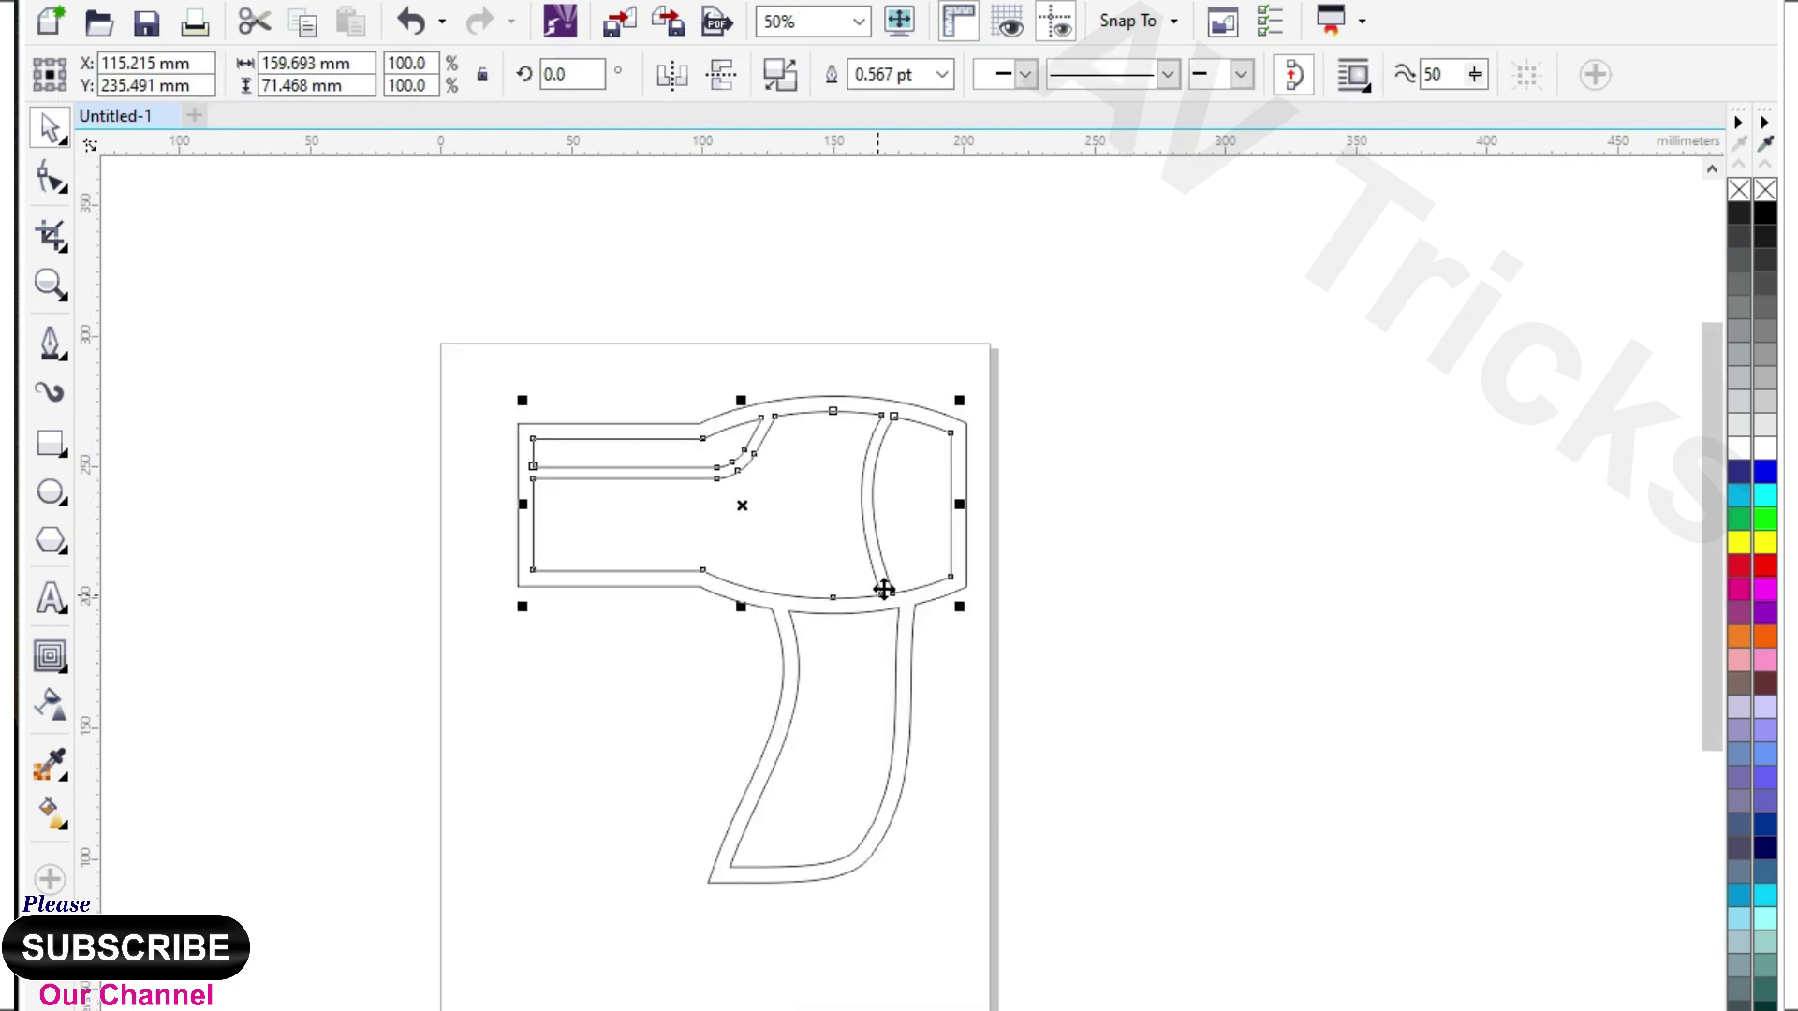
{"action": "left_click", "coordinate": [1183, 642]}
{"action": "scroll", "coordinate": [895, 499], "scroll_direction": "up", "scroll_amount": 1}
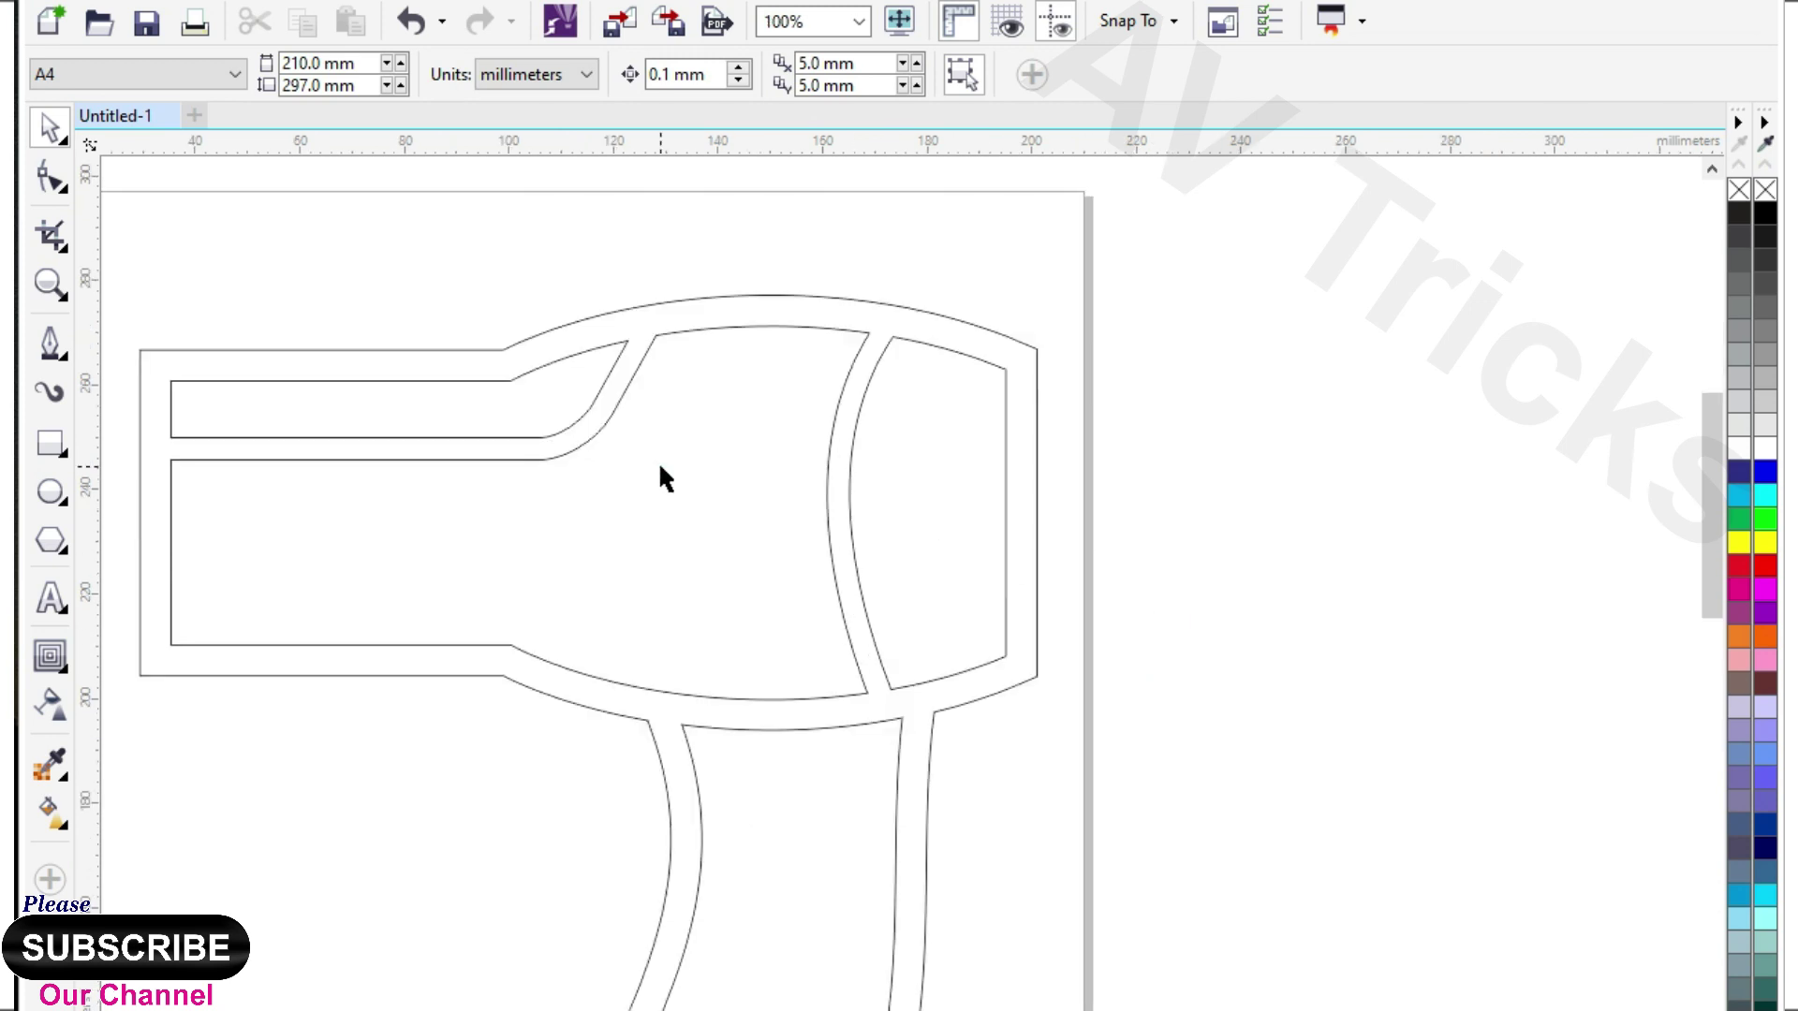
{"action": "left_click", "coordinate": [660, 461]}
{"action": "scroll", "coordinate": [851, 523], "scroll_direction": "down", "scroll_amount": 1}
{"action": "scroll", "coordinate": [734, 507], "scroll_direction": "up", "scroll_amount": 1}
Duplicate the upper barrel strip slightly down and right, and extend the copy's front end out to the barrel's outer edge.
{"action": "left_click_drag", "start_coordinate": [503, 422], "coordinate": [521, 436]}
{"action": "left_click", "coordinate": [49, 178]}
{"action": "left_click_drag", "start_coordinate": [201, 290], "coordinate": [430, 542]}
{"action": "left_click_drag", "start_coordinate": [378, 459], "coordinate": [329, 458]}
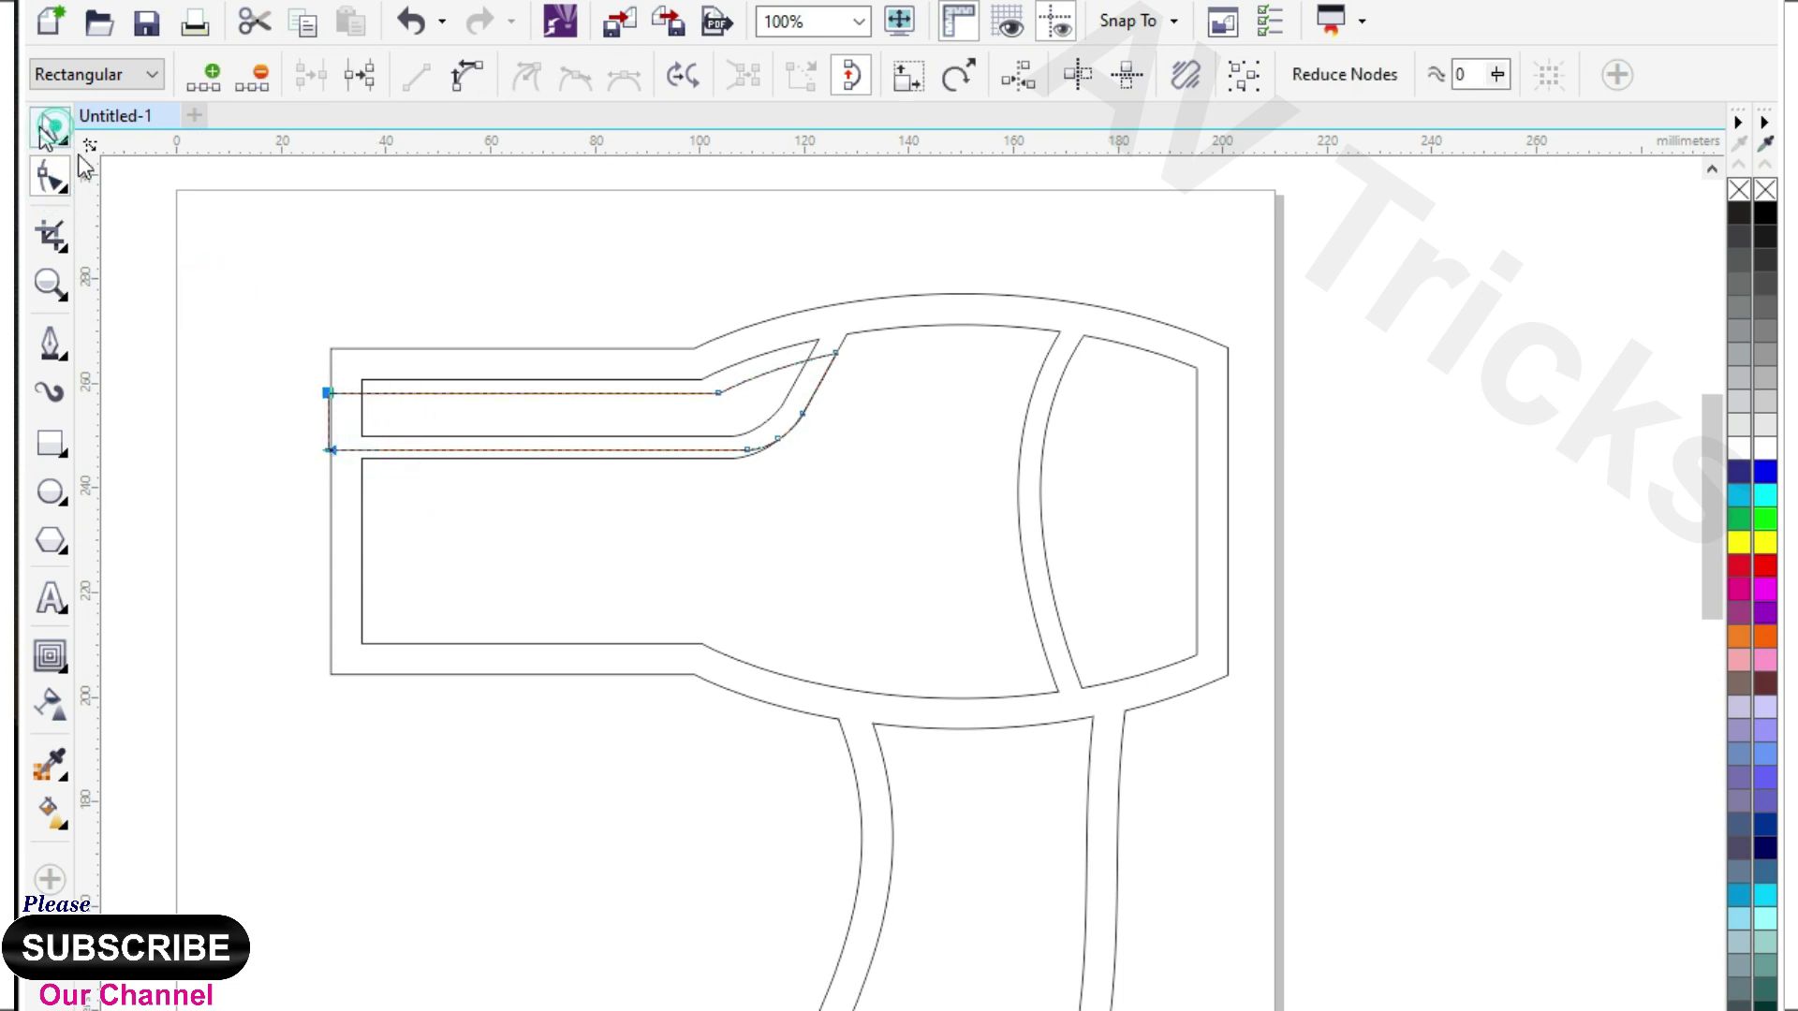
Intersect the copy with the original upper strip and delete the overhanging copy.
{"action": "left_click", "coordinate": [49, 131]}
{"action": "left_click", "coordinate": [485, 379]}
{"action": "left_click", "coordinate": [353, 415]}
{"action": "key", "text": "Delete"}
Duplicate the main body piece down and slightly left, and shift the copy's rear edge nodes to the right.
{"action": "left_click", "coordinate": [672, 552]}
{"action": "left_click_drag", "start_coordinate": [685, 553], "coordinate": [672, 592]}
{"action": "left_click", "coordinate": [49, 178]}
{"action": "left_click_drag", "start_coordinate": [662, 253], "coordinate": [1081, 599]}
{"action": "left_click_drag", "start_coordinate": [1043, 368], "coordinate": [1094, 369]}
Shift the copy's upper nodes up and right, and pull its lower rear corner out beyond the curved gap.
{"action": "left_click_drag", "start_coordinate": [681, 234], "coordinate": [1114, 543]}
{"action": "left_click_drag", "start_coordinate": [1099, 371], "coordinate": [1096, 317]}
{"action": "key", "text": "ctrl+z"}
{"action": "left_click_drag", "start_coordinate": [825, 323], "coordinate": [1118, 313]}
{"action": "left_click", "coordinate": [50, 131]}
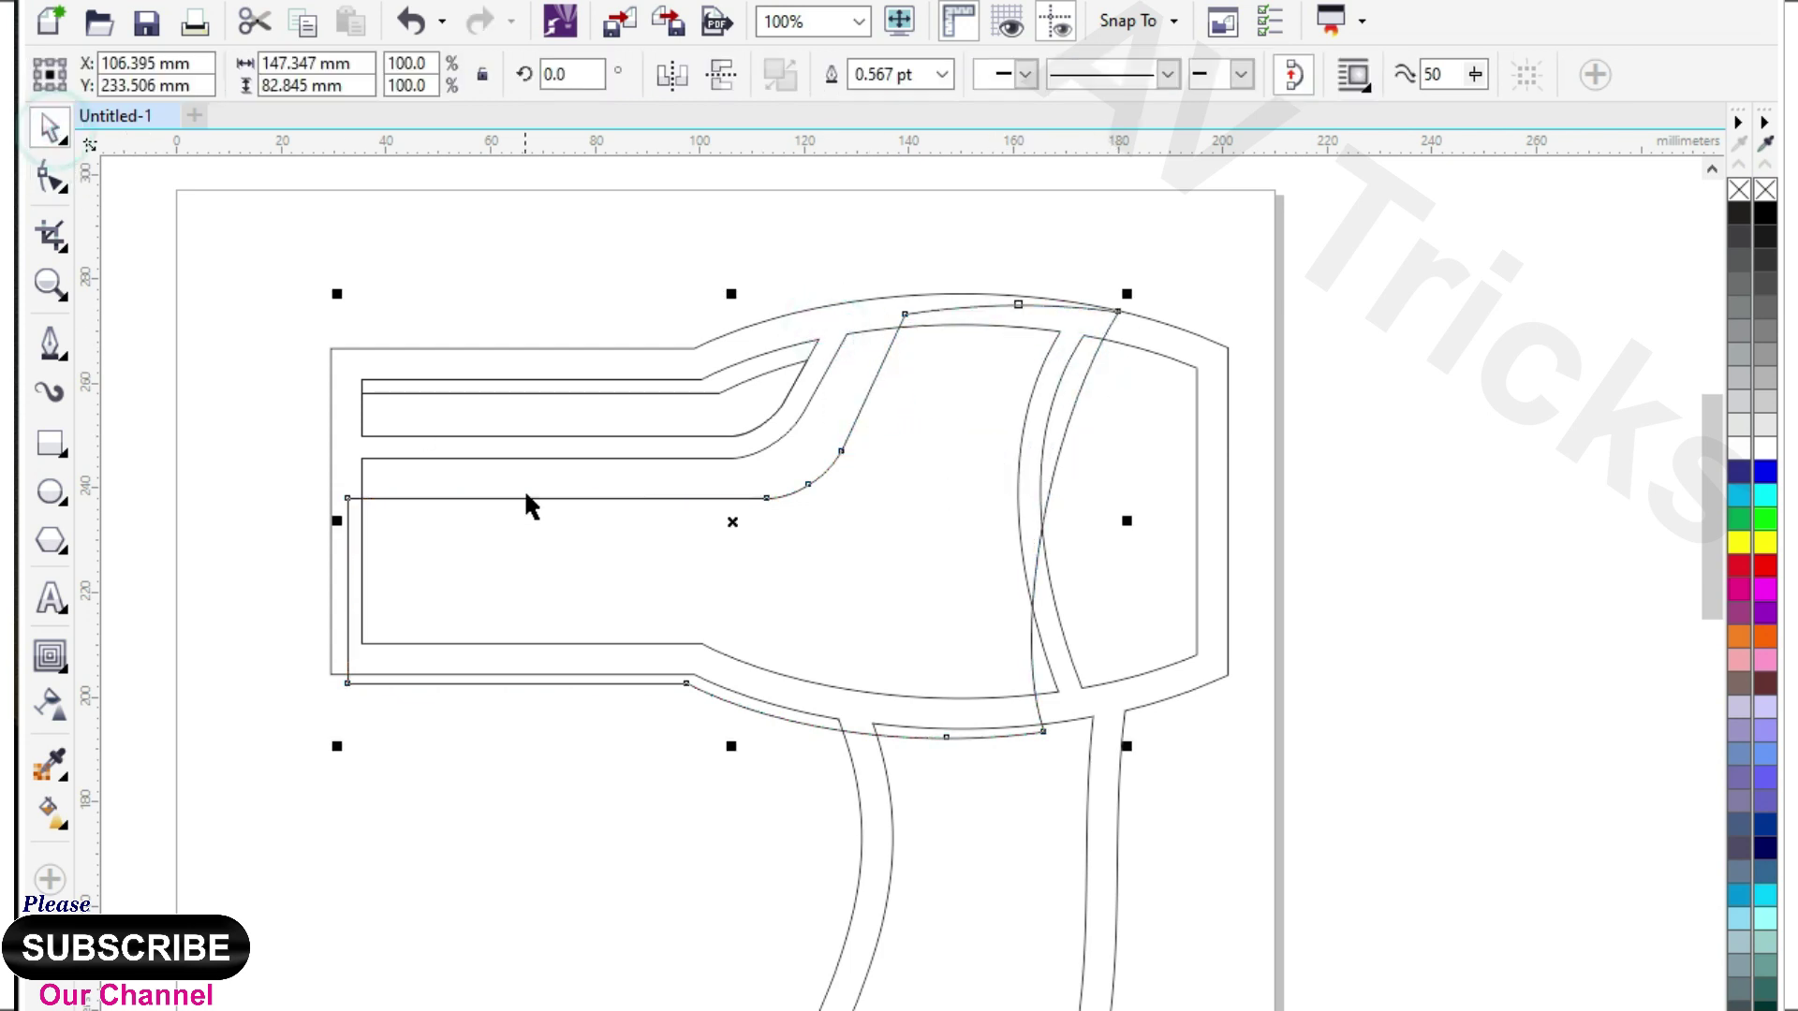
{"action": "left_click", "coordinate": [52, 176]}
{"action": "left_click_drag", "start_coordinate": [1043, 731], "coordinate": [1240, 723]}
Intersect the reshaped copy with the main body piece and delete the leftover copy.
{"action": "left_click", "coordinate": [53, 129]}
{"action": "left_click", "coordinate": [601, 484], "text": "shift"}
{"action": "left_click", "coordinate": [931, 70]}
{"action": "left_click", "coordinate": [434, 668]}
{"action": "key", "text": "Delete"}
Duplicate the rear cap slightly up and left, intersect the copy with the original, and delete the leftover copy.
{"action": "mouse_move", "coordinate": [1141, 551]}
{"action": "left_mouse_down"}
{"action": "mouse_move", "coordinate": [1124, 538]}
{"action": "mouse_move", "coordinate": [1124, 566]}
{"action": "mouse_move", "coordinate": [1128, 537]}
{"action": "mouse_move", "coordinate": [1152, 541]}
{"action": "left_mouse_up"}
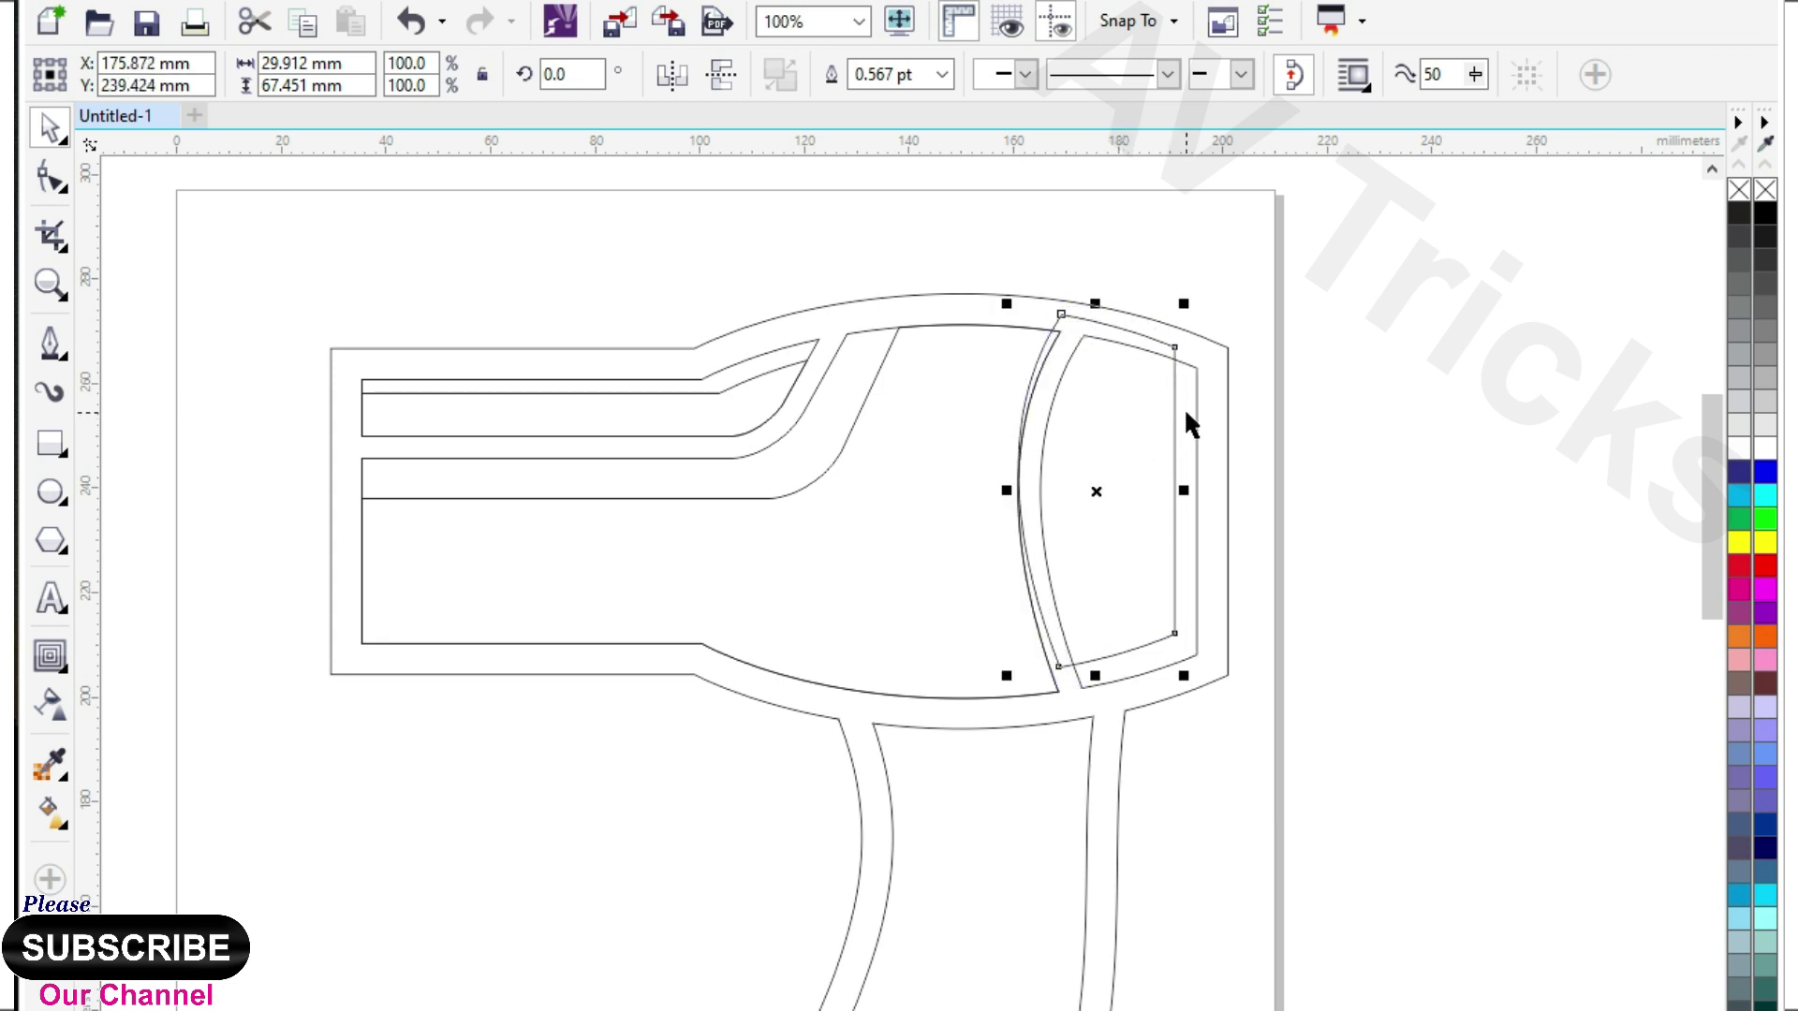
{"action": "left_click", "coordinate": [1186, 413], "text": "shift"}
{"action": "left_click", "coordinate": [945, 75]}
{"action": "left_click", "coordinate": [1125, 326]}
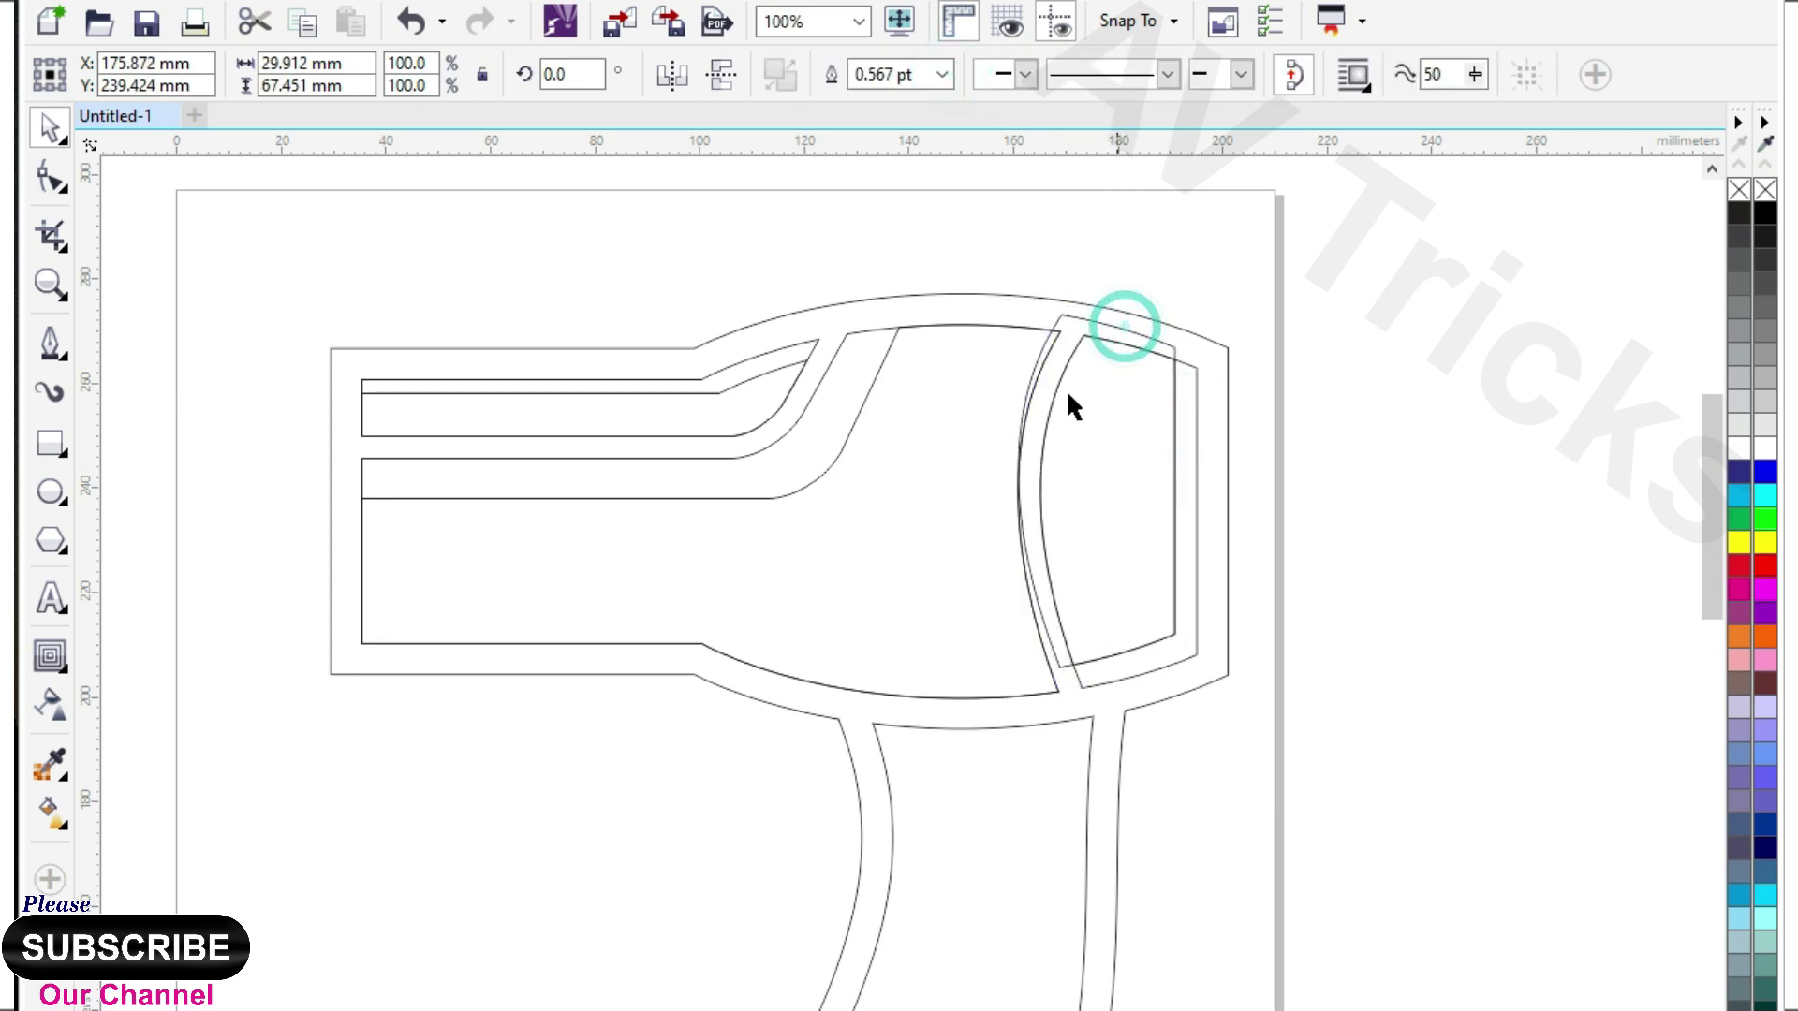
{"action": "key", "text": "Delete"}
Duplicate the inner handle shape slightly down and right, intersect the copy with the original, and remove the leftover.
{"action": "scroll", "coordinate": [841, 375], "scroll_direction": "down", "scroll_amount": 1}
{"action": "left_click", "coordinate": [920, 694]}
{"action": "left_click_drag", "start_coordinate": [933, 675], "coordinate": [948, 685]}
{"action": "left_click", "coordinate": [853, 689], "text": "shift"}
{"action": "left_click", "coordinate": [935, 78]}
{"action": "left_click", "coordinate": [948, 761]}
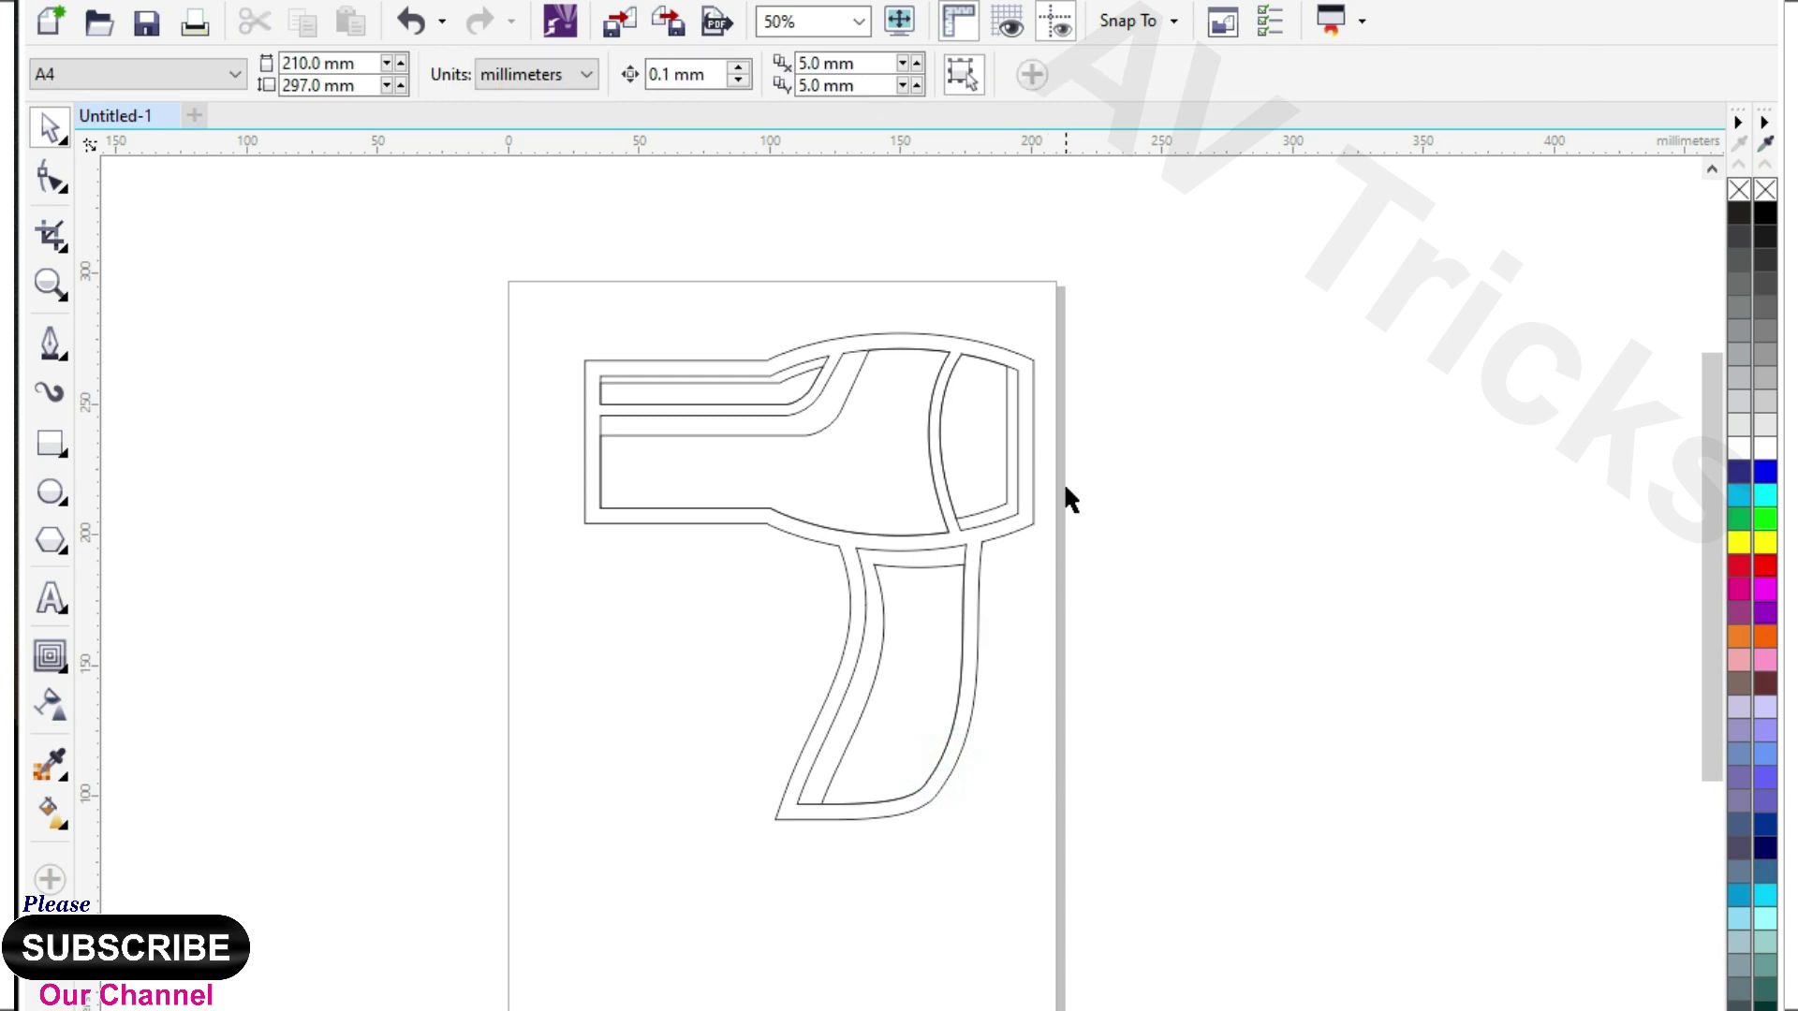
Draw a rectangle about 10.8 by 24.9 mm in front of the handle and add a centred inner copy about 7.7 by 20.4 mm.
{"action": "scroll", "coordinate": [1030, 393], "scroll_direction": "up", "scroll_amount": 2}
{"action": "key", "text": "F6"}
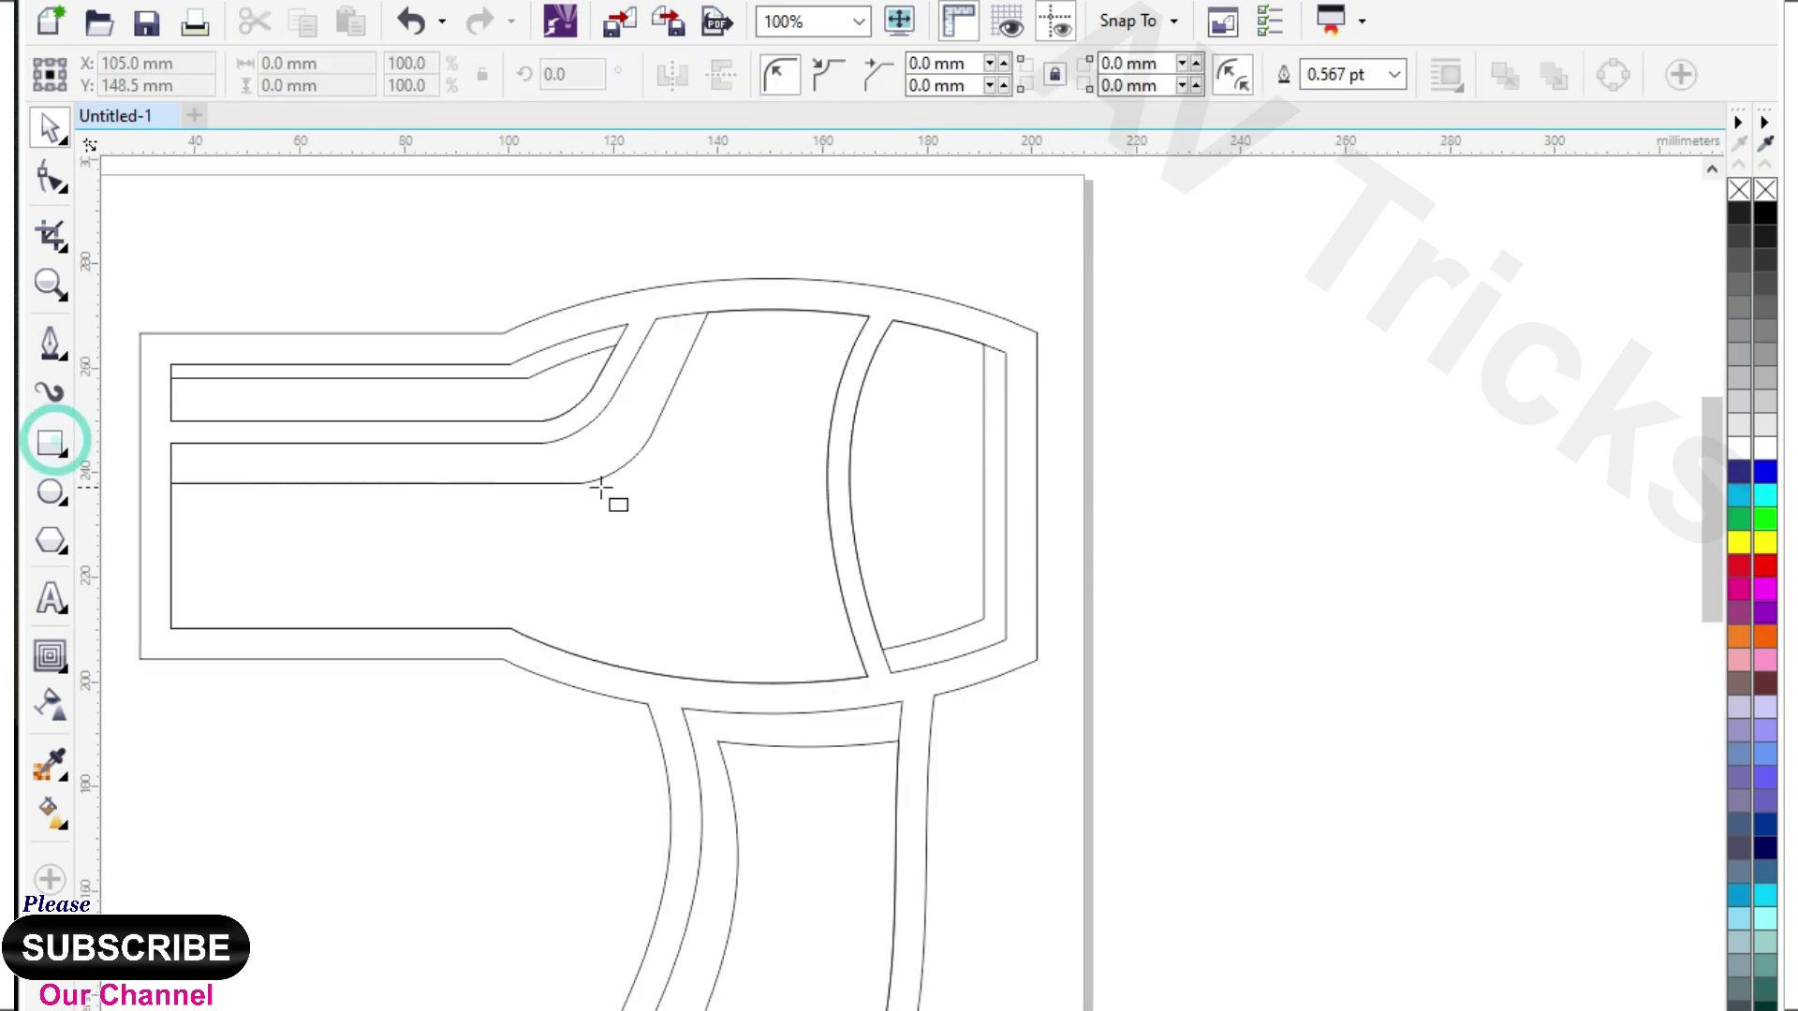
{"action": "scroll", "coordinate": [803, 702], "scroll_direction": "down", "scroll_amount": 3}
{"action": "scroll", "coordinate": [715, 815], "scroll_direction": "up", "scroll_amount": 3}
{"action": "left_click_drag", "start_coordinate": [573, 524], "coordinate": [630, 654]}
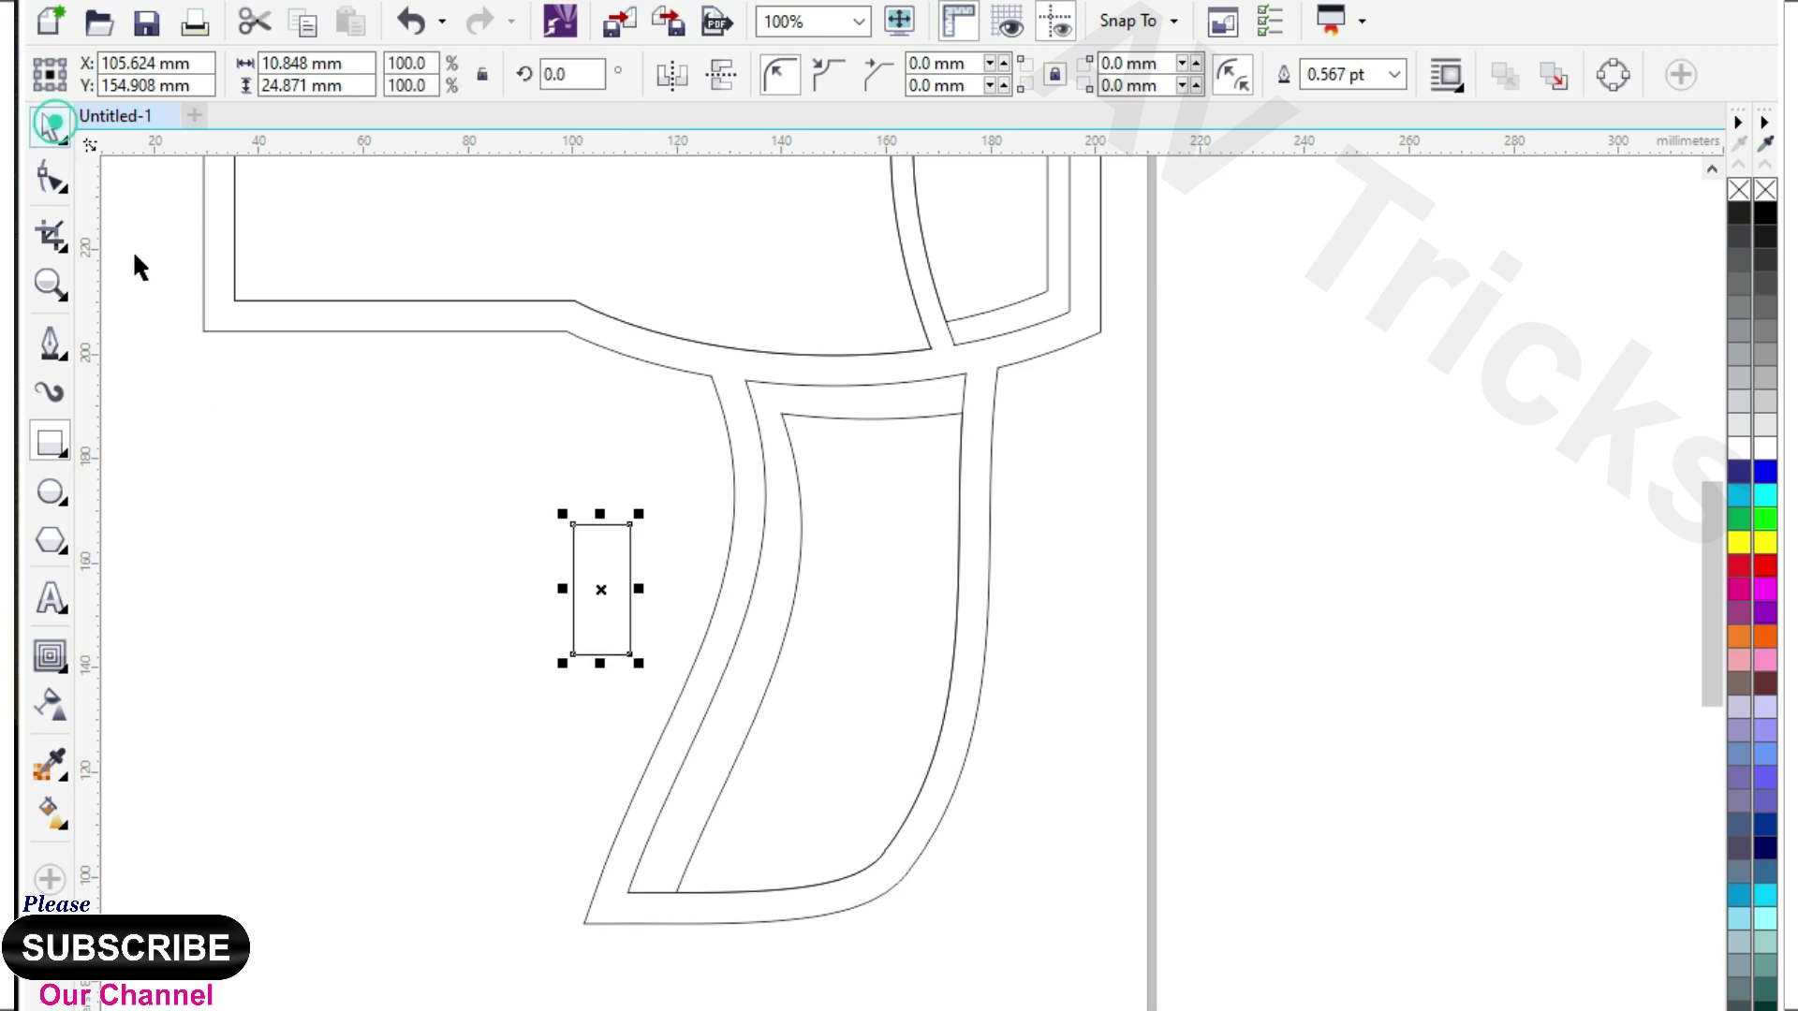
{"action": "scroll", "coordinate": [595, 617], "scroll_direction": "up", "scroll_amount": 2}
{"action": "left_click_drag", "start_coordinate": [678, 424], "coordinate": [617, 389]}
{"action": "right_click", "coordinate": [663, 430]}
Round the outer rectangle's corners to about 1.06 mm and narrow the inner rectangle to about 61% of the outer one's width.
{"action": "scroll", "coordinate": [601, 498], "scroll_direction": "up", "scroll_amount": 1}
{"action": "left_click", "coordinate": [503, 370]}
{"action": "left_click", "coordinate": [51, 177]}
{"action": "left_click_drag", "start_coordinate": [504, 367], "coordinate": [617, 403]}
{"action": "left_click", "coordinate": [52, 138]}
{"action": "left_click", "coordinate": [611, 527]}
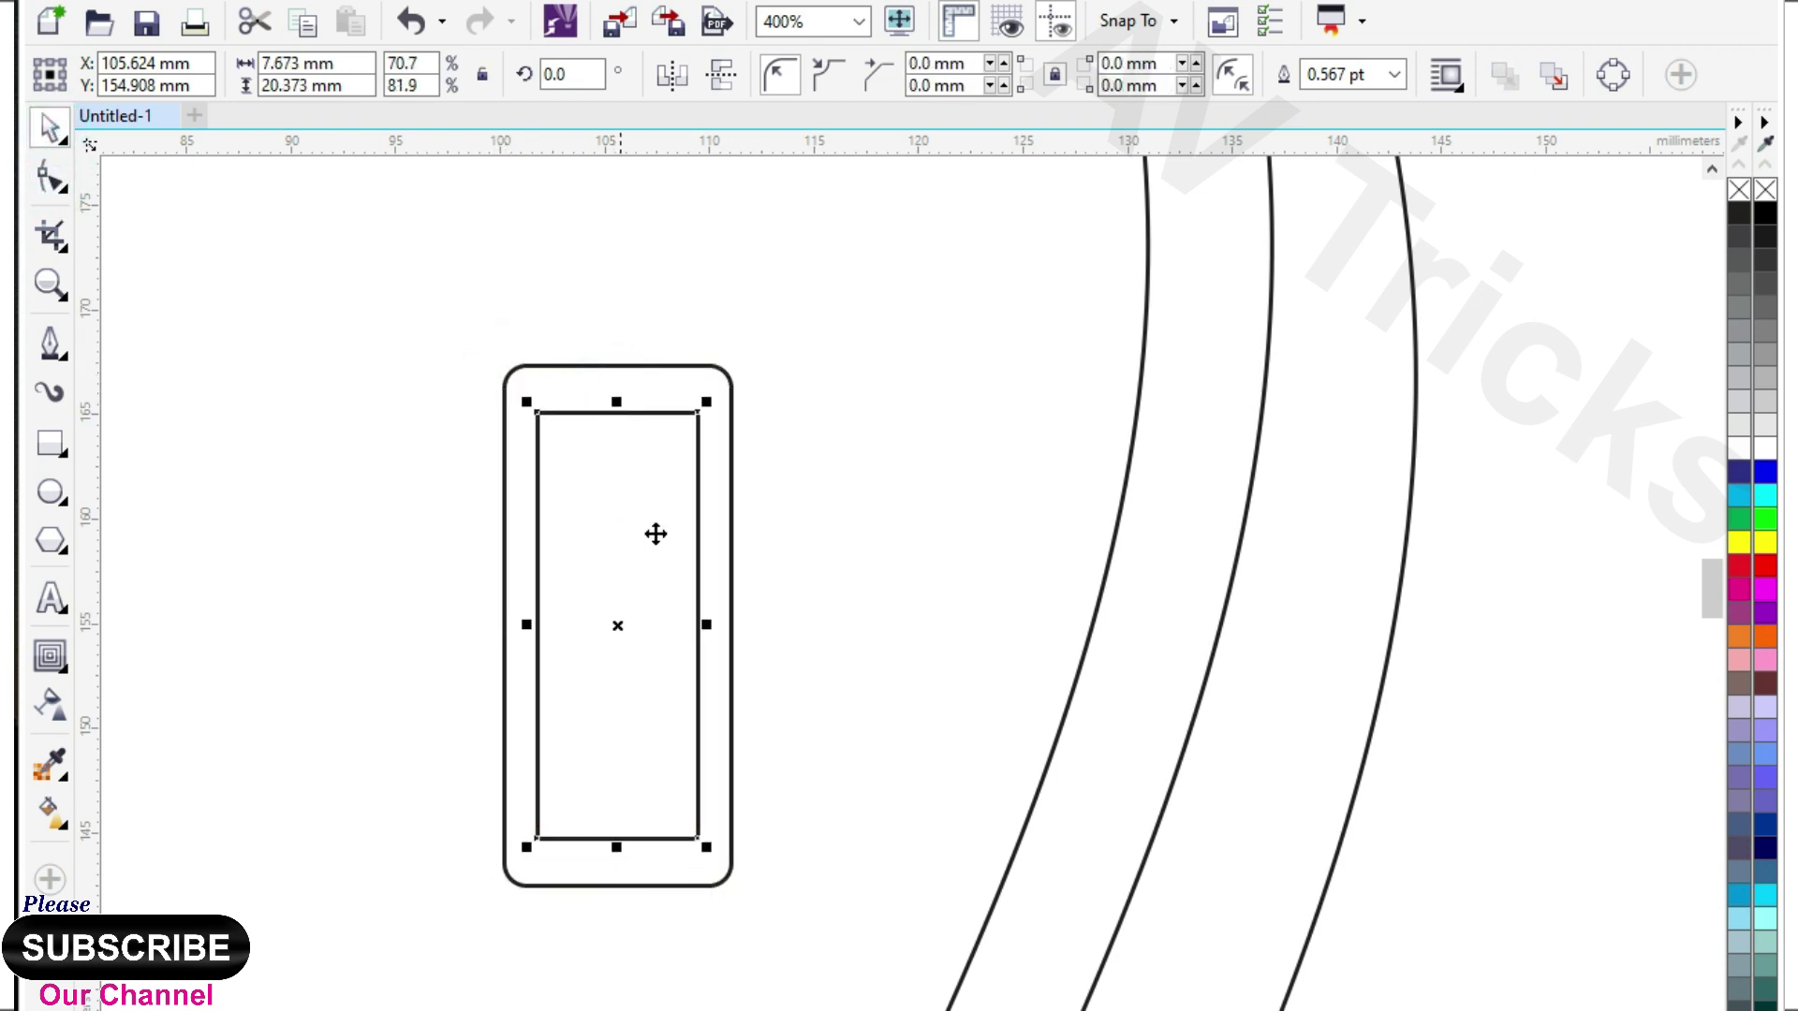
{"action": "left_click_drag", "start_coordinate": [709, 625], "coordinate": [696, 626]}
Move both rectangles onto the handle's front edge as a trigger and rotate them about 5.1° counterclockwise.
{"action": "left_click_drag", "start_coordinate": [371, 327], "coordinate": [810, 923]}
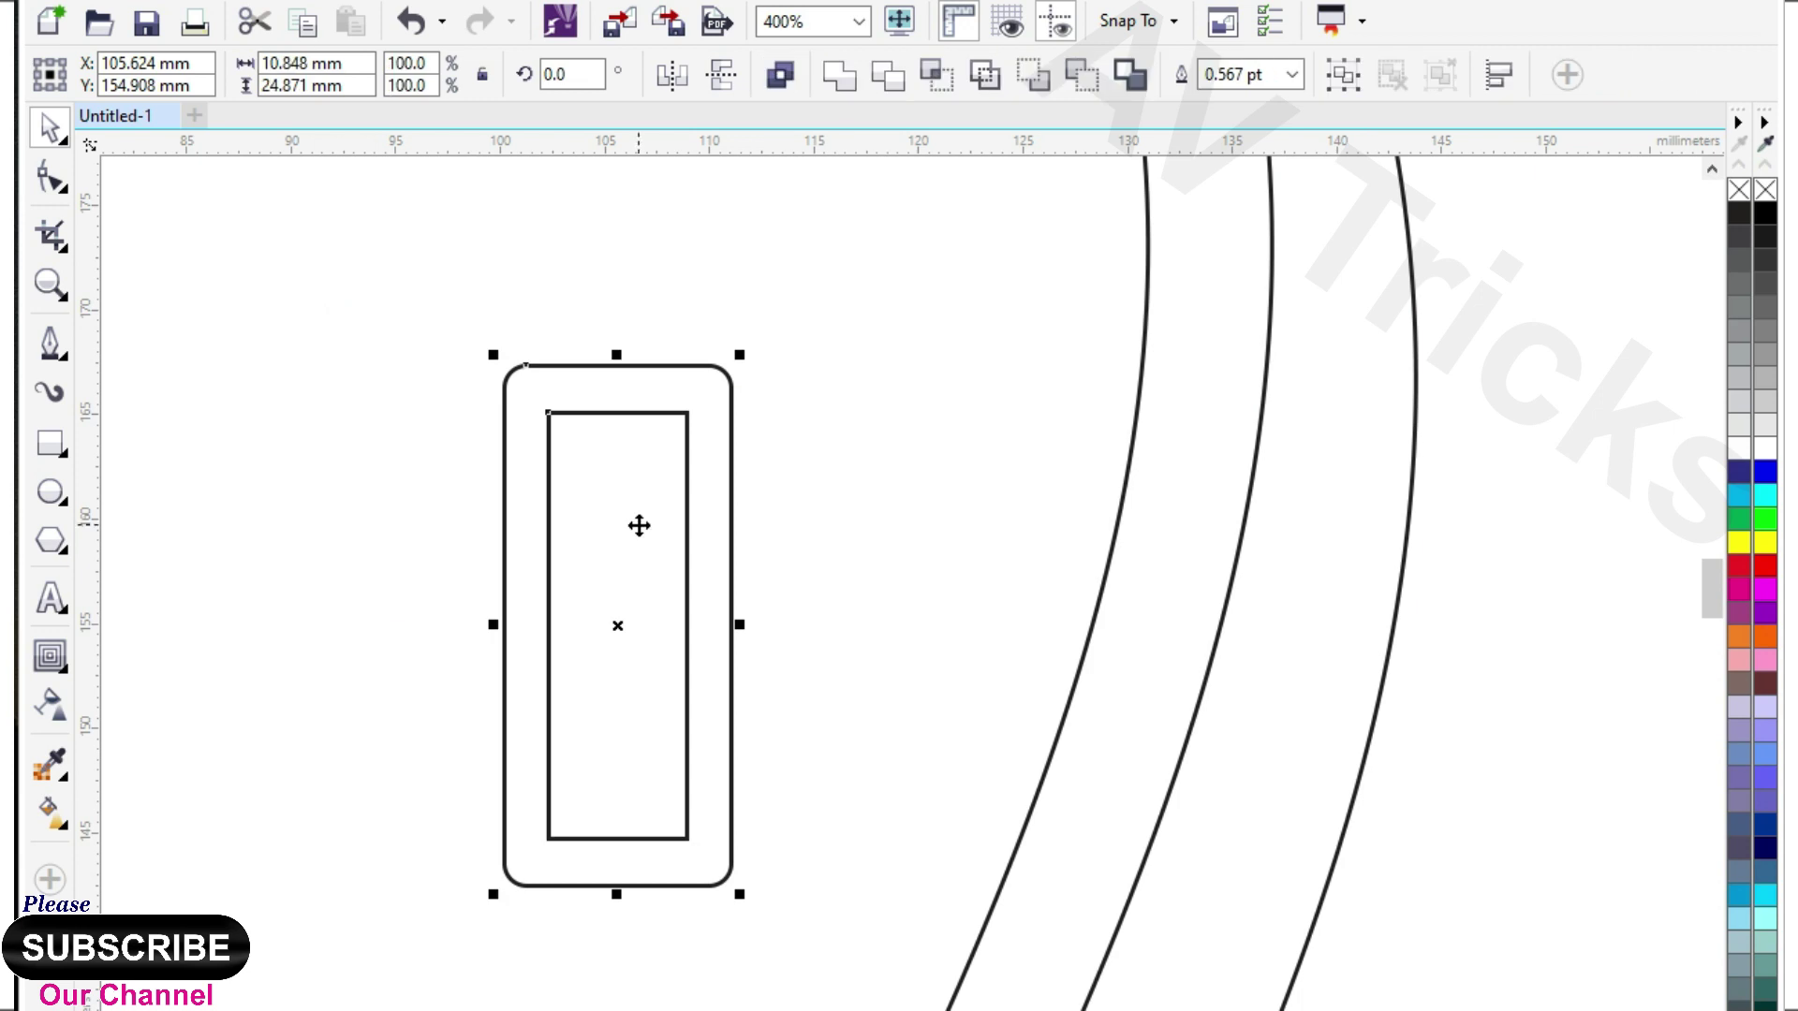
{"action": "right_click", "coordinate": [638, 525]}
{"action": "left_click", "coordinate": [1003, 815]}
{"action": "scroll", "coordinate": [569, 587], "scroll_direction": "down", "scroll_amount": 2}
{"action": "left_click_drag", "start_coordinate": [551, 554], "coordinate": [791, 544]}
{"action": "left_click", "coordinate": [791, 544]}
{"action": "left_click_drag", "start_coordinate": [734, 442], "coordinate": [722, 446]}
{"action": "left_click_drag", "start_coordinate": [824, 531], "coordinate": [823, 458]}
{"action": "left_click", "coordinate": [614, 486]}
{"action": "scroll", "coordinate": [1030, 590], "scroll_direction": "down", "scroll_amount": 4}
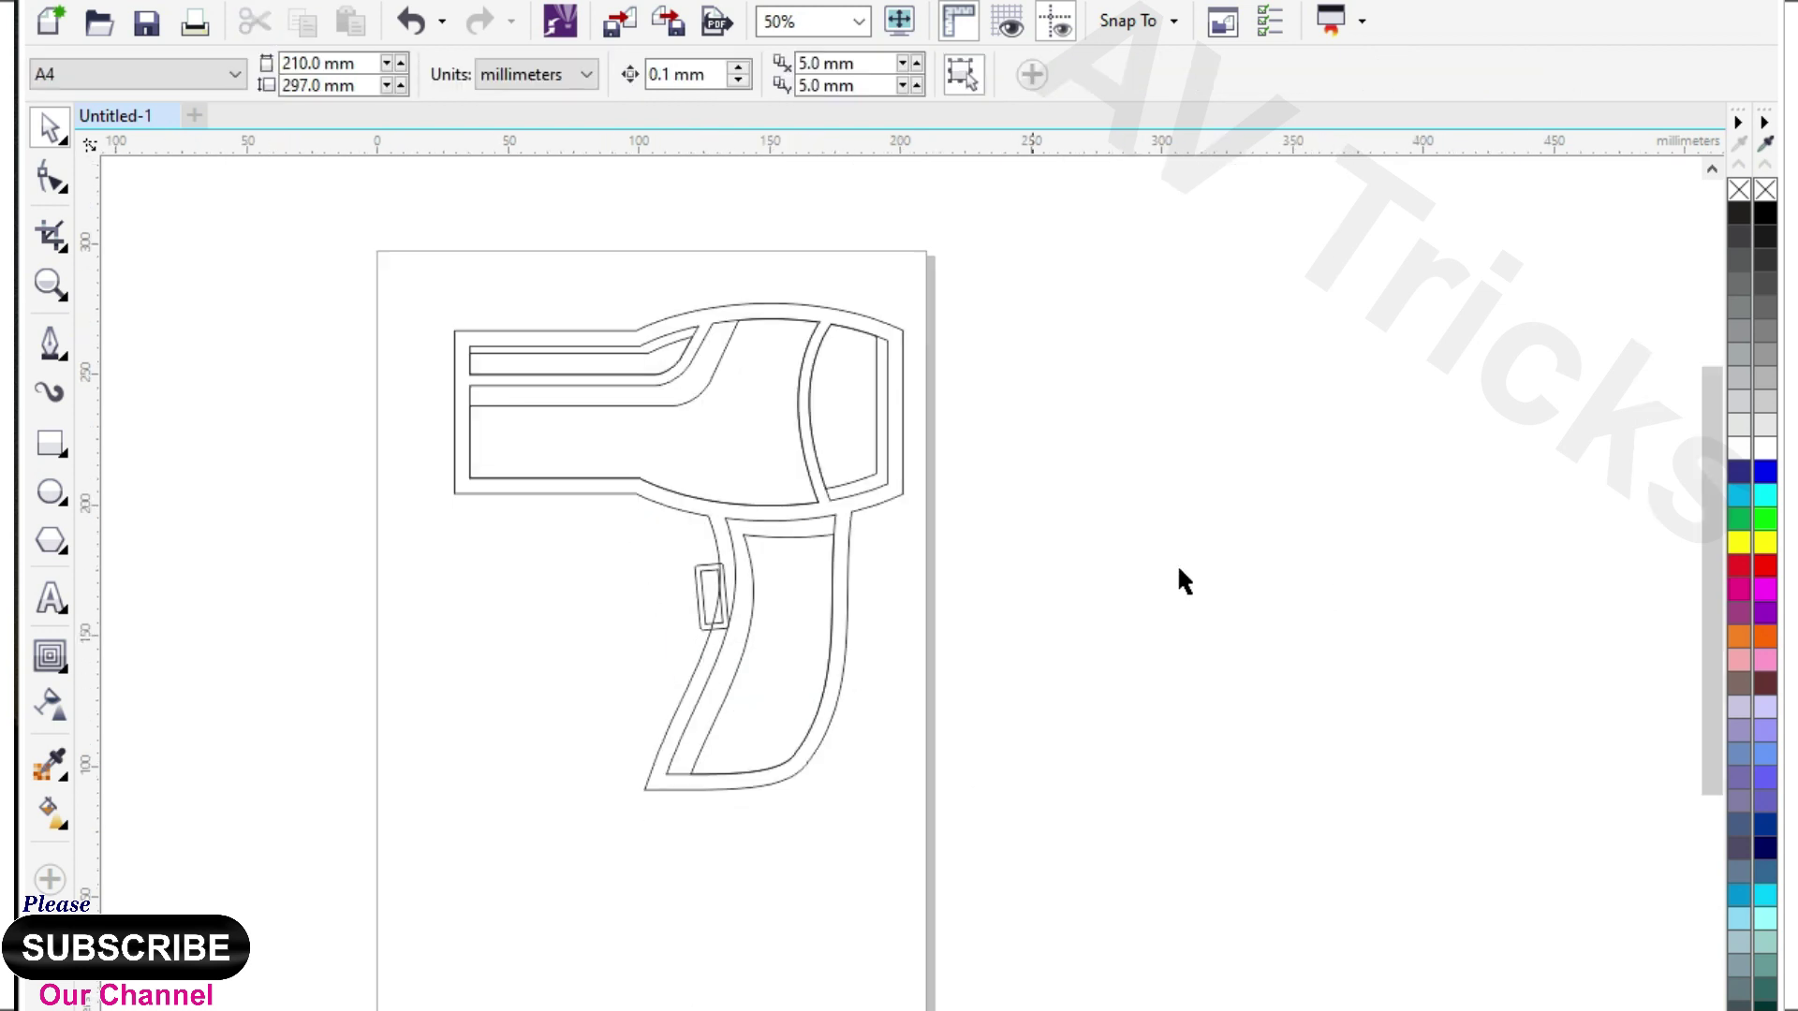
Fill the main body piece with a muted dark purple and the curved band above it with blue-grey.
{"action": "scroll", "coordinate": [1024, 496], "scroll_direction": "up", "scroll_amount": 3}
{"action": "left_click", "coordinate": [941, 497]}
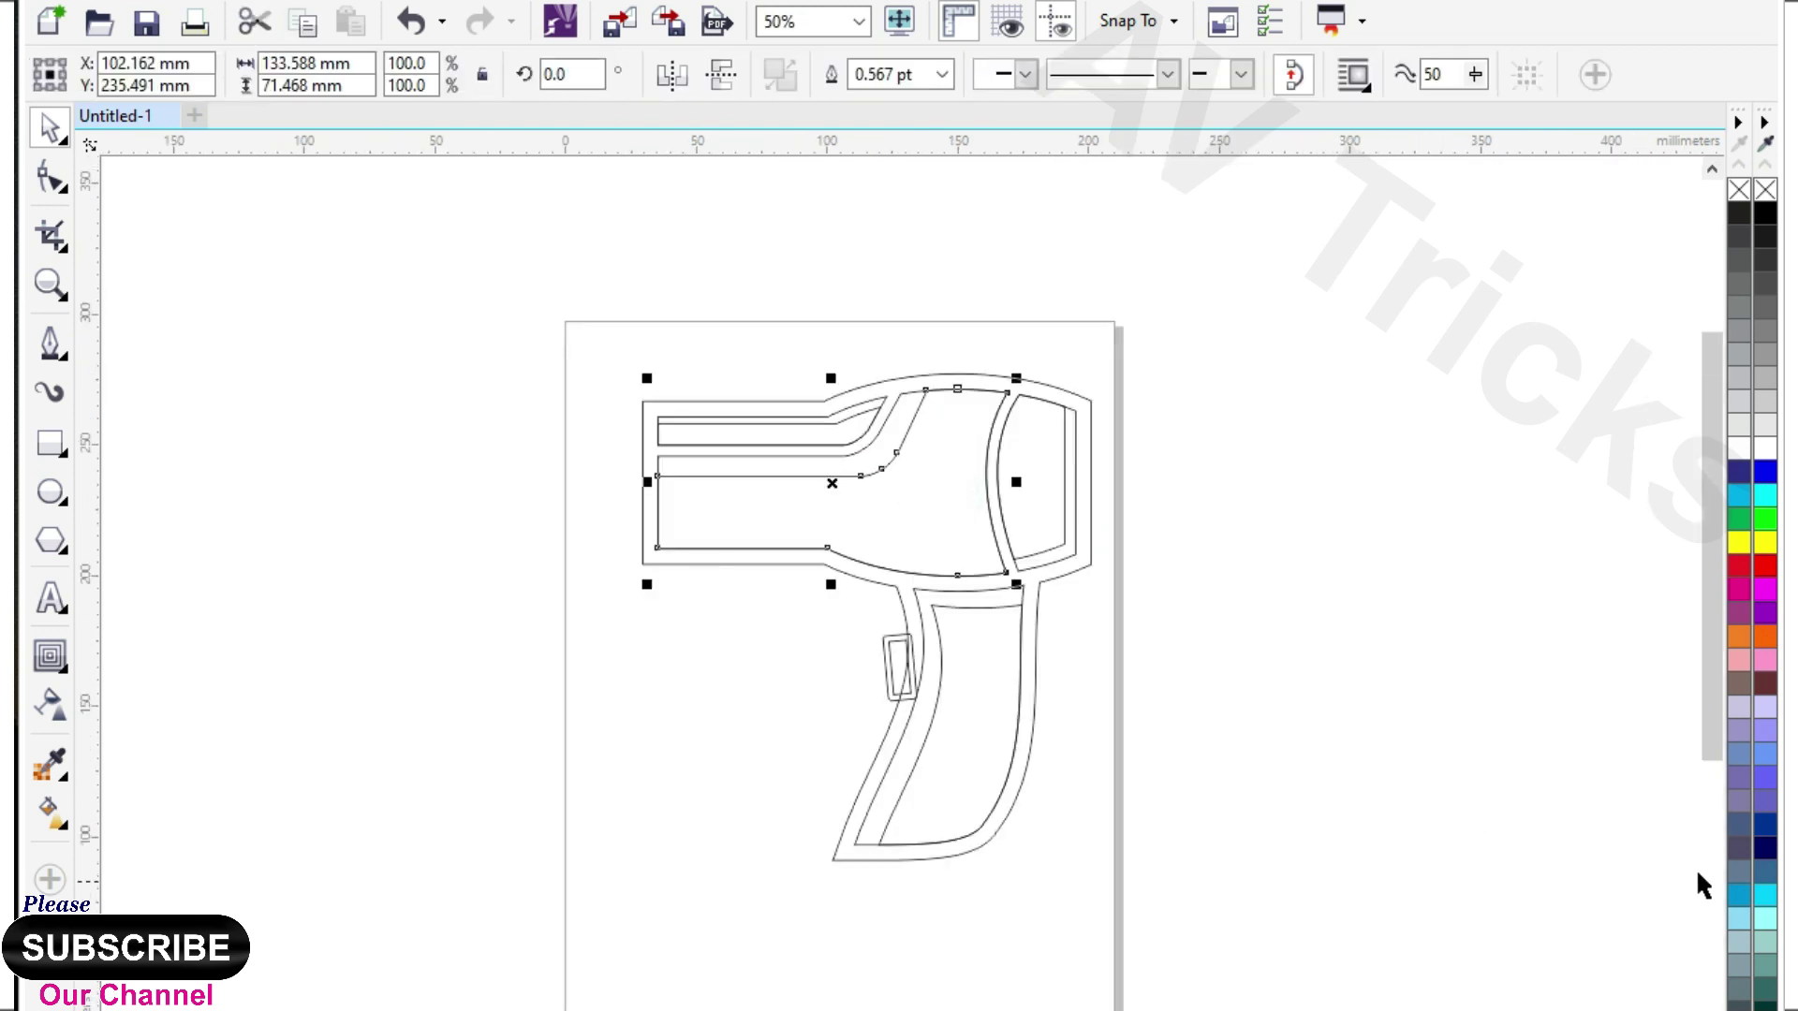
{"action": "left_click", "coordinate": [1739, 847]}
{"action": "scroll", "coordinate": [862, 438], "scroll_direction": "up", "scroll_amount": 2}
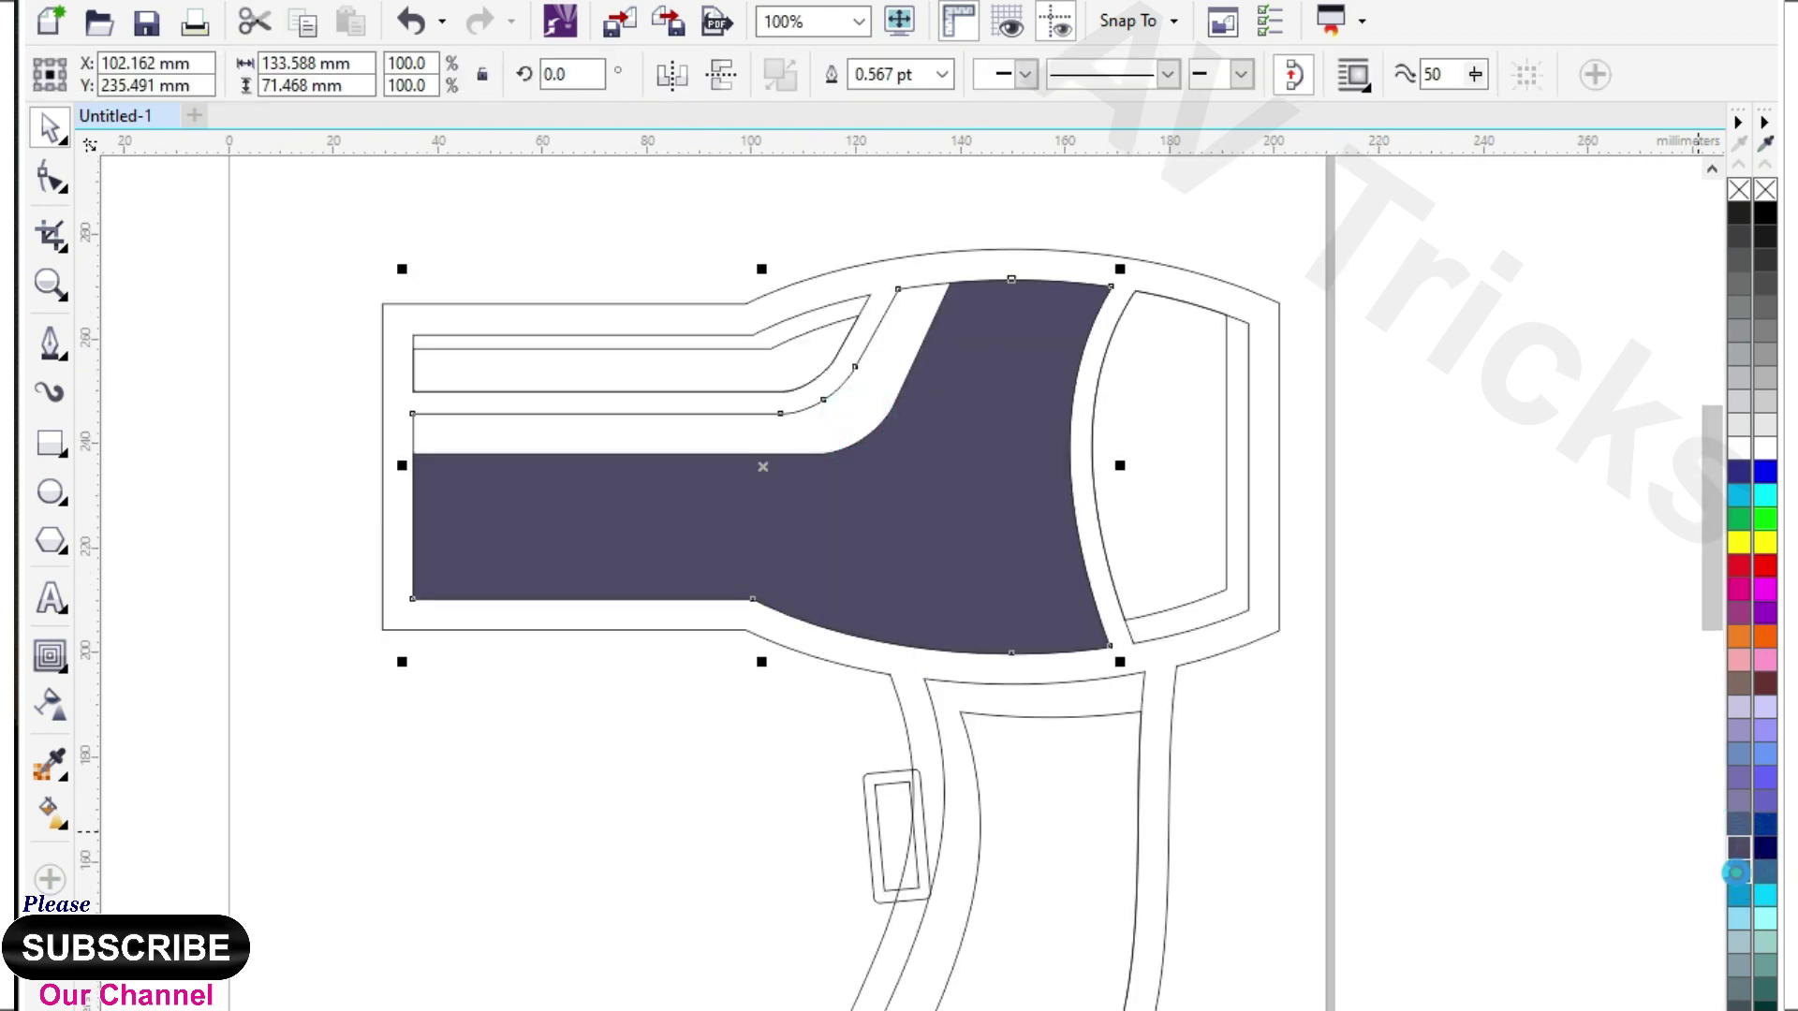
{"action": "left_click_drag", "start_coordinate": [1738, 871], "coordinate": [817, 447]}
Fill the upper barrel strip with orange and the thin edge above it with dark red.
{"action": "left_click", "coordinate": [711, 366]}
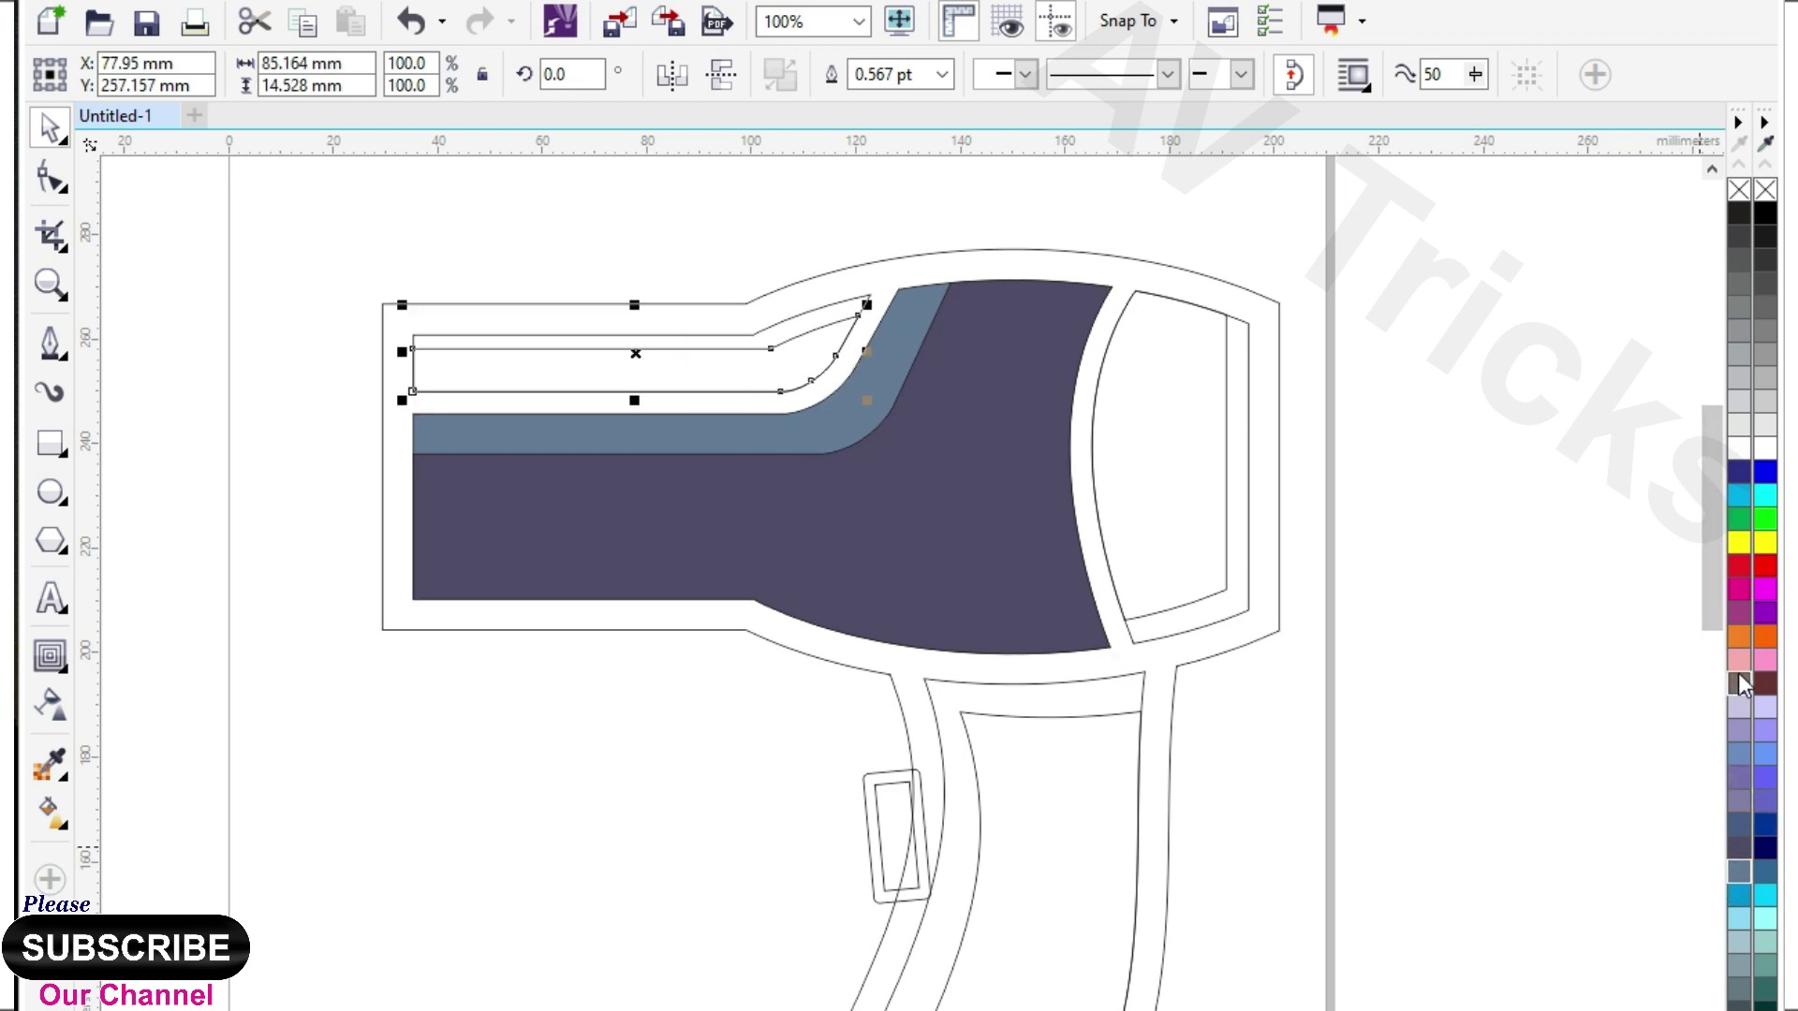
{"action": "left_click", "coordinate": [1739, 637]}
{"action": "left_click", "coordinate": [643, 353]}
{"action": "left_click", "coordinate": [610, 335]}
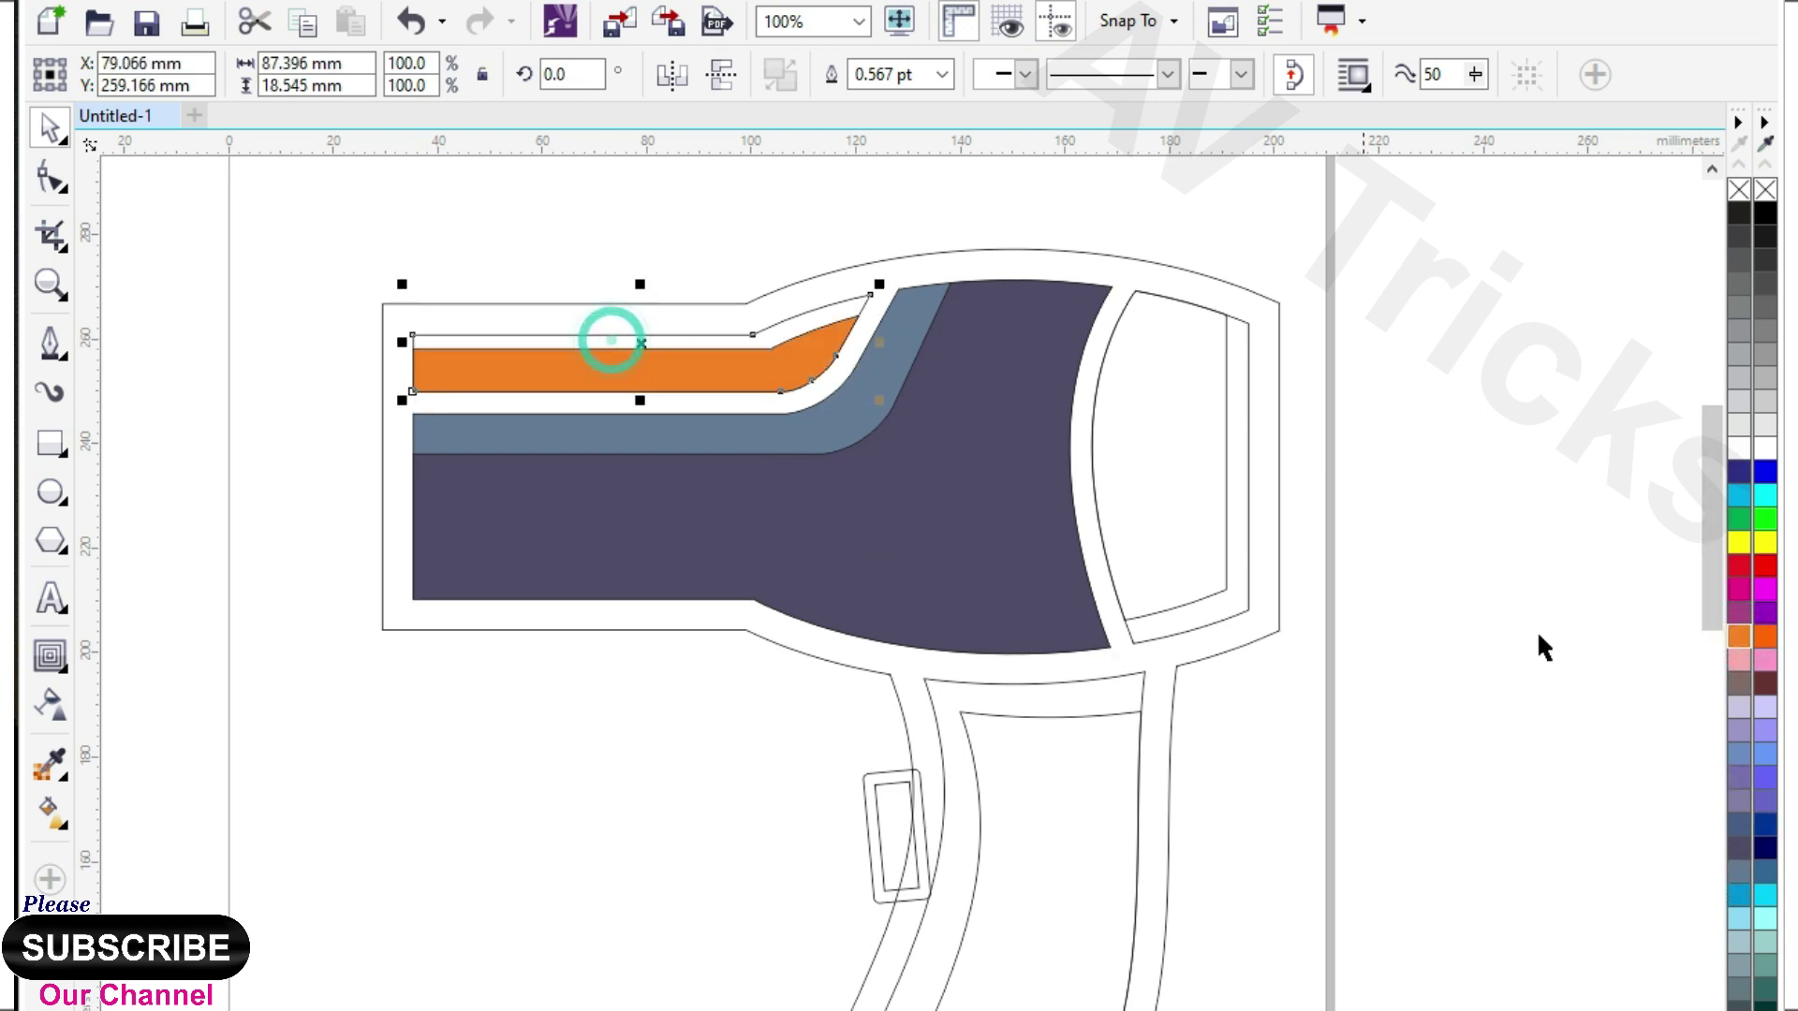
{"action": "left_click", "coordinate": [1746, 637]}
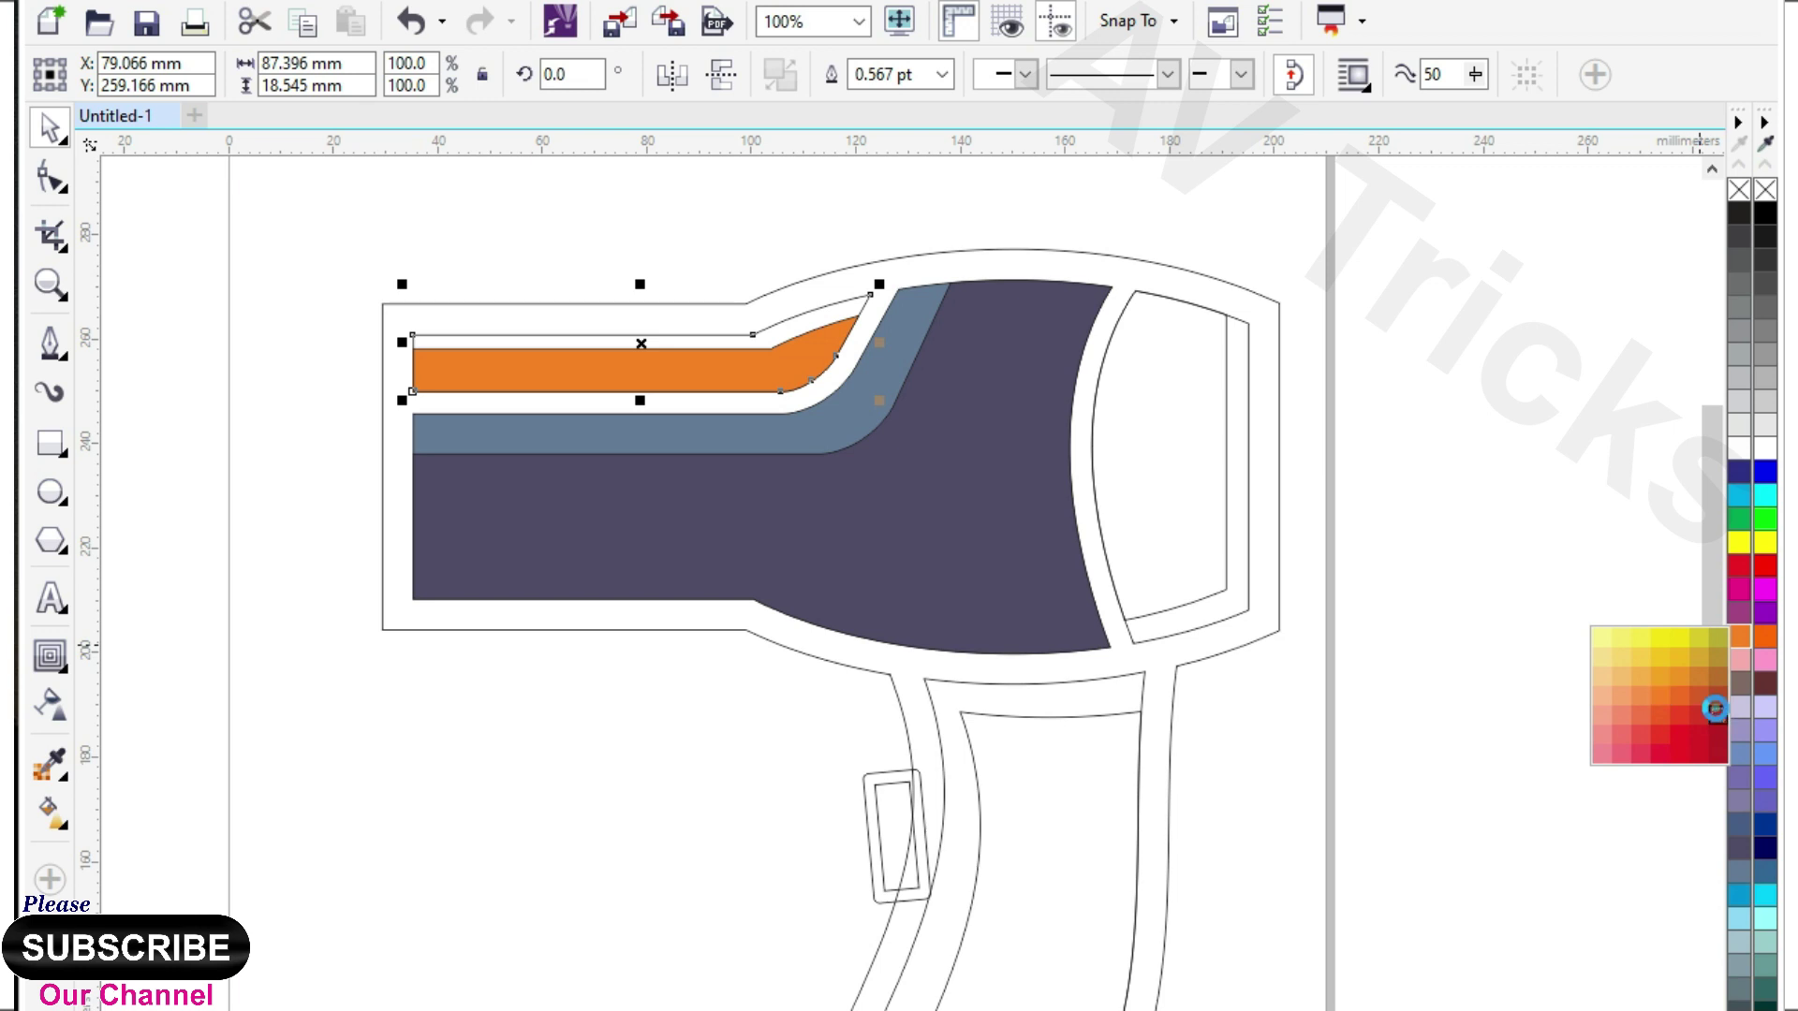
{"action": "left_click", "coordinate": [1652, 697]}
{"action": "left_click", "coordinate": [1419, 665]}
Fill the rear cap with dark navy and its shaded edge with a darker shade of navy.
{"action": "left_click", "coordinate": [1158, 473]}
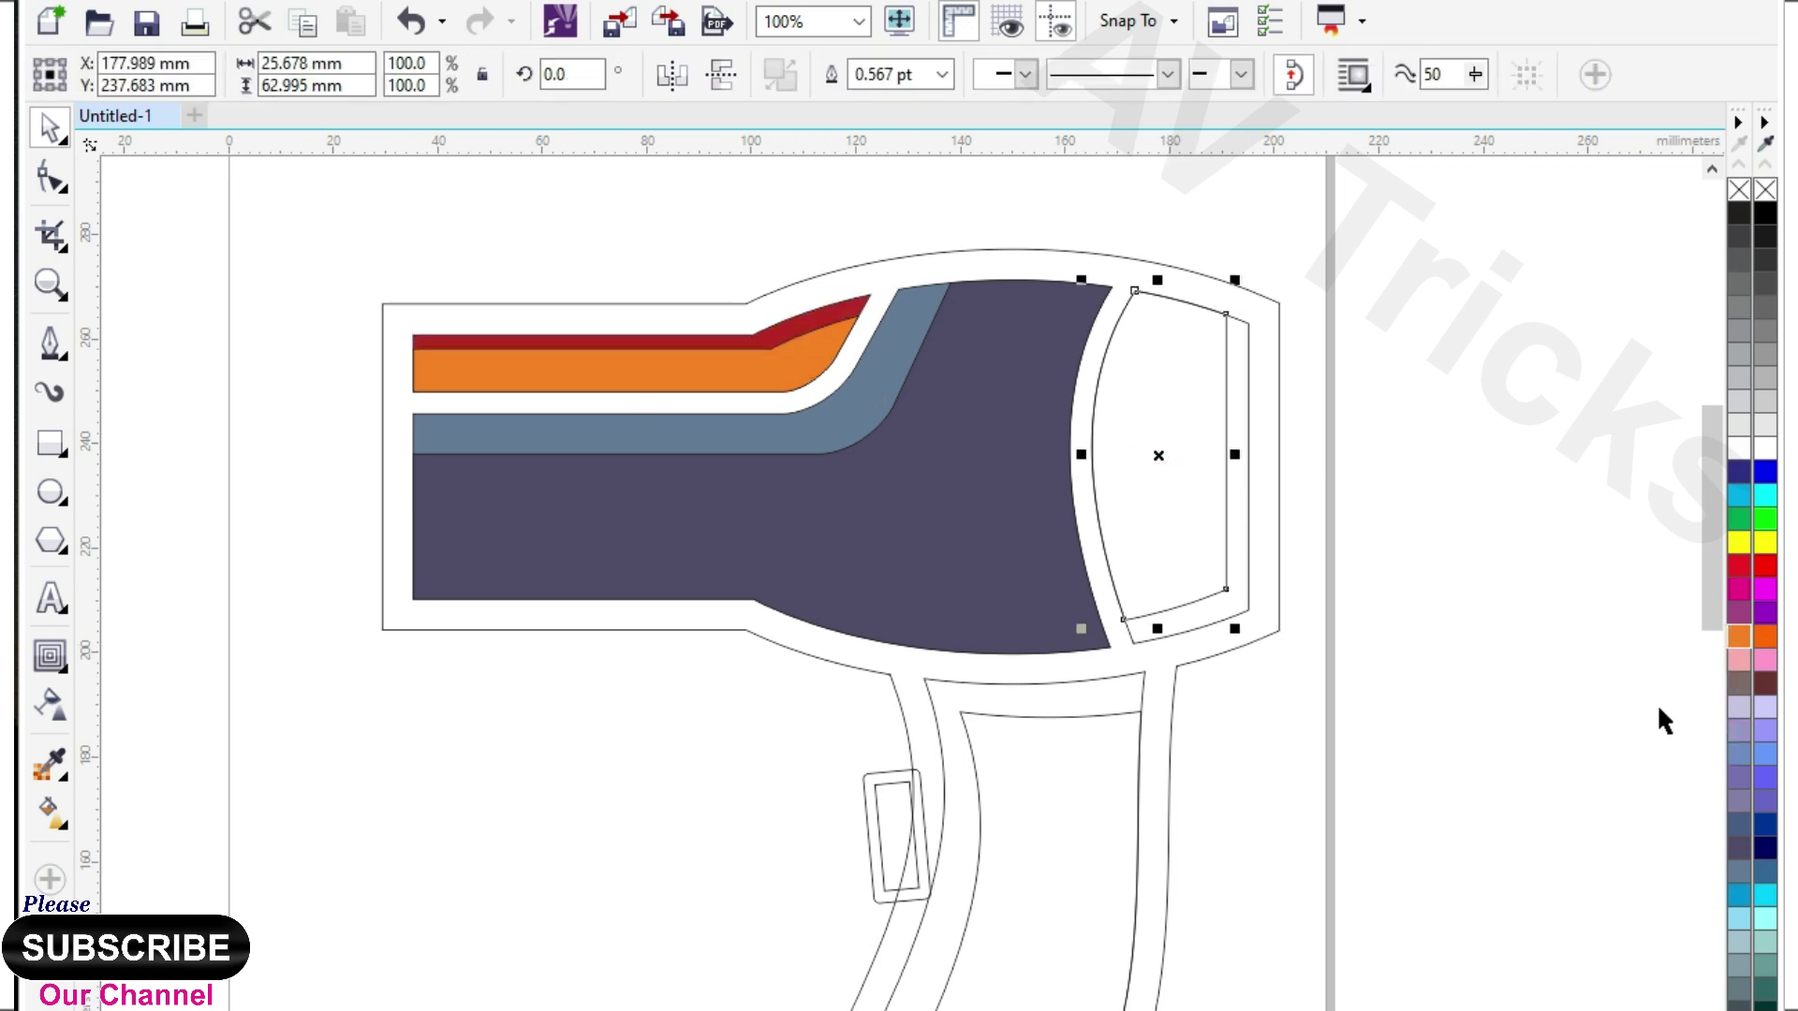
{"action": "left_click", "coordinate": [1766, 681]}
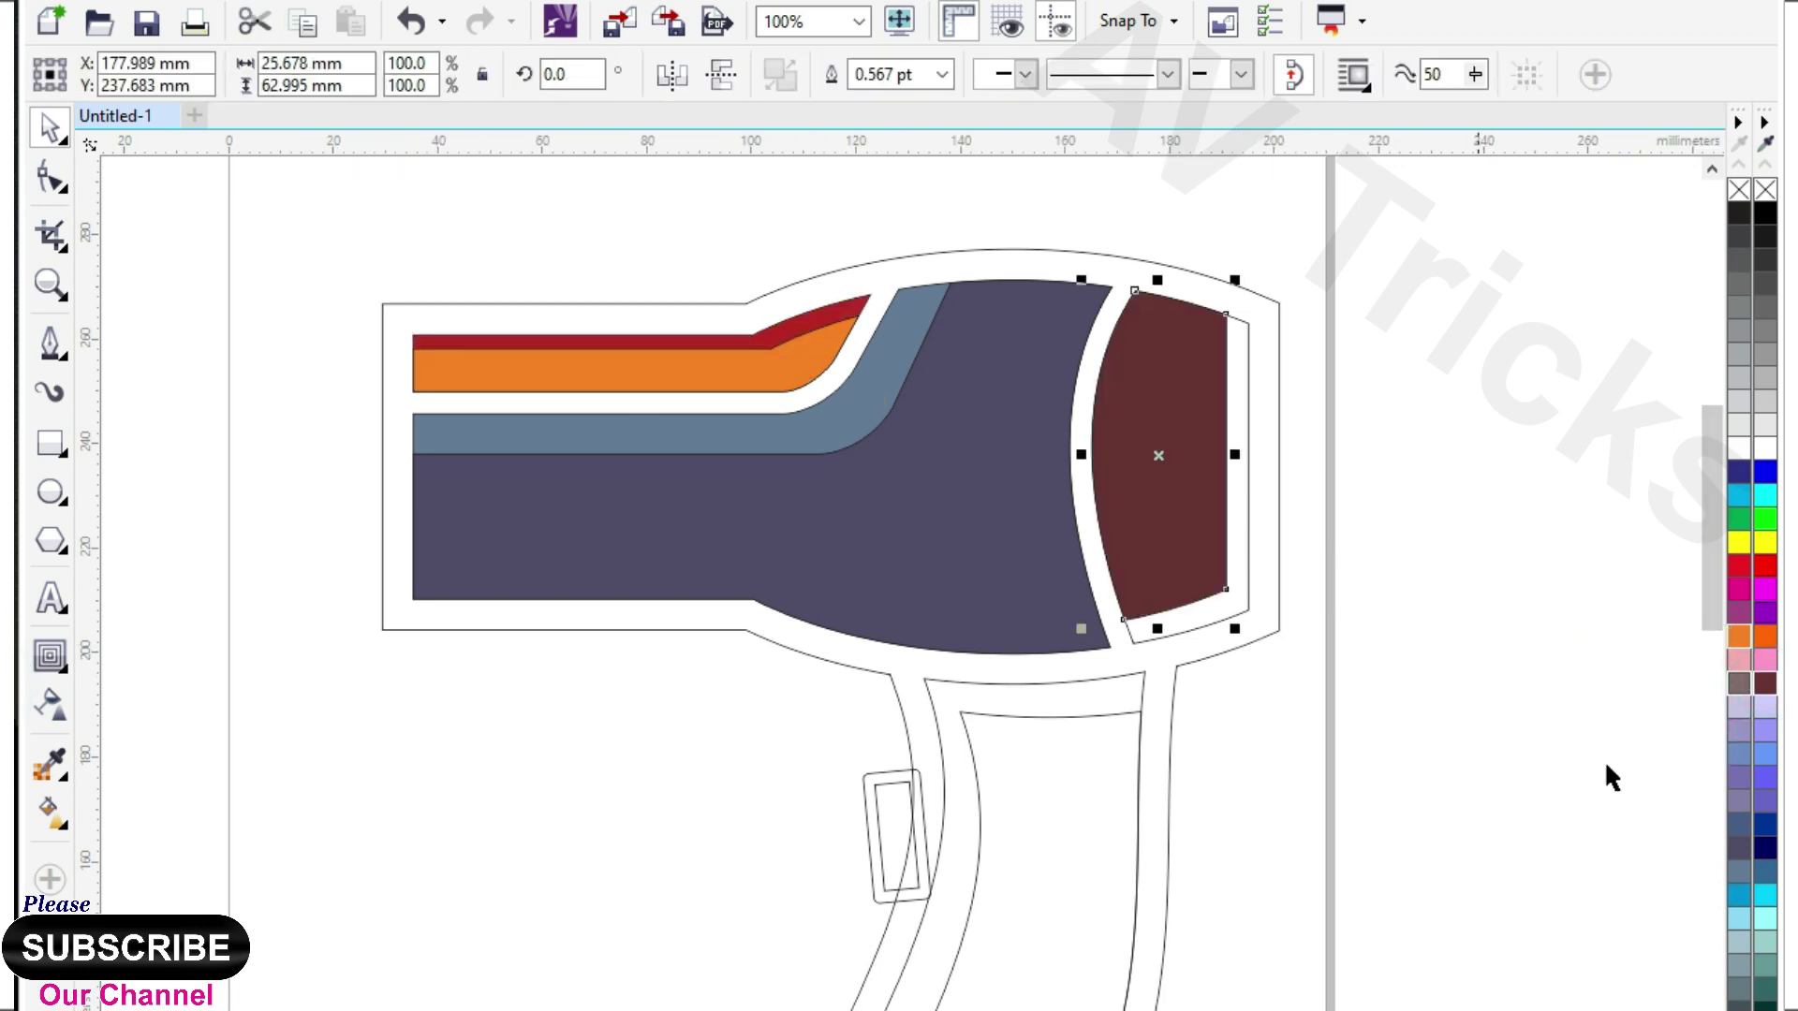
{"action": "left_click", "coordinate": [1764, 848]}
{"action": "left_click", "coordinate": [1249, 511]}
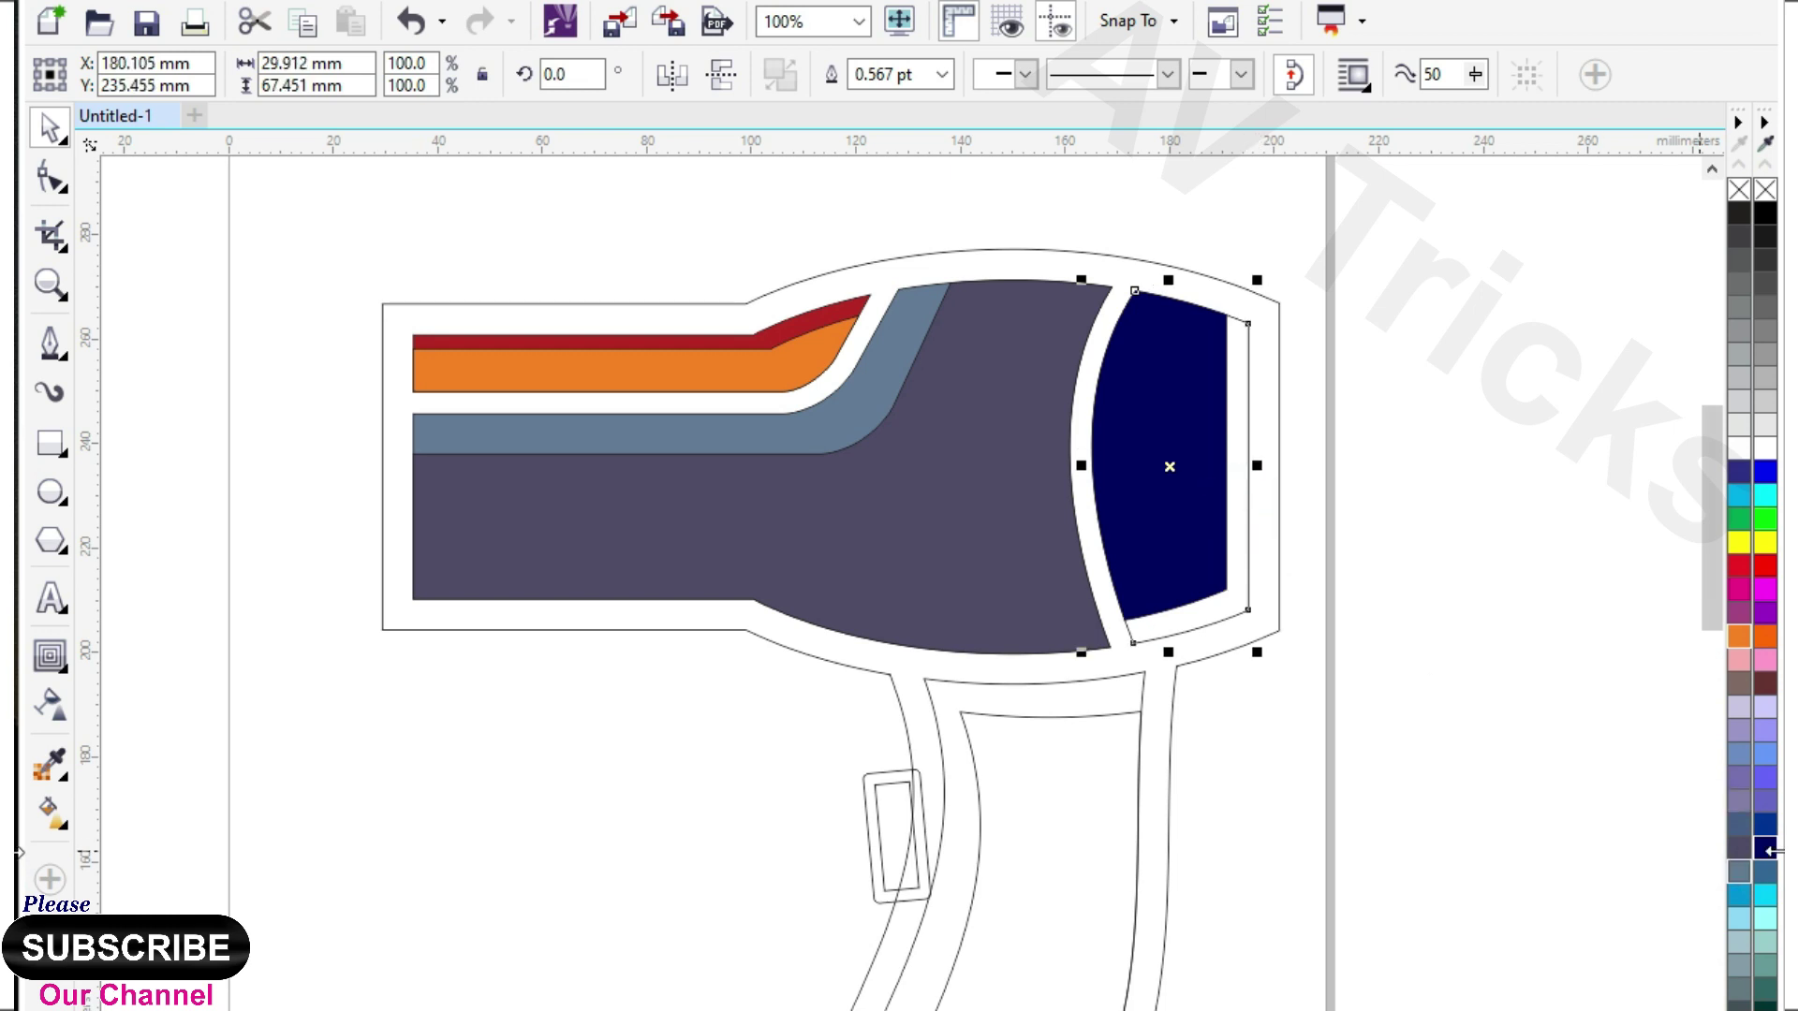
{"action": "left_click", "coordinate": [1766, 849]}
{"action": "left_click", "coordinate": [1717, 902]}
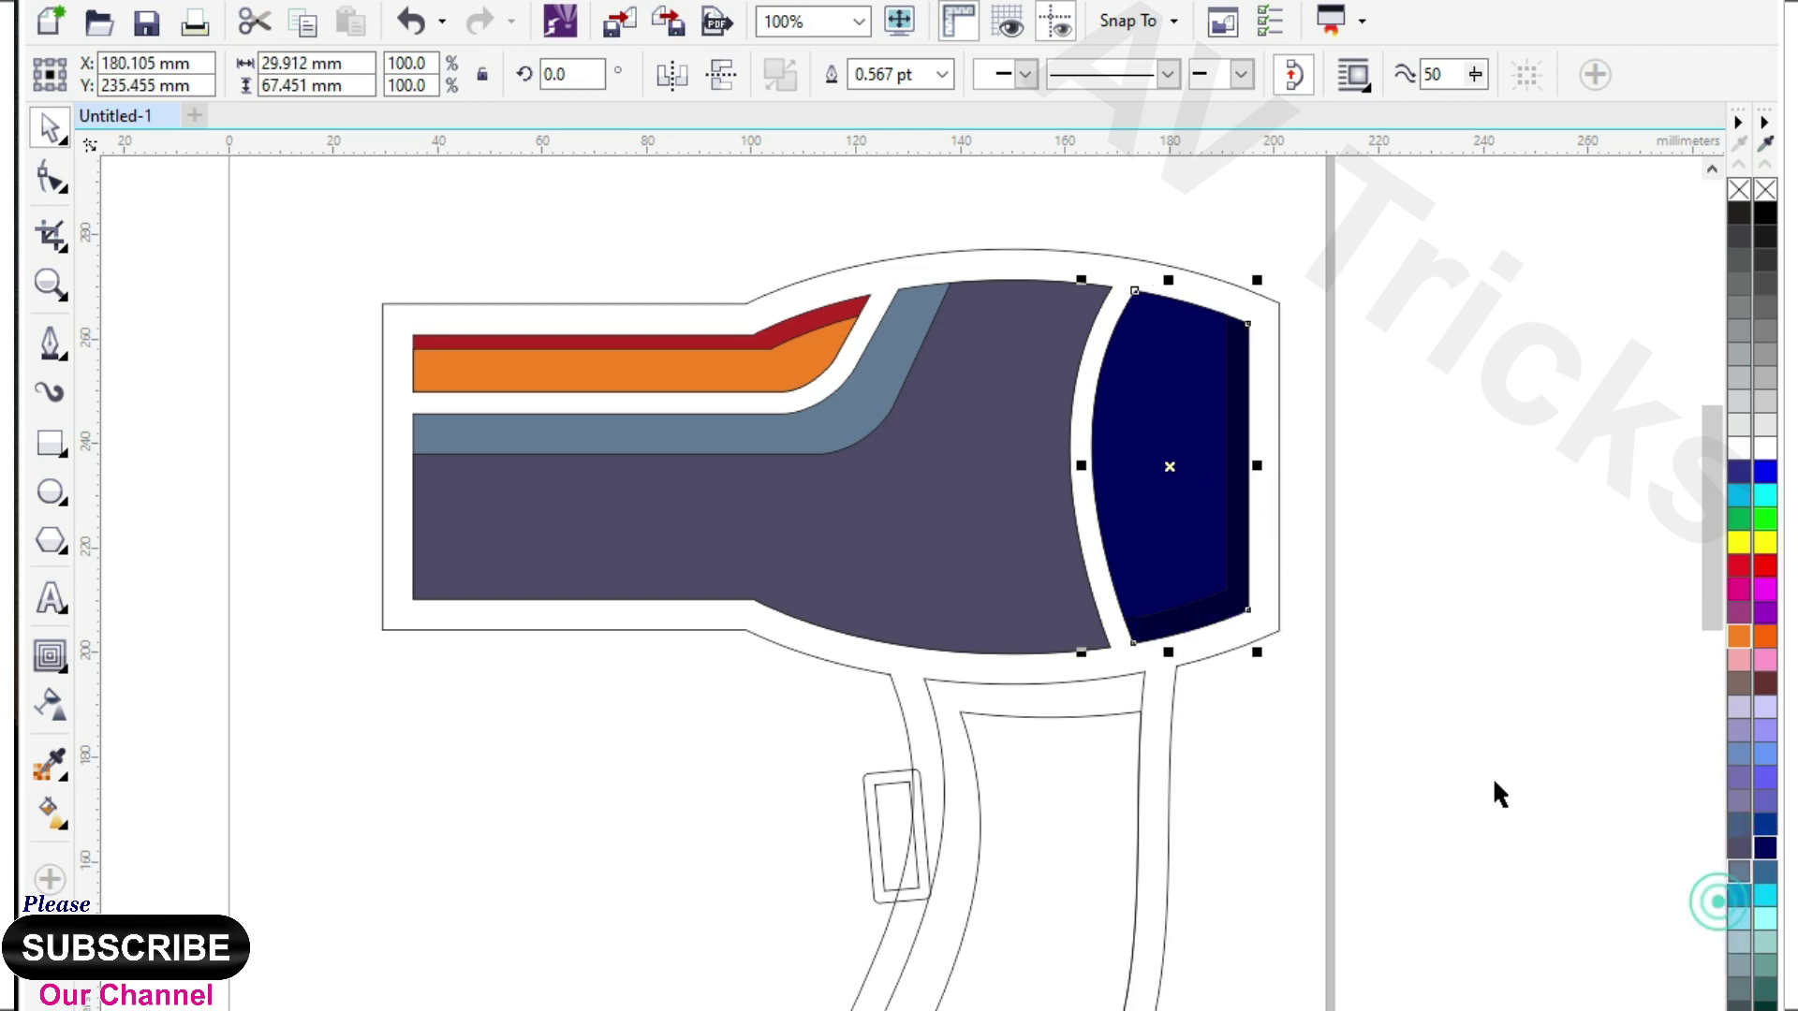
{"action": "left_click", "coordinate": [1420, 731]}
Fill the inner handle piece with bright blue and its shaded border with a darker shade of that blue.
{"action": "scroll", "coordinate": [1067, 510], "scroll_direction": "down", "scroll_amount": 1}
{"action": "left_click", "coordinate": [1057, 826]}
{"action": "scroll", "coordinate": [1057, 826], "scroll_direction": "up", "scroll_amount": 1}
{"action": "left_click_drag", "start_coordinate": [1739, 894], "coordinate": [907, 755]}
{"action": "left_click", "coordinate": [891, 746]}
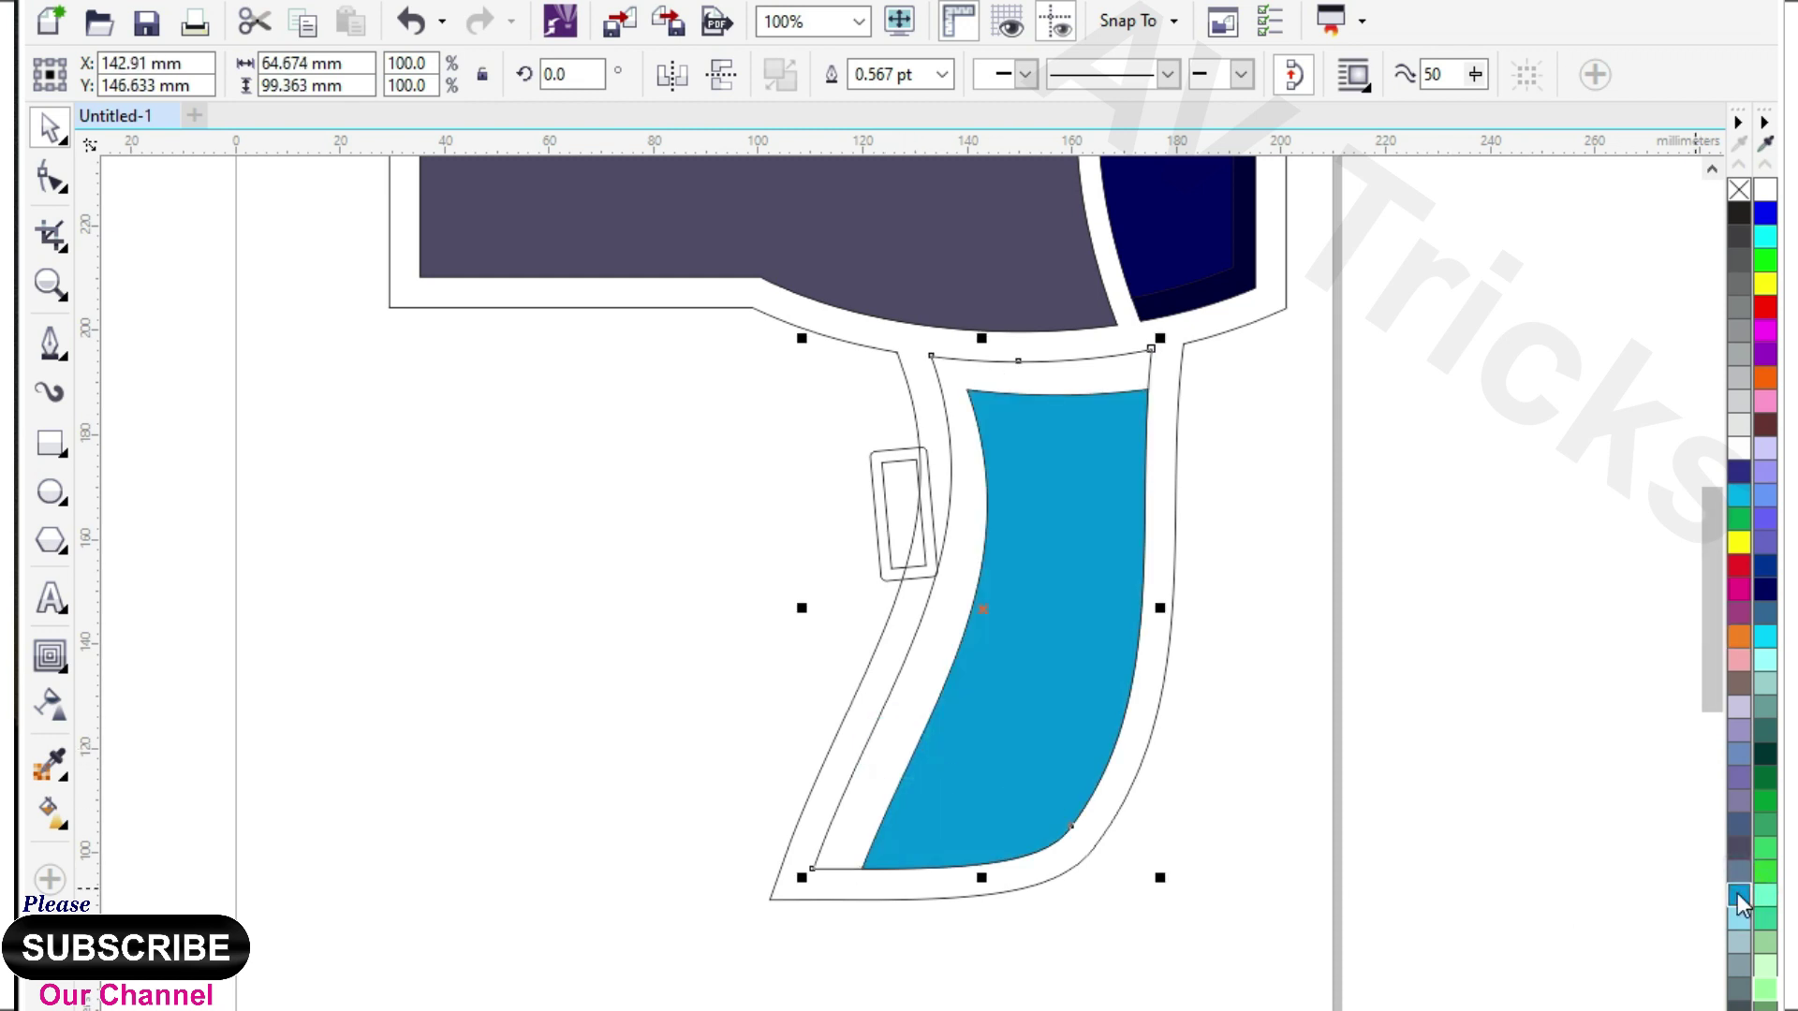
{"action": "left_click_drag", "start_coordinate": [1737, 893], "coordinate": [1678, 955]}
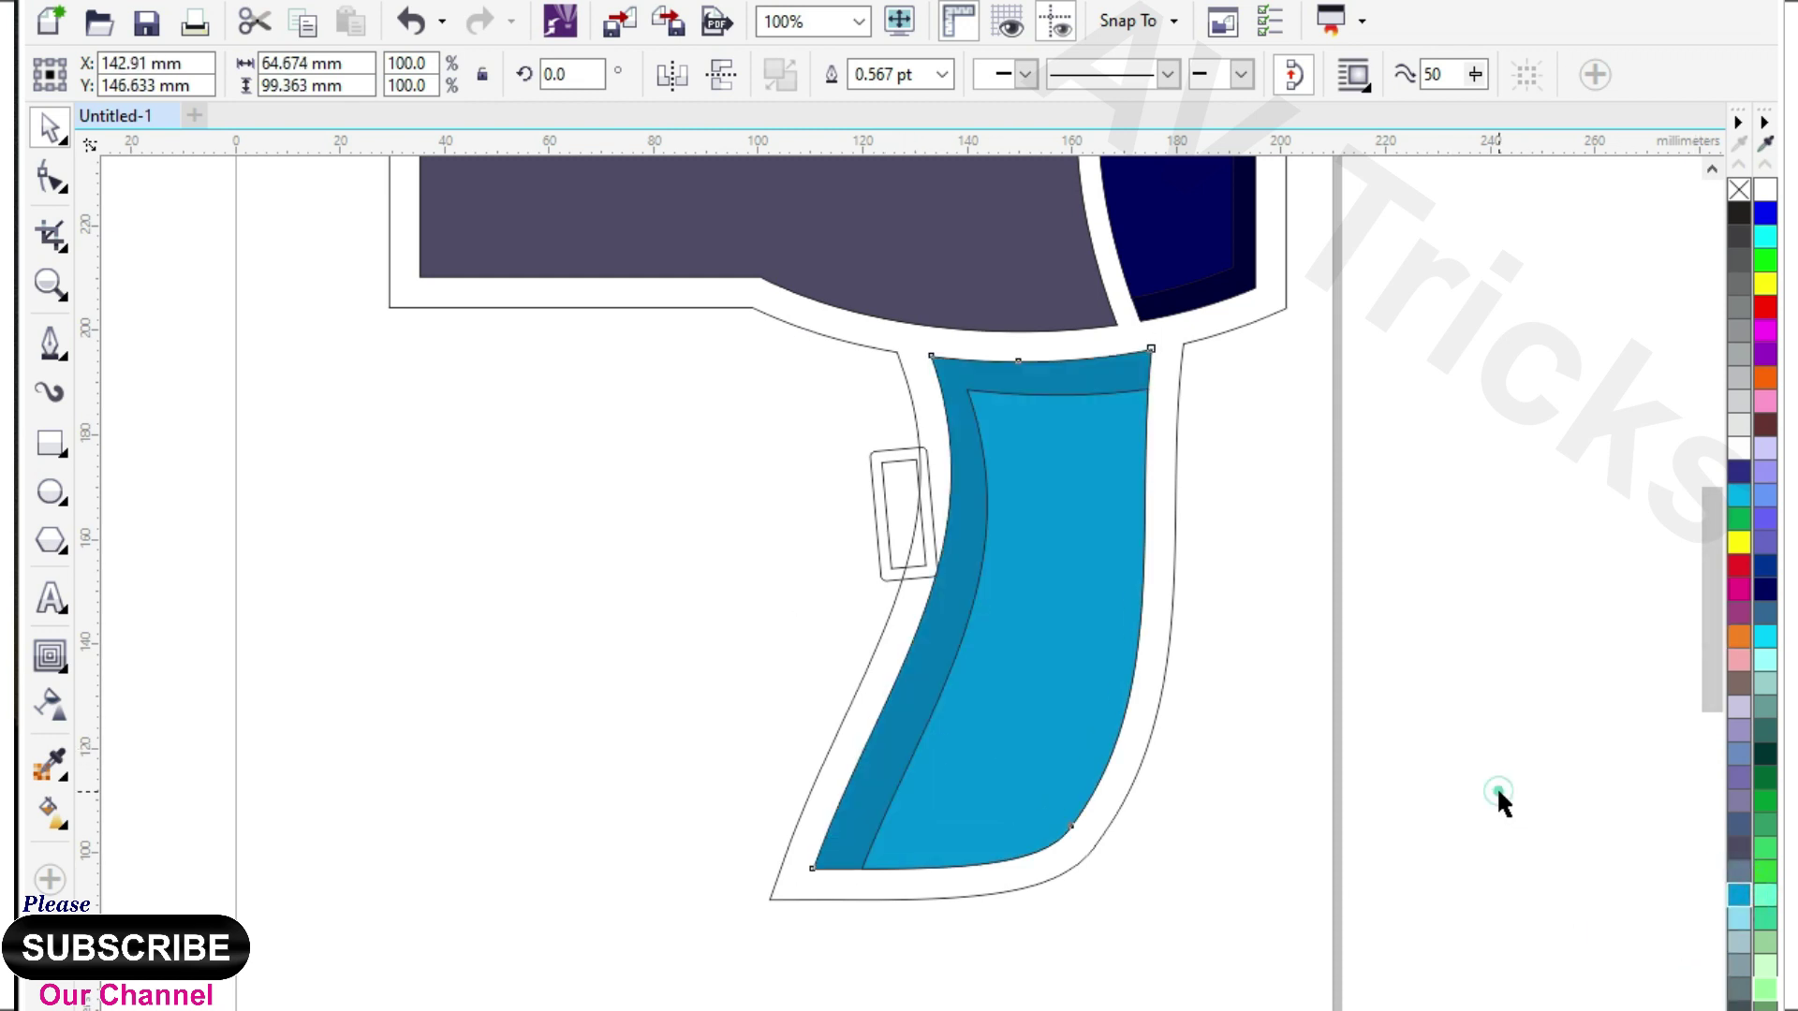
{"action": "left_click", "coordinate": [799, 681]}
Fill the trigger's inner rectangle with muted dark purple and its outer rectangle with black.
{"action": "scroll", "coordinate": [799, 681], "scroll_direction": "down", "scroll_amount": 1}
{"action": "scroll", "coordinate": [847, 585], "scroll_direction": "up", "scroll_amount": 2}
{"action": "left_click", "coordinate": [831, 530]}
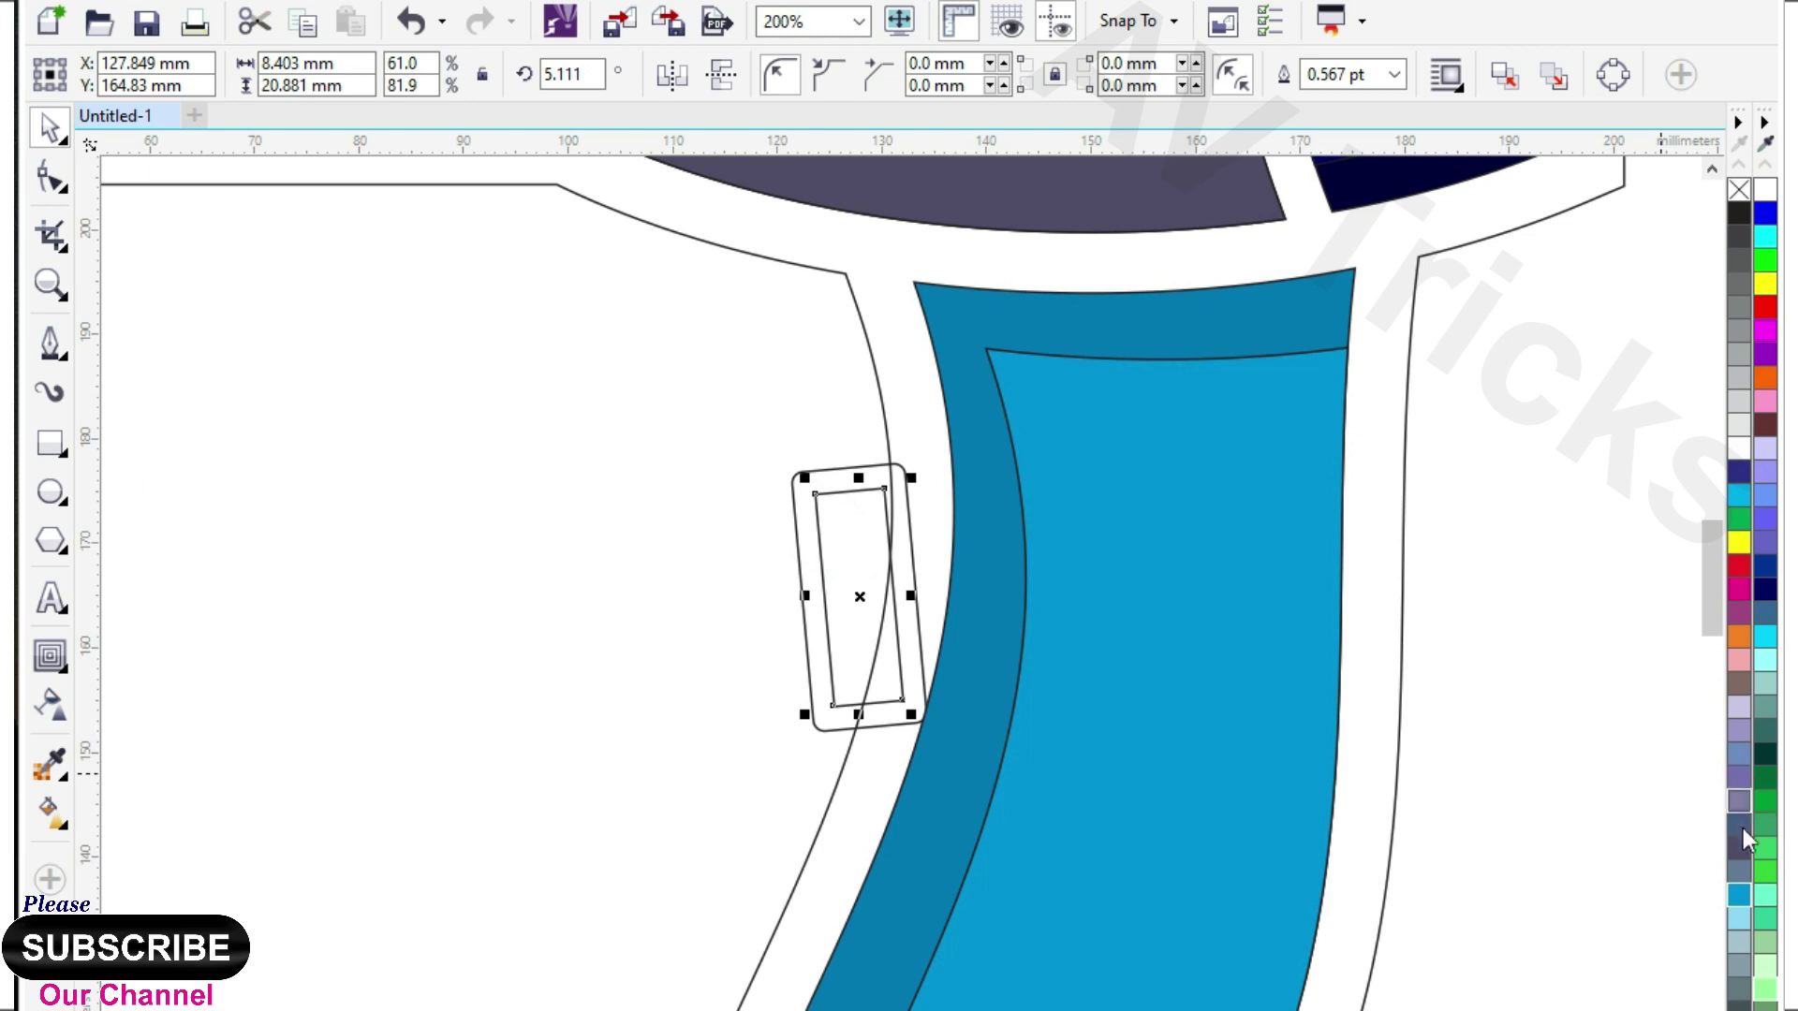
{"action": "left_click", "coordinate": [1742, 853]}
{"action": "left_click", "coordinate": [802, 524]}
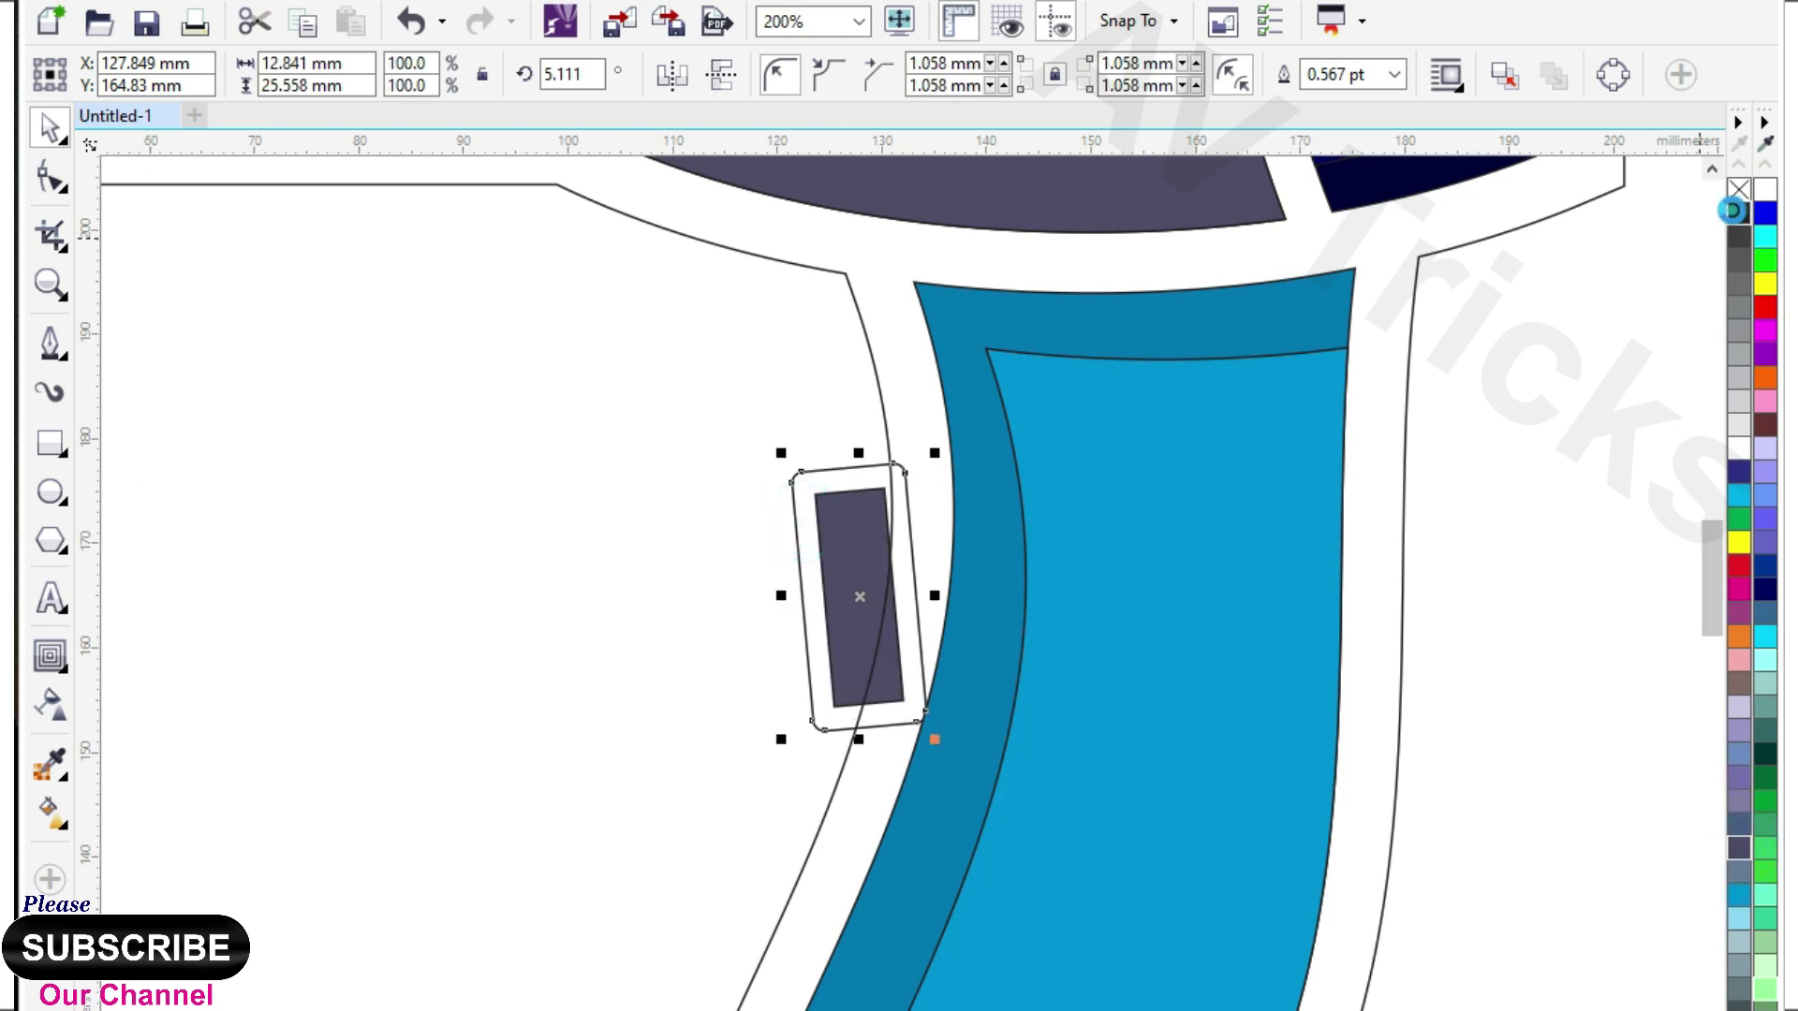
{"action": "left_click", "coordinate": [1738, 214]}
Fill the outline shape surrounding the whole hair dryer with black.
{"action": "scroll", "coordinate": [902, 627], "scroll_direction": "down", "scroll_amount": 1}
{"action": "left_click", "coordinate": [896, 457]}
{"action": "left_click", "coordinate": [1738, 215]}
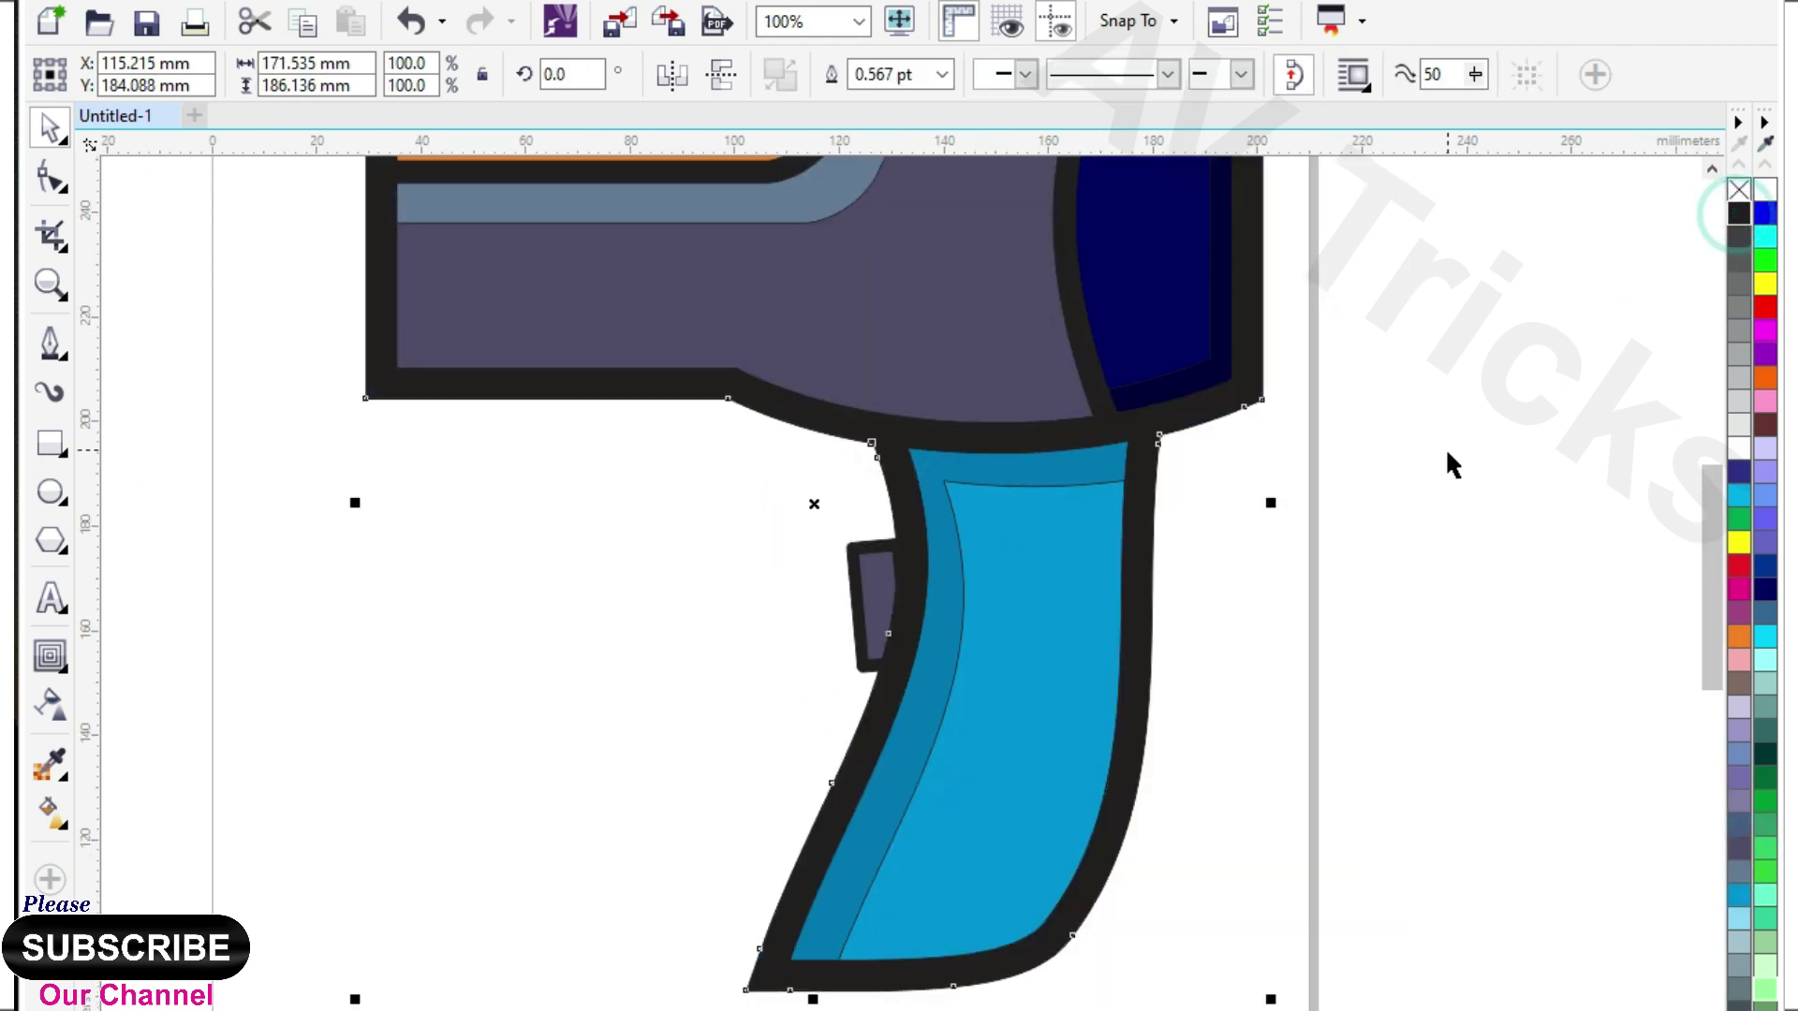
{"action": "left_click", "coordinate": [1446, 445]}
Remove the outlines from all shapes of the hair dryer.
{"action": "scroll", "coordinate": [862, 576], "scroll_direction": "down", "scroll_amount": 1}
{"action": "left_click_drag", "start_coordinate": [514, 221], "coordinate": [1349, 905]}
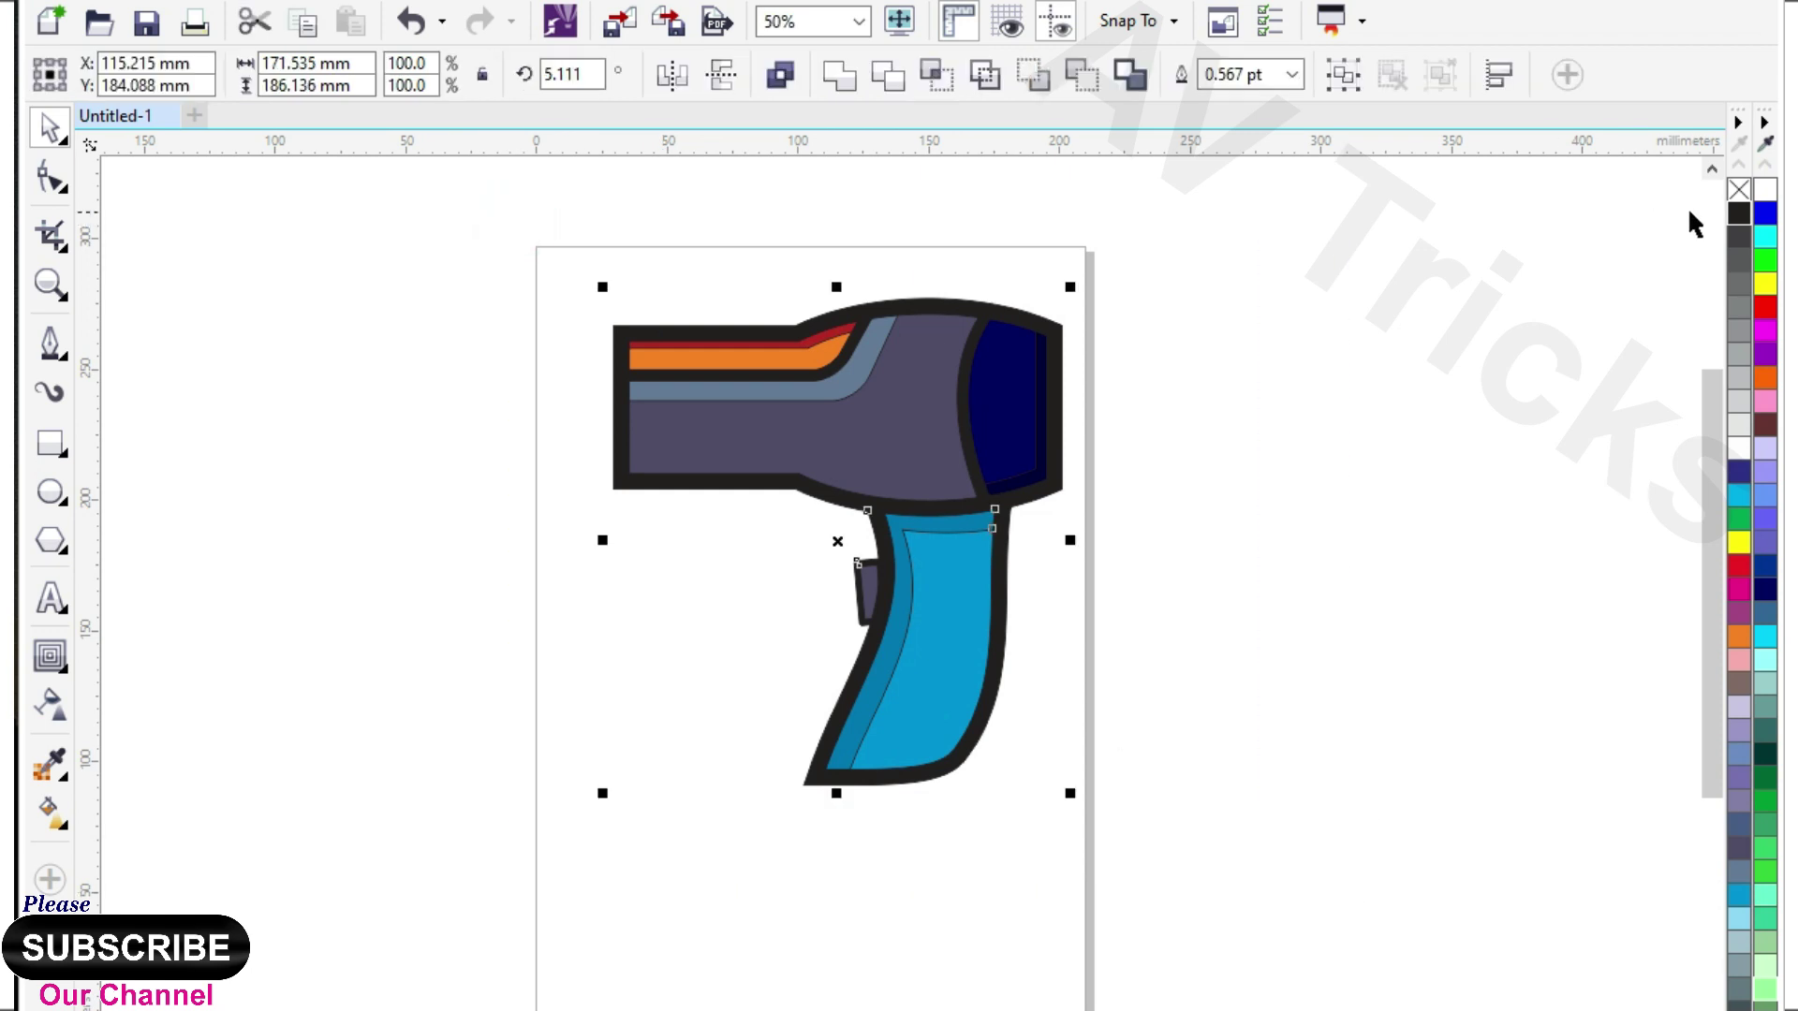
{"action": "left_click", "coordinate": [1508, 430]}
{"action": "scroll", "coordinate": [801, 351], "scroll_direction": "up", "scroll_amount": 1}
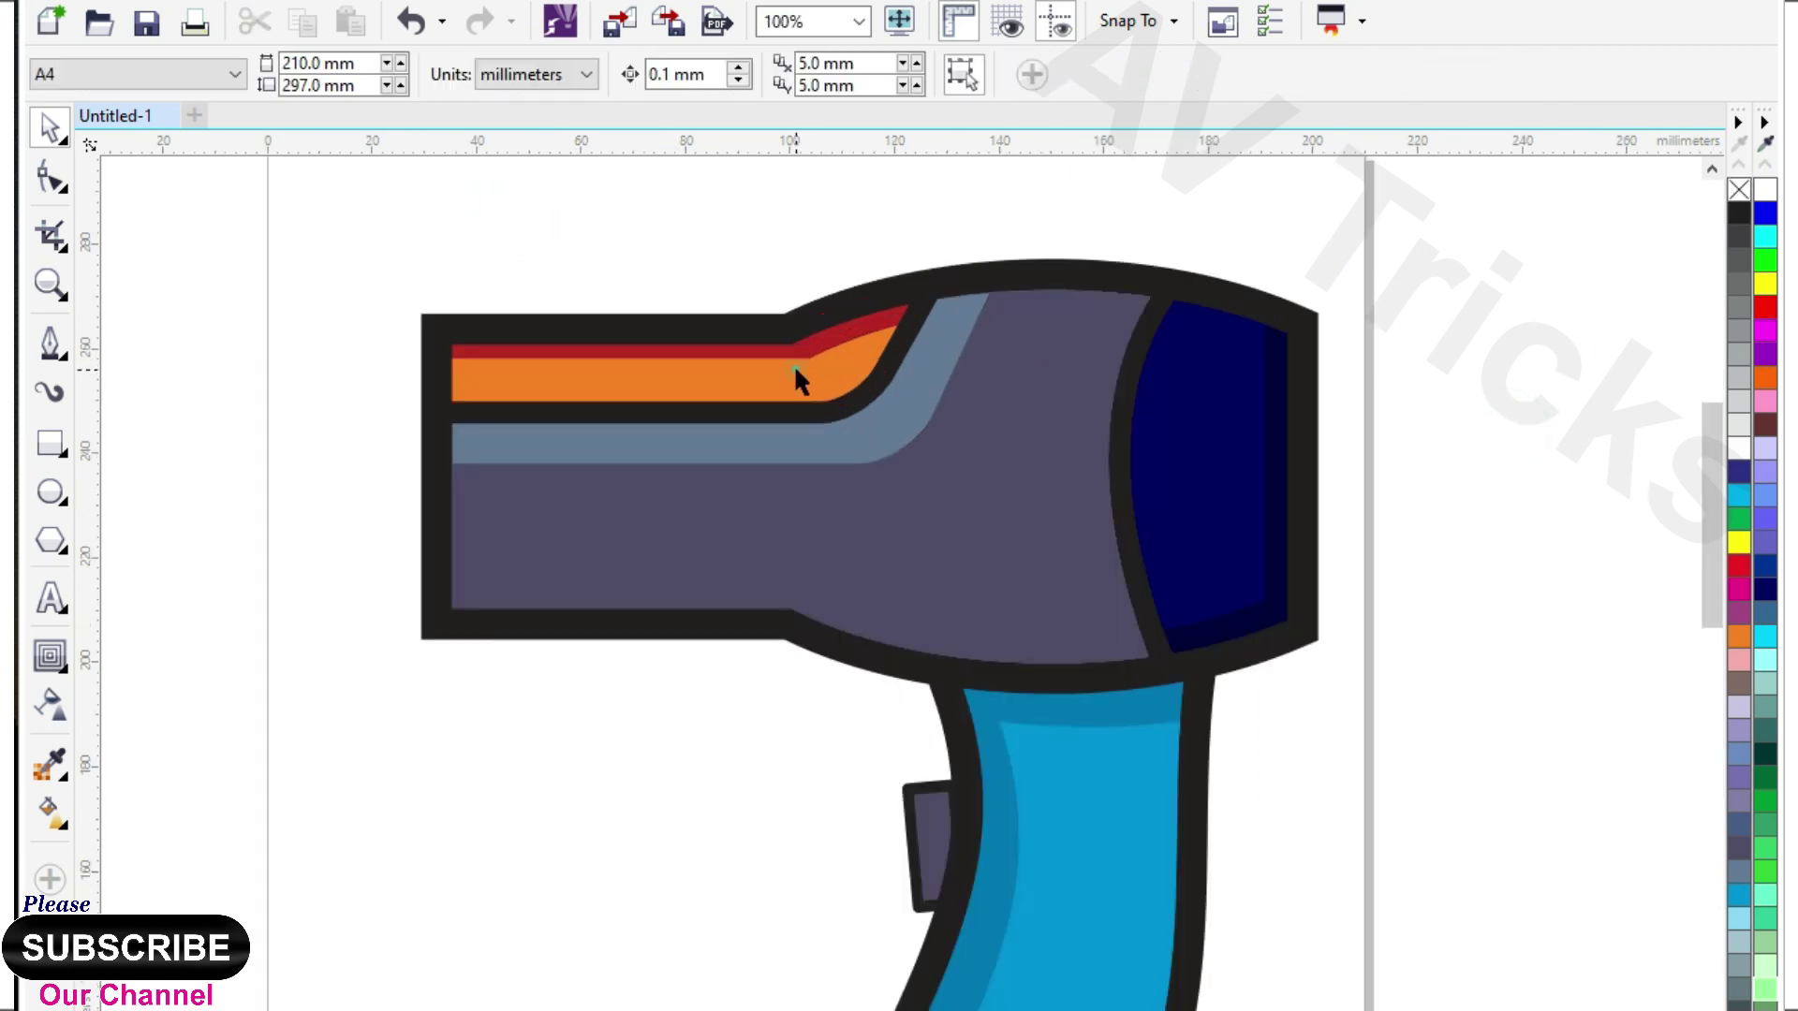
Fill the nozzle's upper stripe with Navy Blue and the thin highlight above it with pale grey-blue.
{"action": "left_click", "coordinate": [794, 364]}
{"action": "left_click", "coordinate": [1738, 824]}
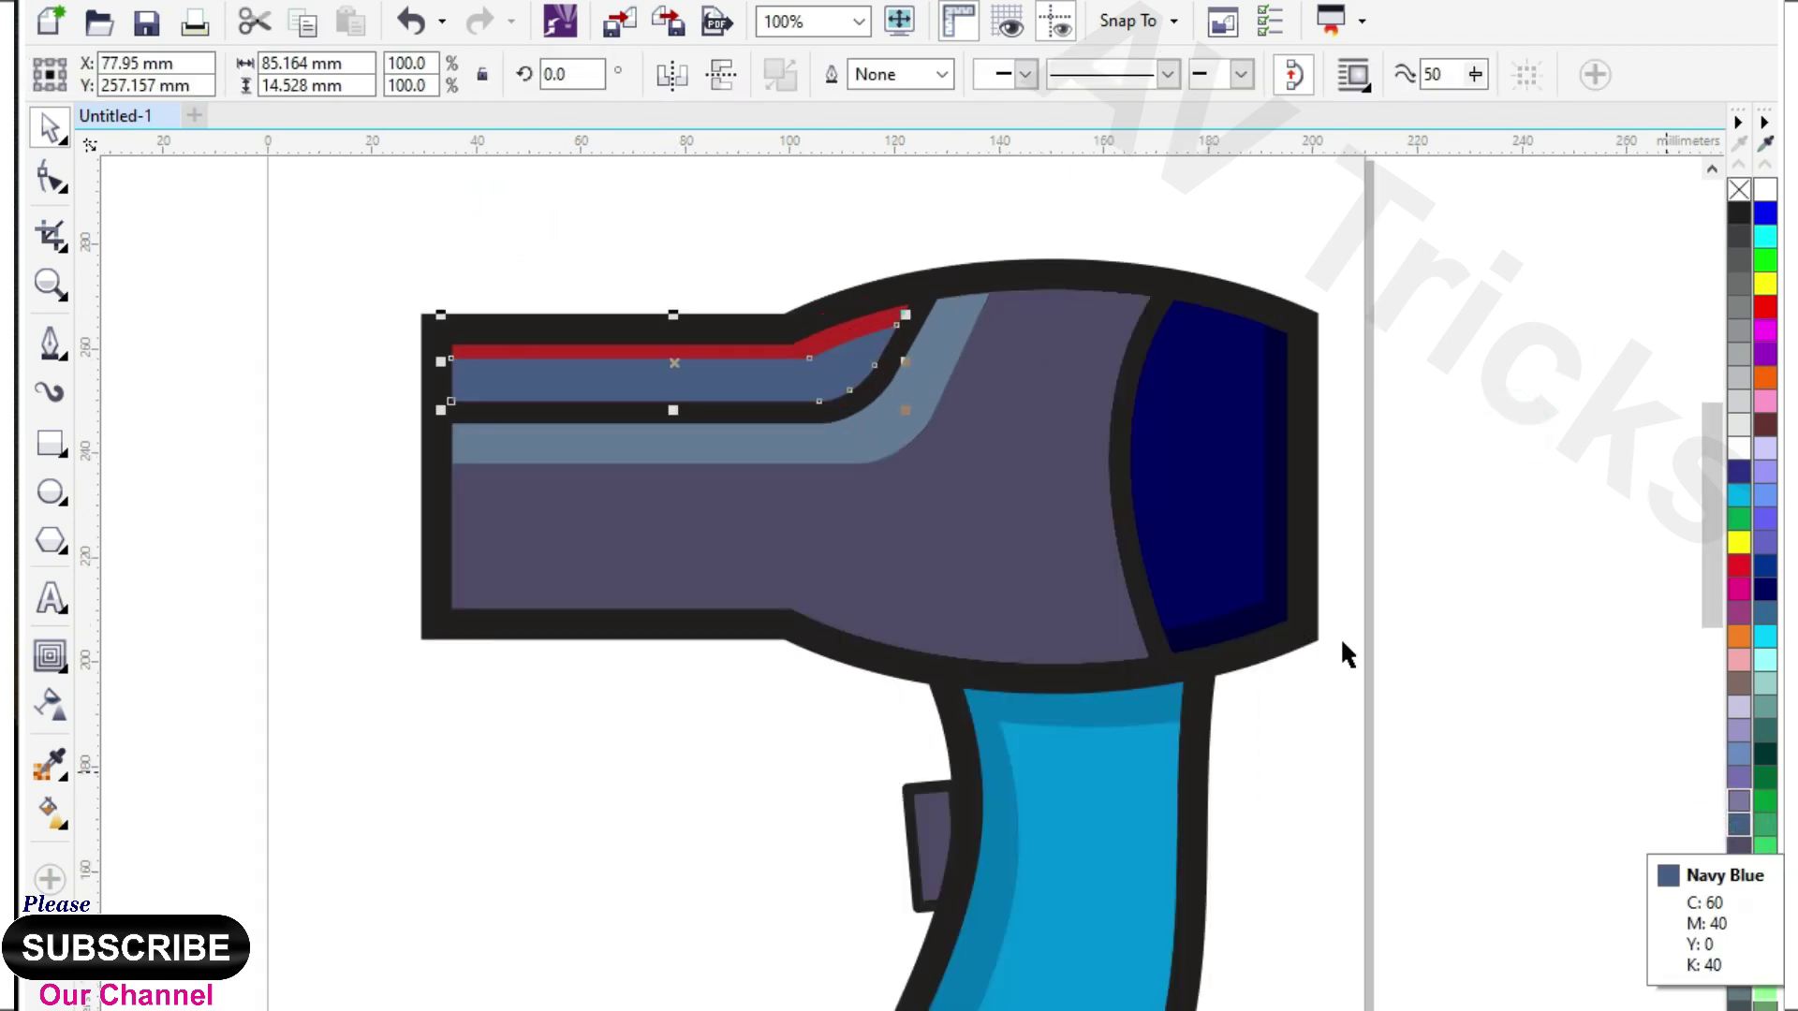
{"action": "left_click", "coordinate": [734, 347]}
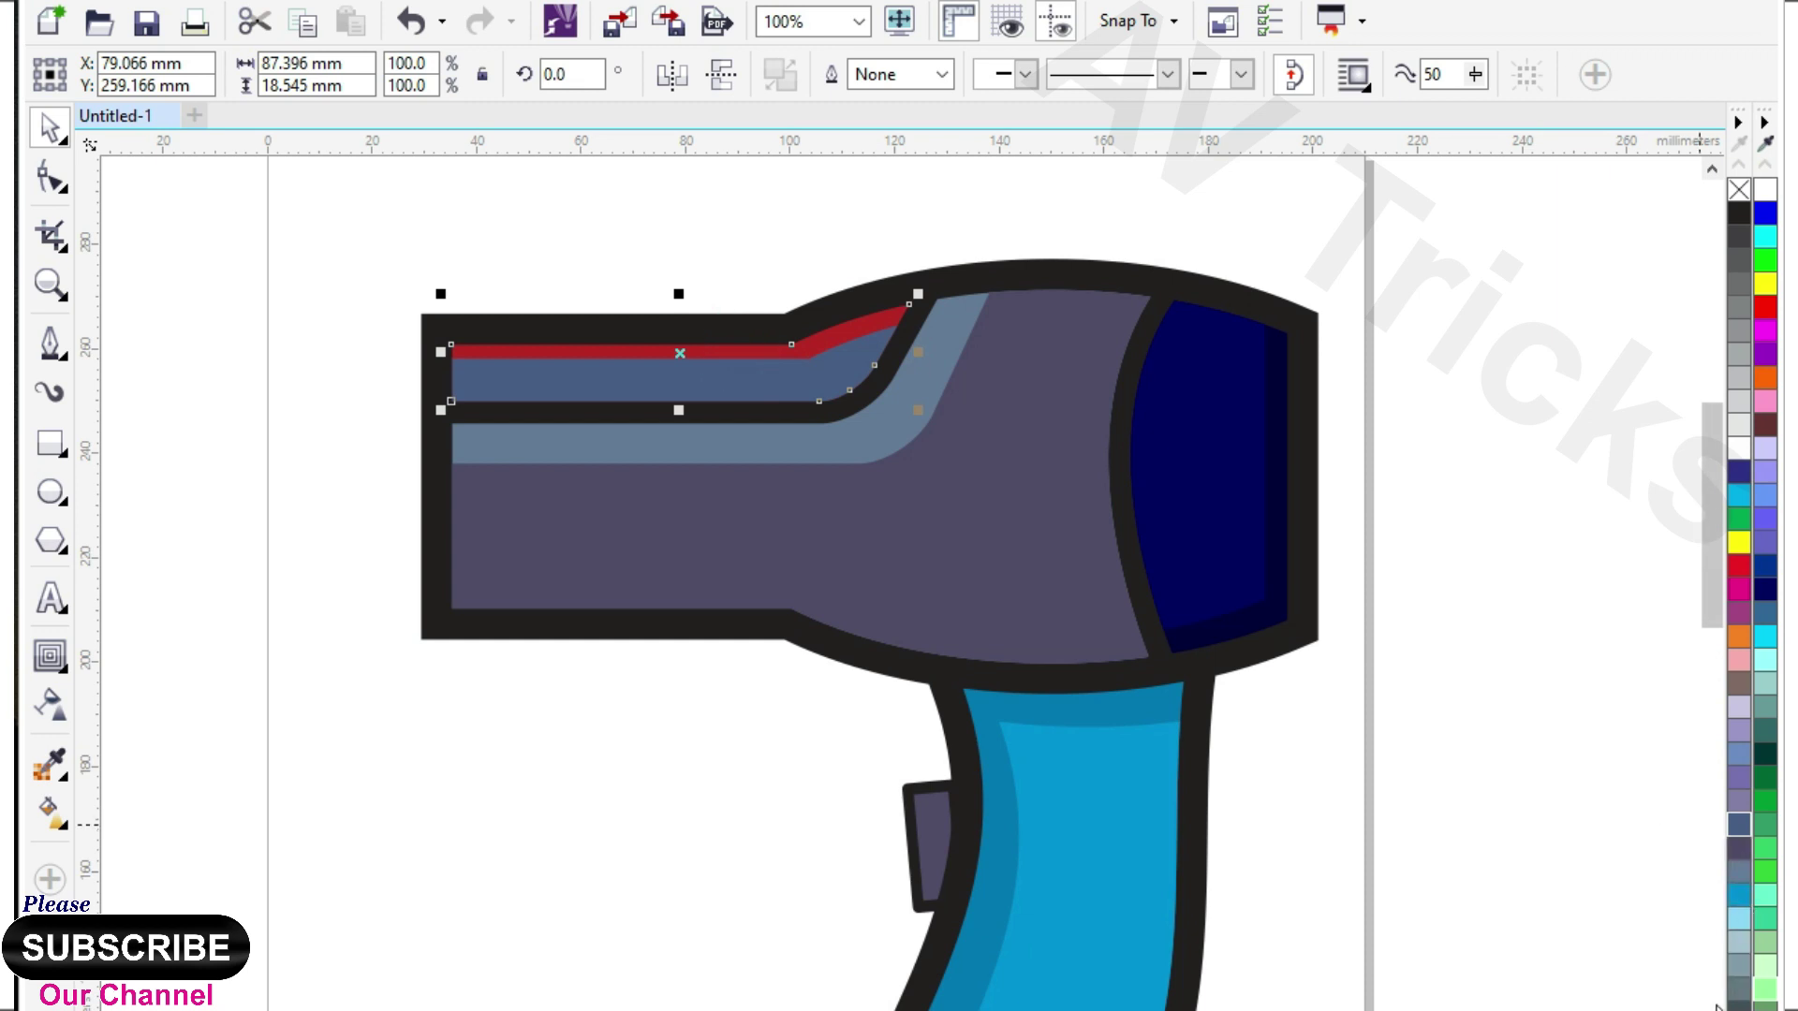
{"action": "left_click", "coordinate": [1739, 965]}
{"action": "left_click", "coordinate": [1424, 714]}
{"action": "scroll", "coordinate": [690, 393], "scroll_direction": "down", "scroll_amount": 1}
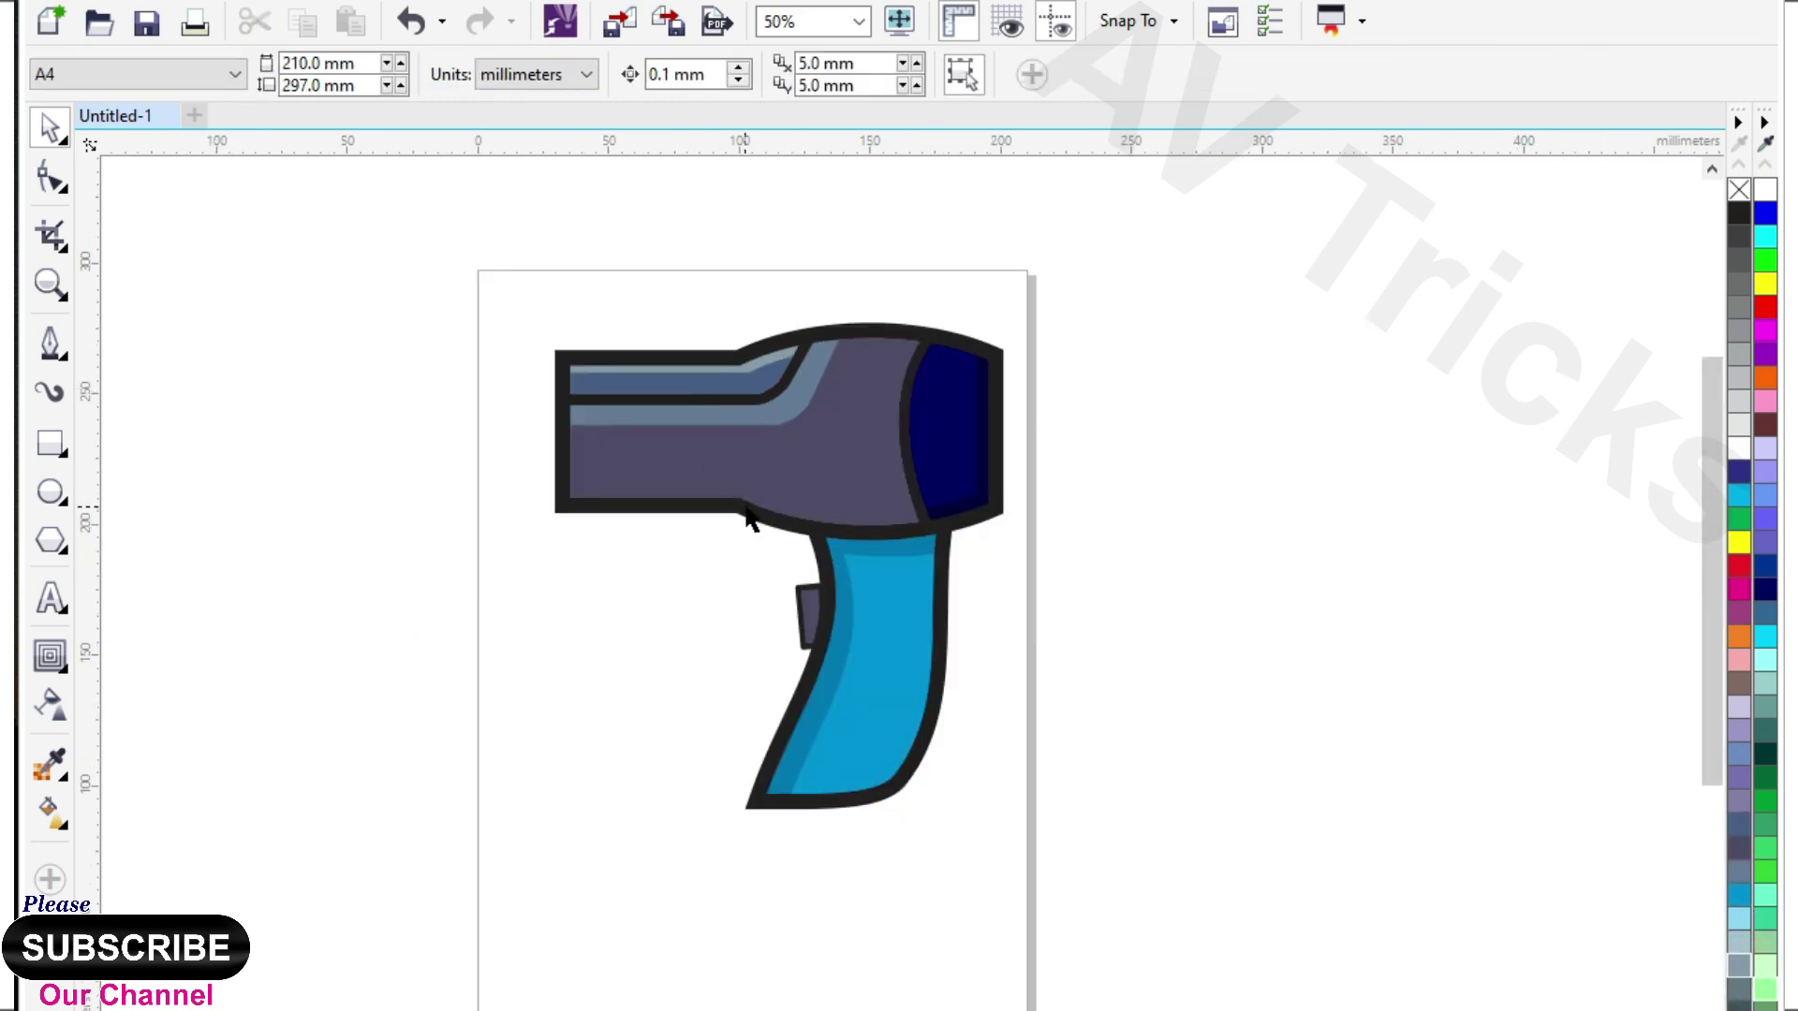
Fill the rear cap's inner shape with dark grey and its shaded border with a slightly lighter grey.
{"action": "scroll", "coordinate": [1007, 466], "scroll_direction": "up", "scroll_amount": 1}
{"action": "left_click", "coordinate": [959, 410]}
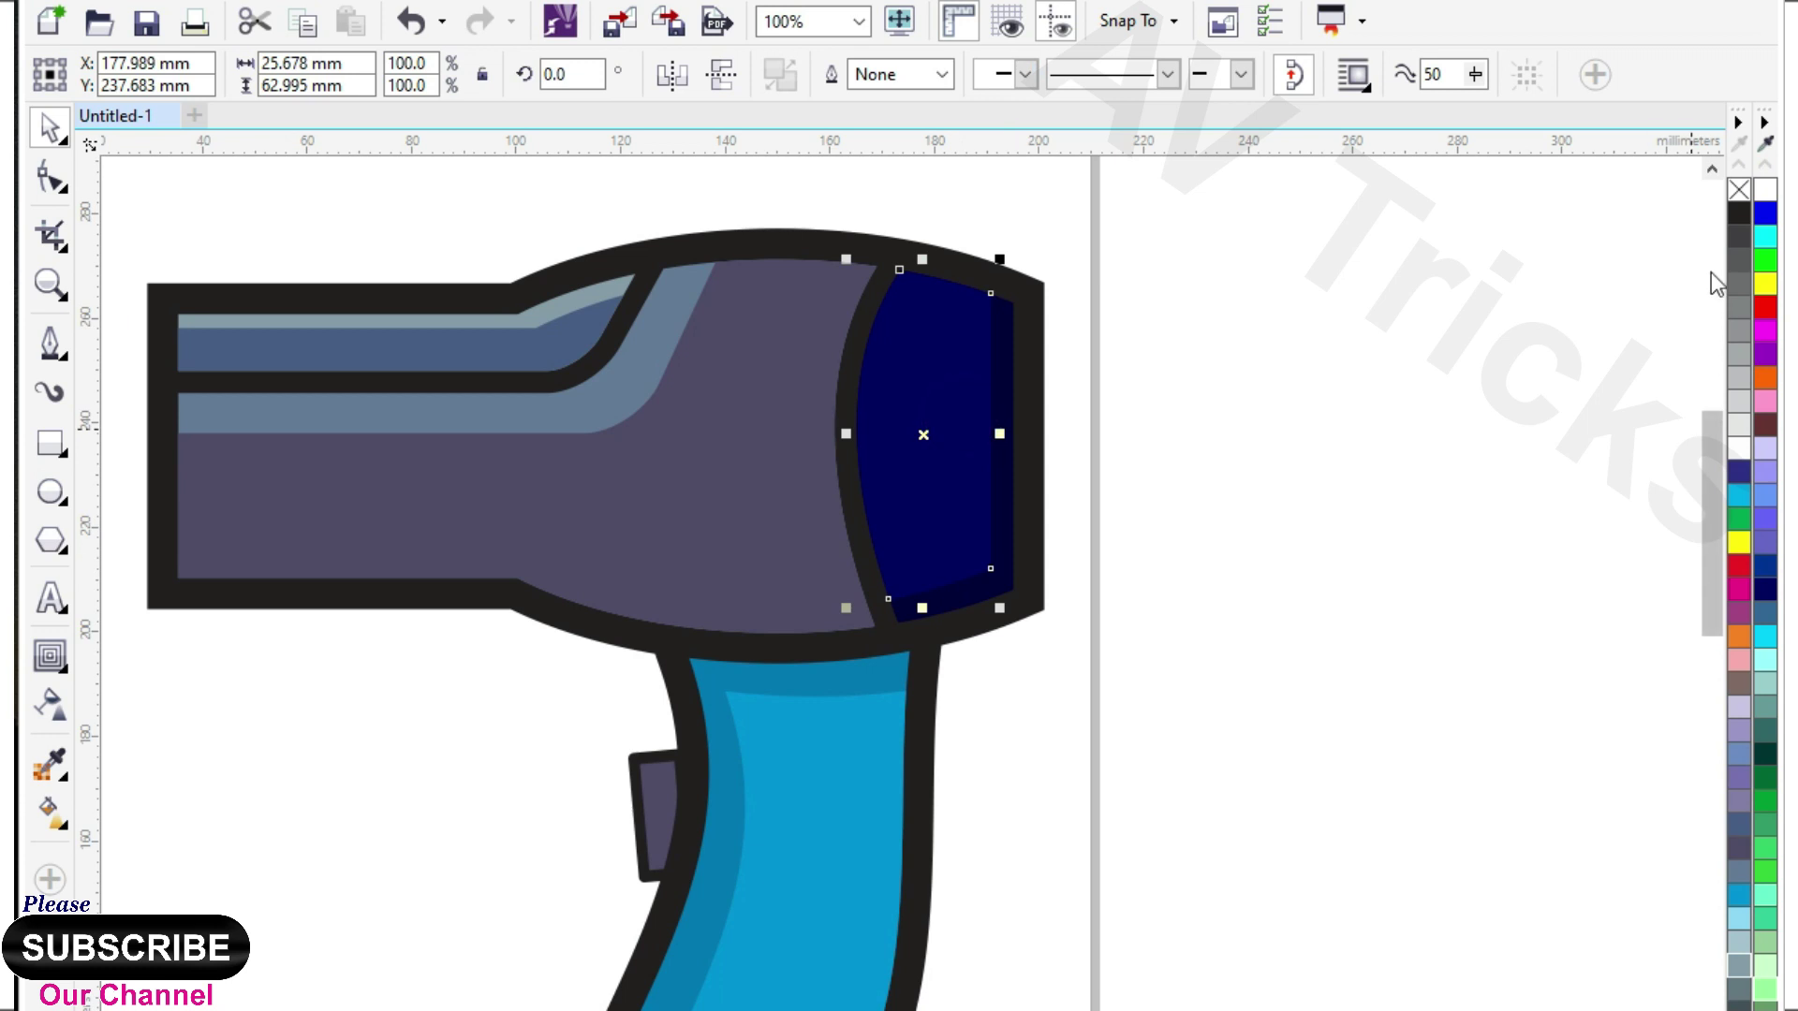
{"action": "left_click", "coordinate": [1739, 237]}
{"action": "left_click", "coordinate": [1003, 353]}
{"action": "left_click", "coordinate": [1739, 260]}
{"action": "left_click", "coordinate": [1402, 369]}
{"action": "scroll", "coordinate": [1171, 496], "scroll_direction": "down", "scroll_amount": 1}
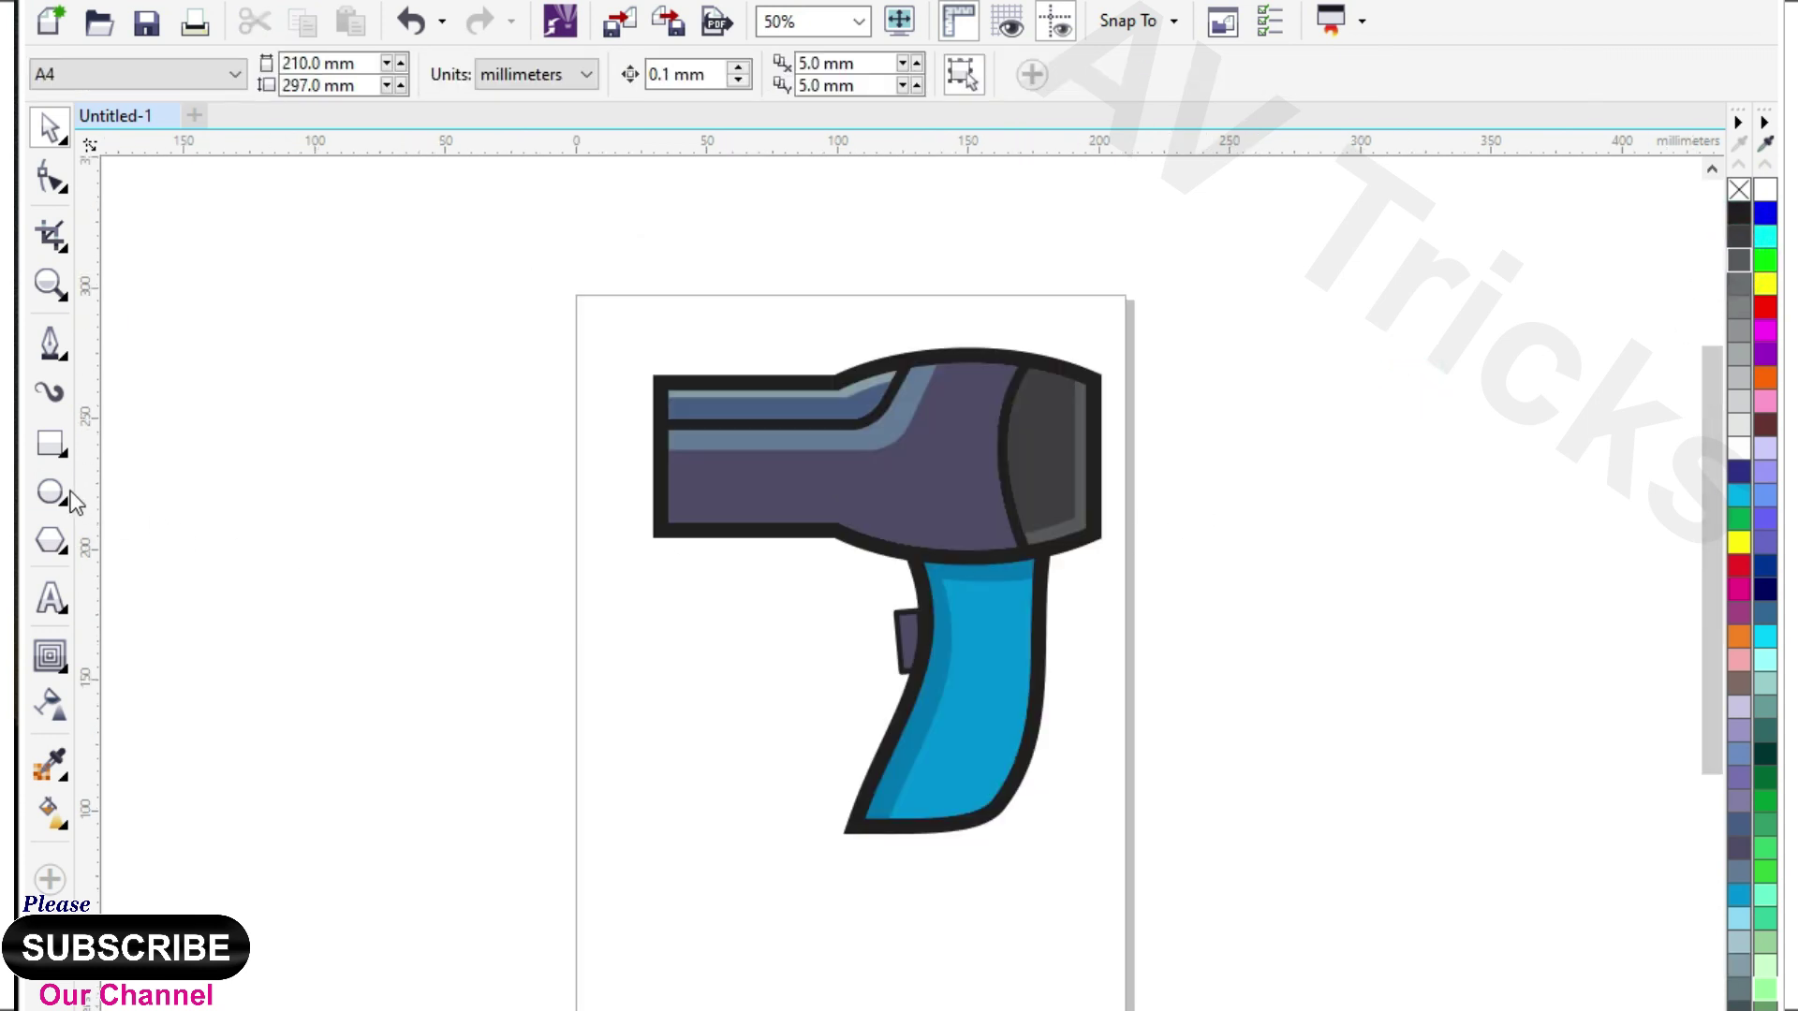
Draw a rectangle about 20 × 9 mm across the rear cap's outer edge and fully round its corners.
{"action": "left_click", "coordinate": [53, 444]}
{"action": "scroll", "coordinate": [1071, 413], "scroll_direction": "up", "scroll_amount": 2}
{"action": "left_click_drag", "start_coordinate": [1026, 372], "coordinate": [1233, 465]}
{"action": "key", "text": "F10"}
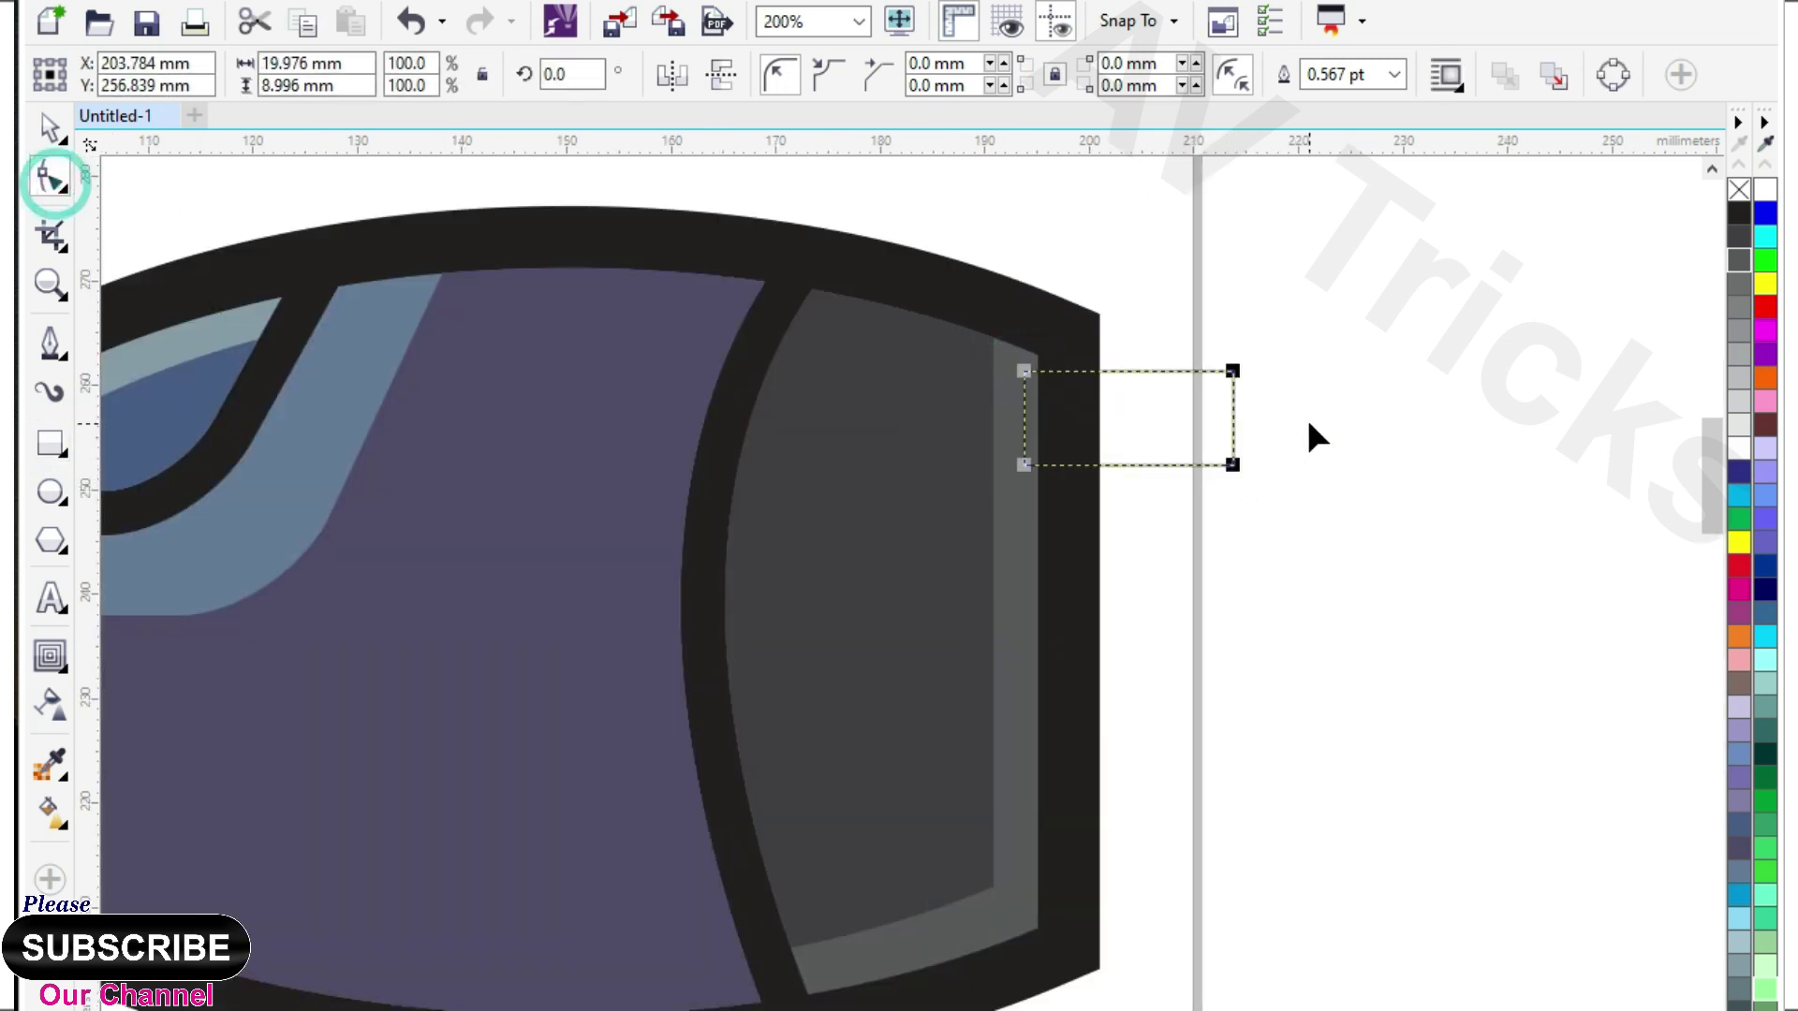
{"action": "left_click_drag", "start_coordinate": [1234, 372], "coordinate": [355, 222]}
{"action": "left_click", "coordinate": [61, 133]}
{"action": "left_click_drag", "start_coordinate": [1171, 396], "coordinate": [1107, 364]}
Duplicate the rounded bar downward into an evenly spaced column of five and centre the group vertically against the rear cap.
{"action": "left_click_drag", "start_coordinate": [1126, 377], "coordinate": [1127, 507]}
{"action": "right_click", "coordinate": [1126, 495]}
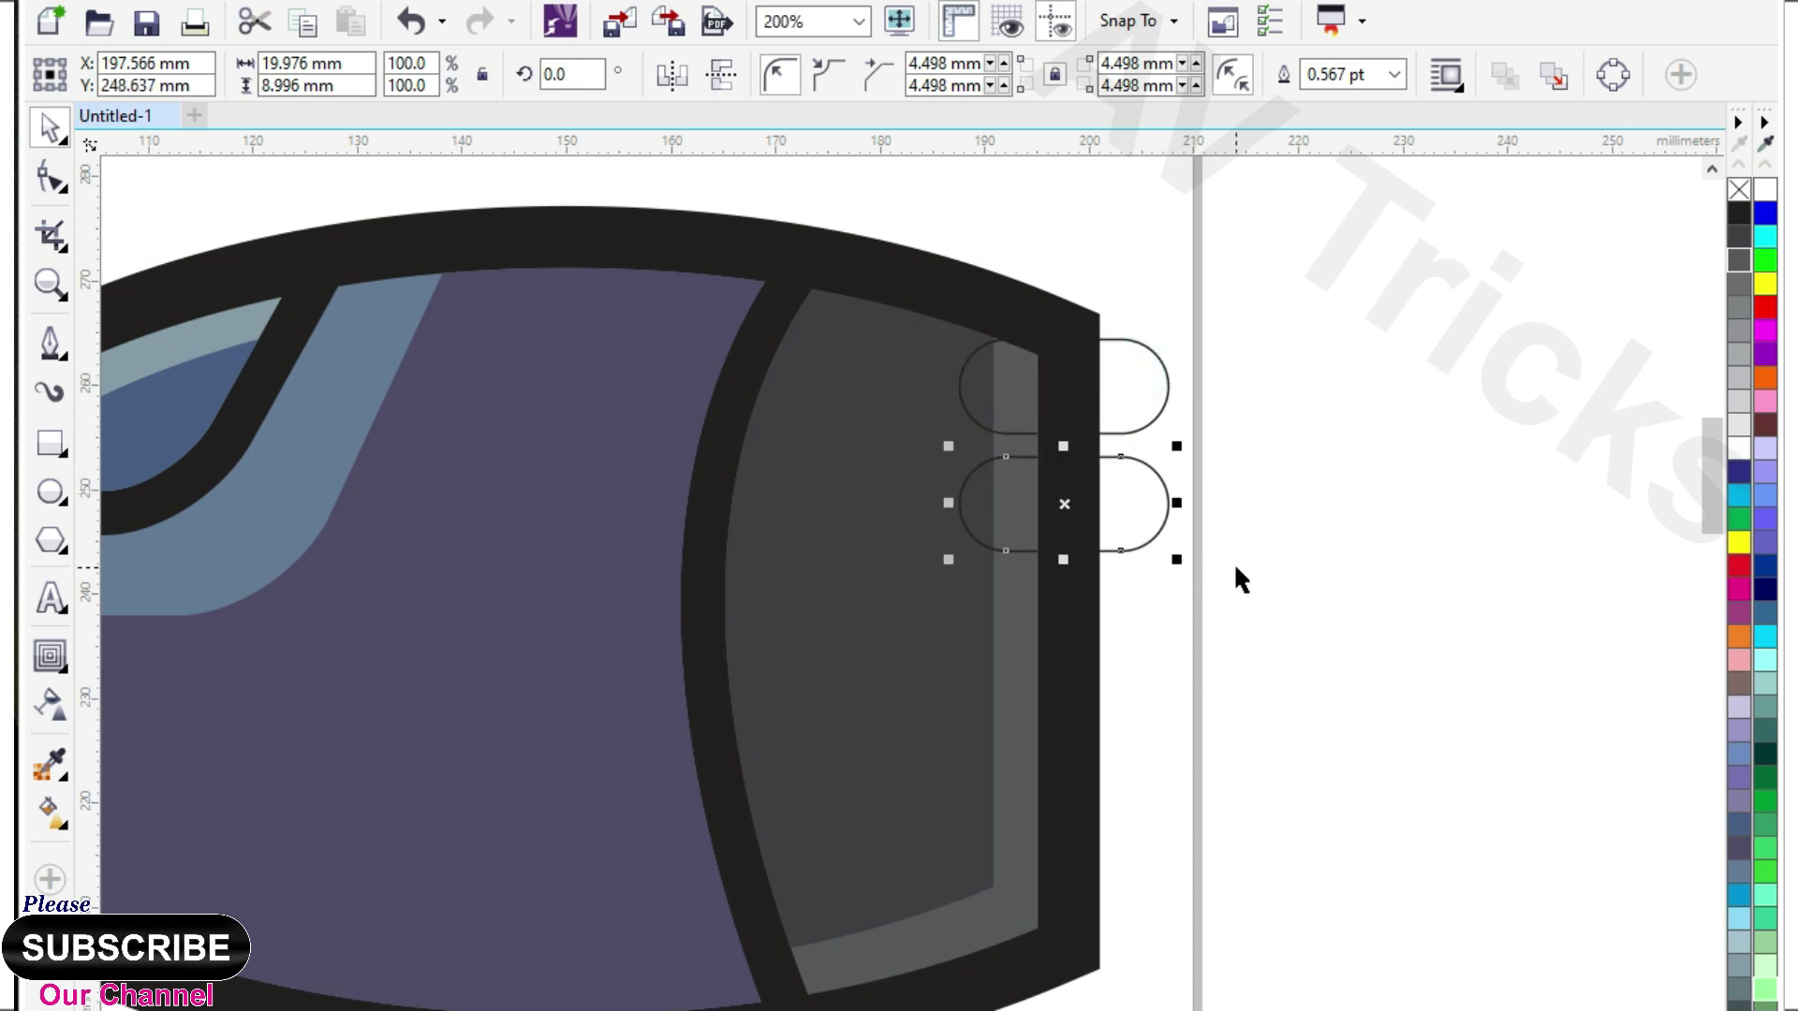
{"action": "key", "text": "ctrl+r"}
{"action": "key", "text": "ctrl+r"}
{"action": "key", "text": "ctrl+r"}
{"action": "left_click_drag", "start_coordinate": [1281, 290], "coordinate": [983, 862]}
{"action": "left_click_drag", "start_coordinate": [1143, 633], "coordinate": [1143, 647]}
Fill the five rounded bars with black and send them behind the hair dryer as protruding rear ridges.
{"action": "left_click", "coordinate": [1739, 214]}
{"action": "right_click", "coordinate": [1149, 410]}
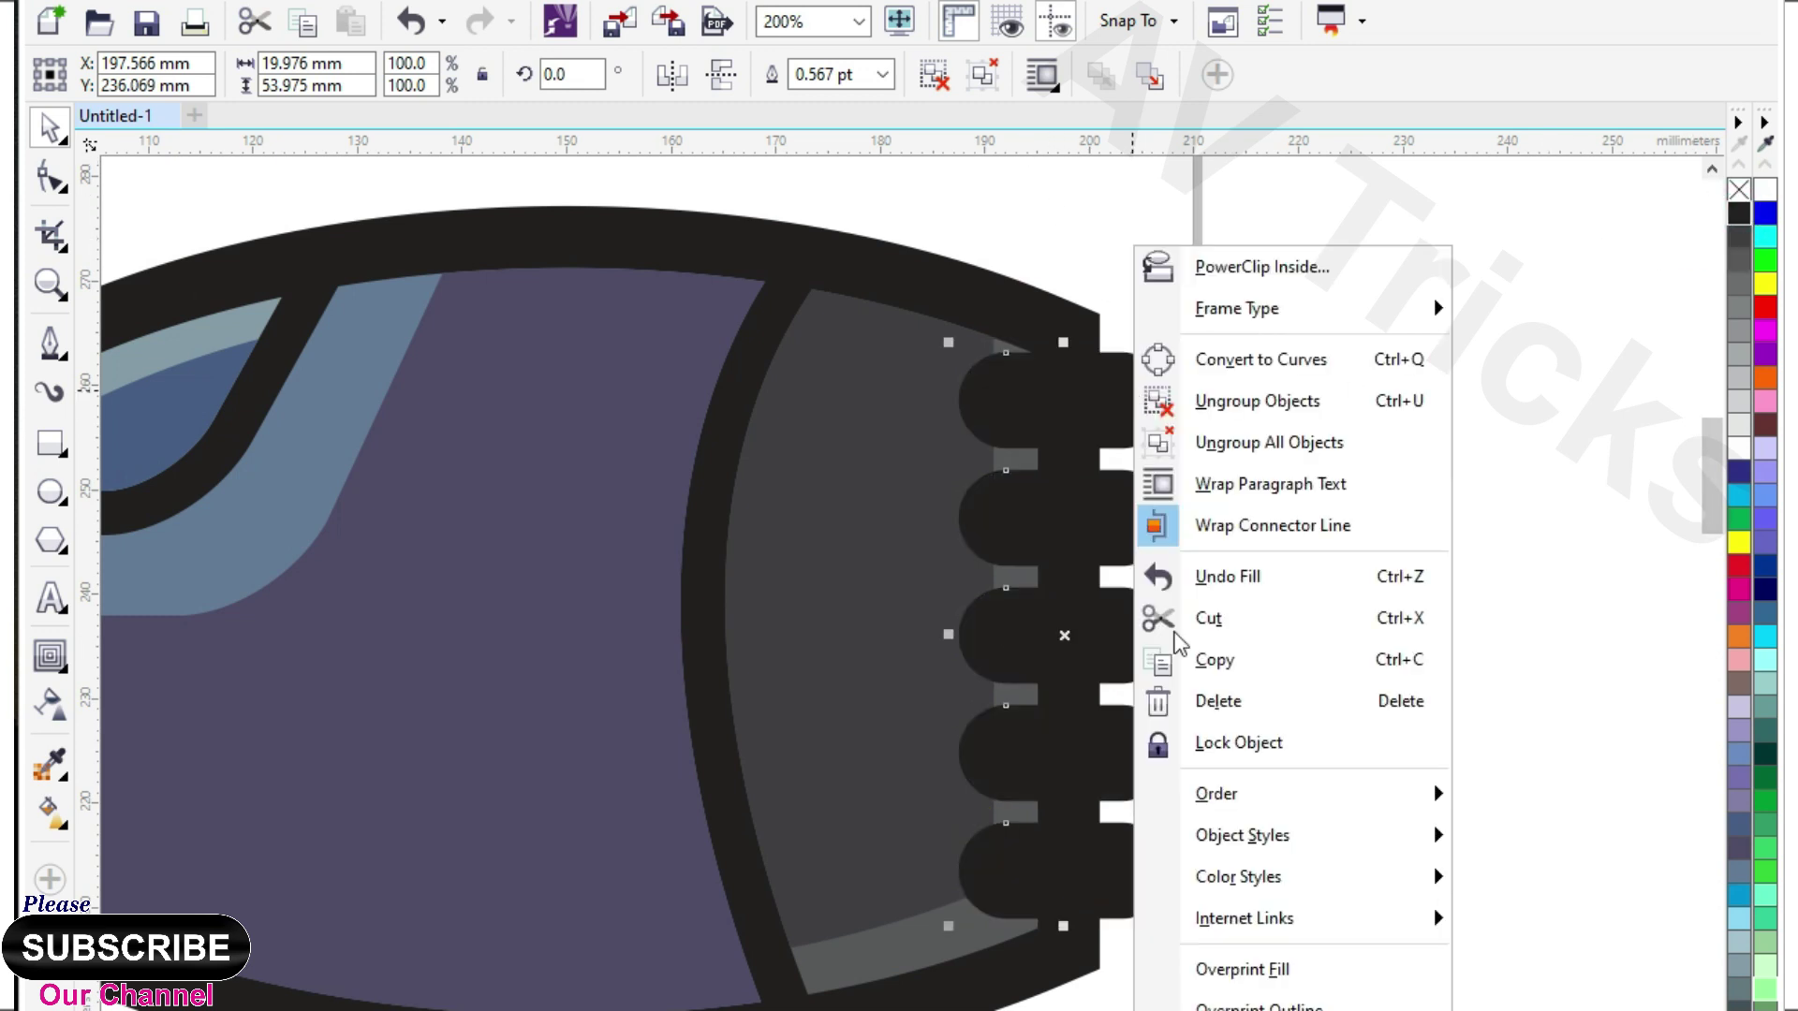
{"action": "mouse_move", "coordinate": [1214, 798]}
{"action": "left_click", "coordinate": [1571, 823]}
{"action": "left_click", "coordinate": [1457, 701]}
{"action": "scroll", "coordinate": [1125, 474], "scroll_direction": "down", "scroll_amount": 2}
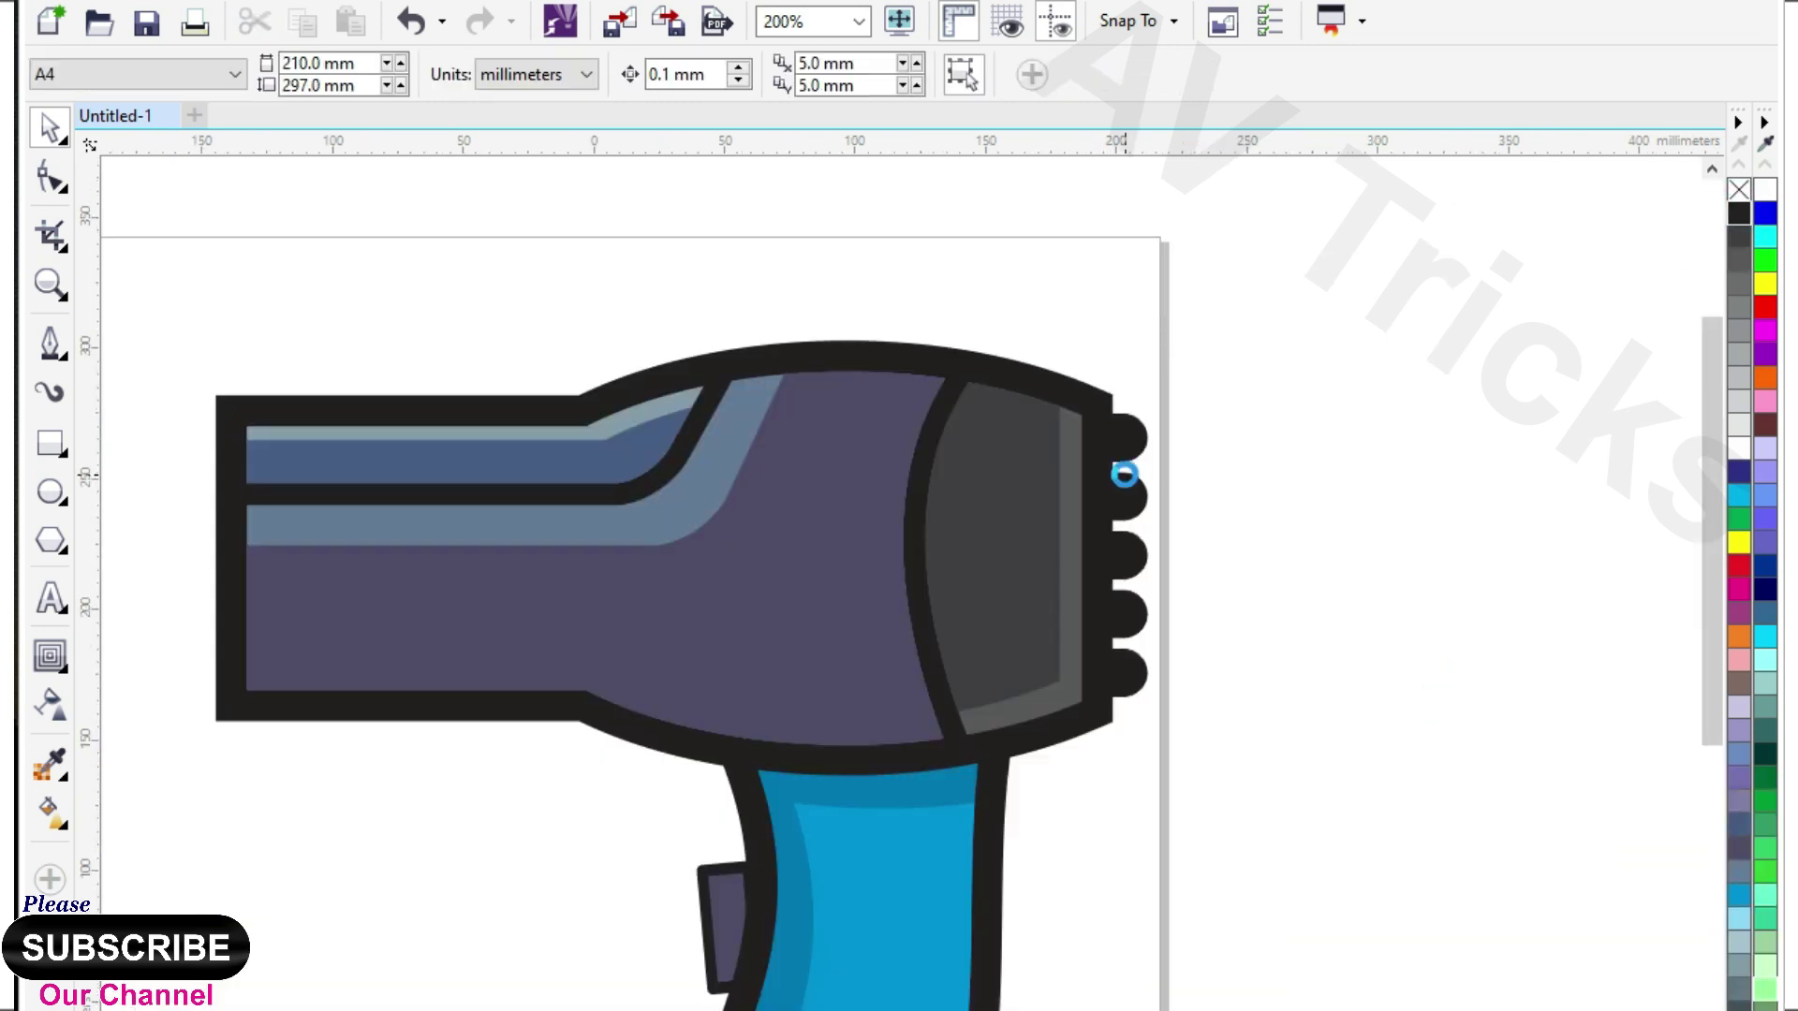
{"action": "left_click", "coordinate": [1215, 696]}
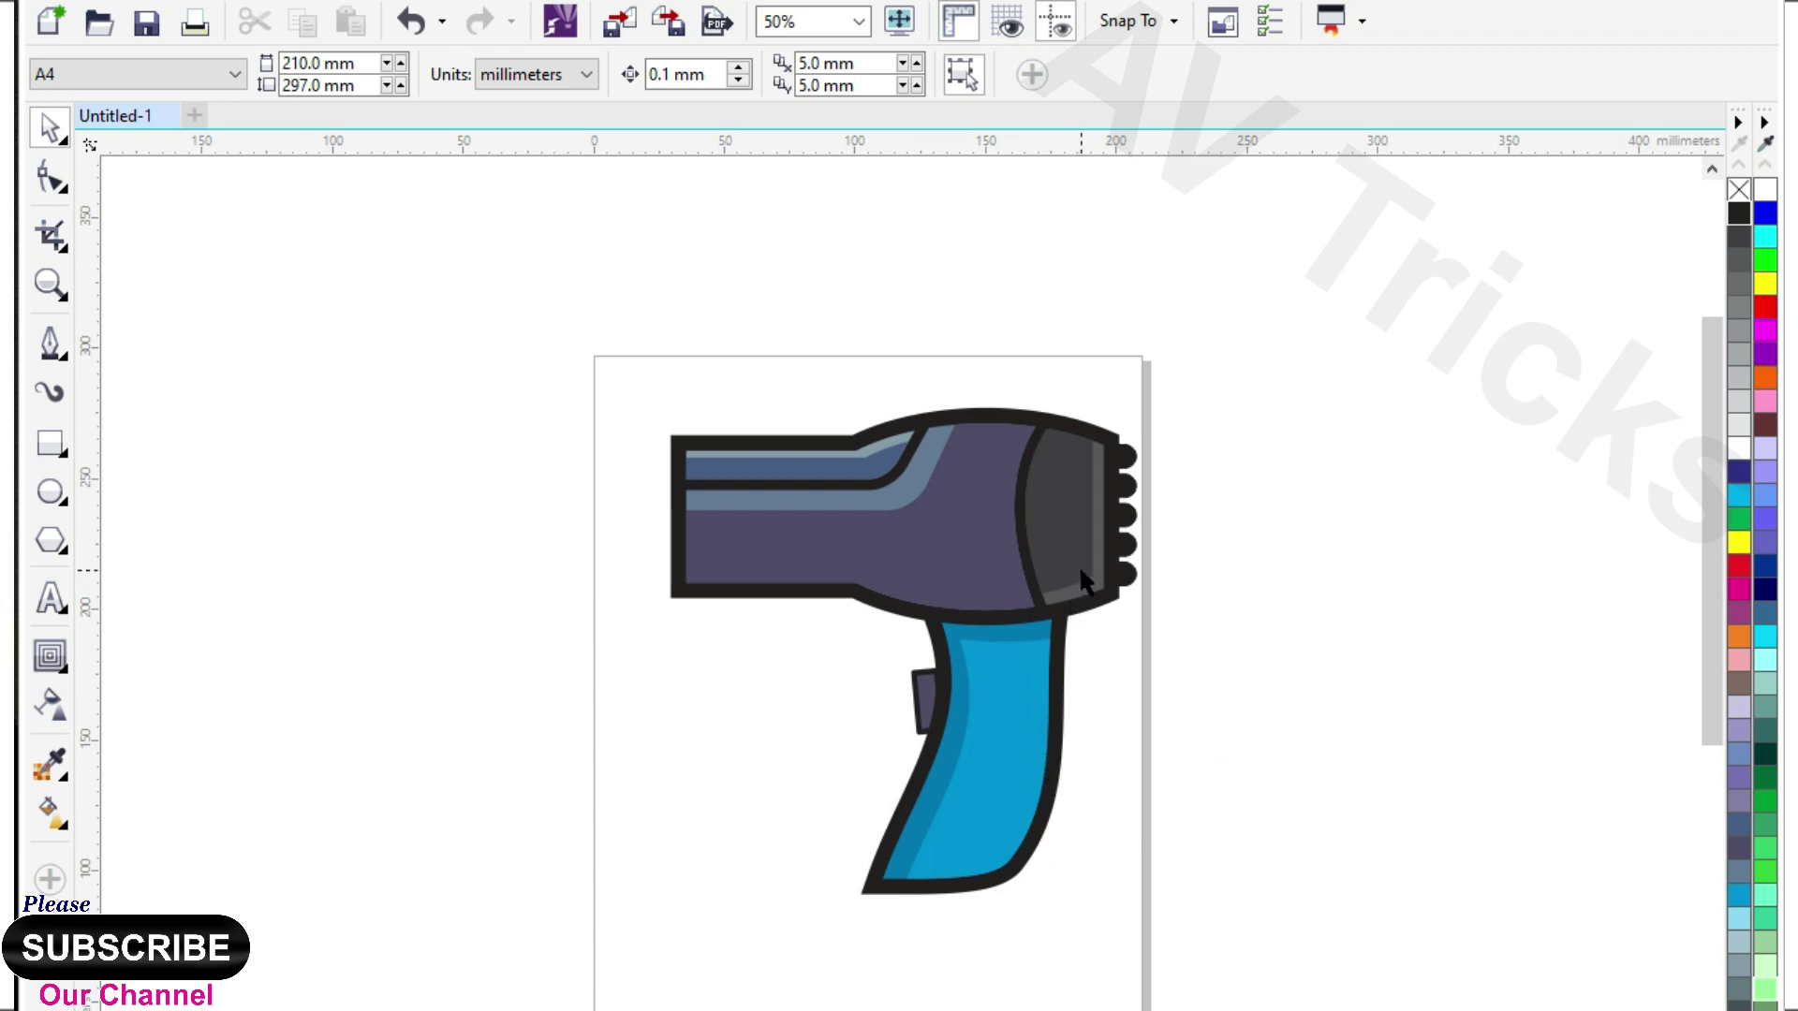
Draw an ellipse about 5.4 × 4.2 mm near the rear cap's upper edge and place an overlapping copy slightly offset.
{"action": "scroll", "coordinate": [1030, 454], "scroll_direction": "up", "scroll_amount": 1}
{"action": "left_click", "coordinate": [50, 492]}
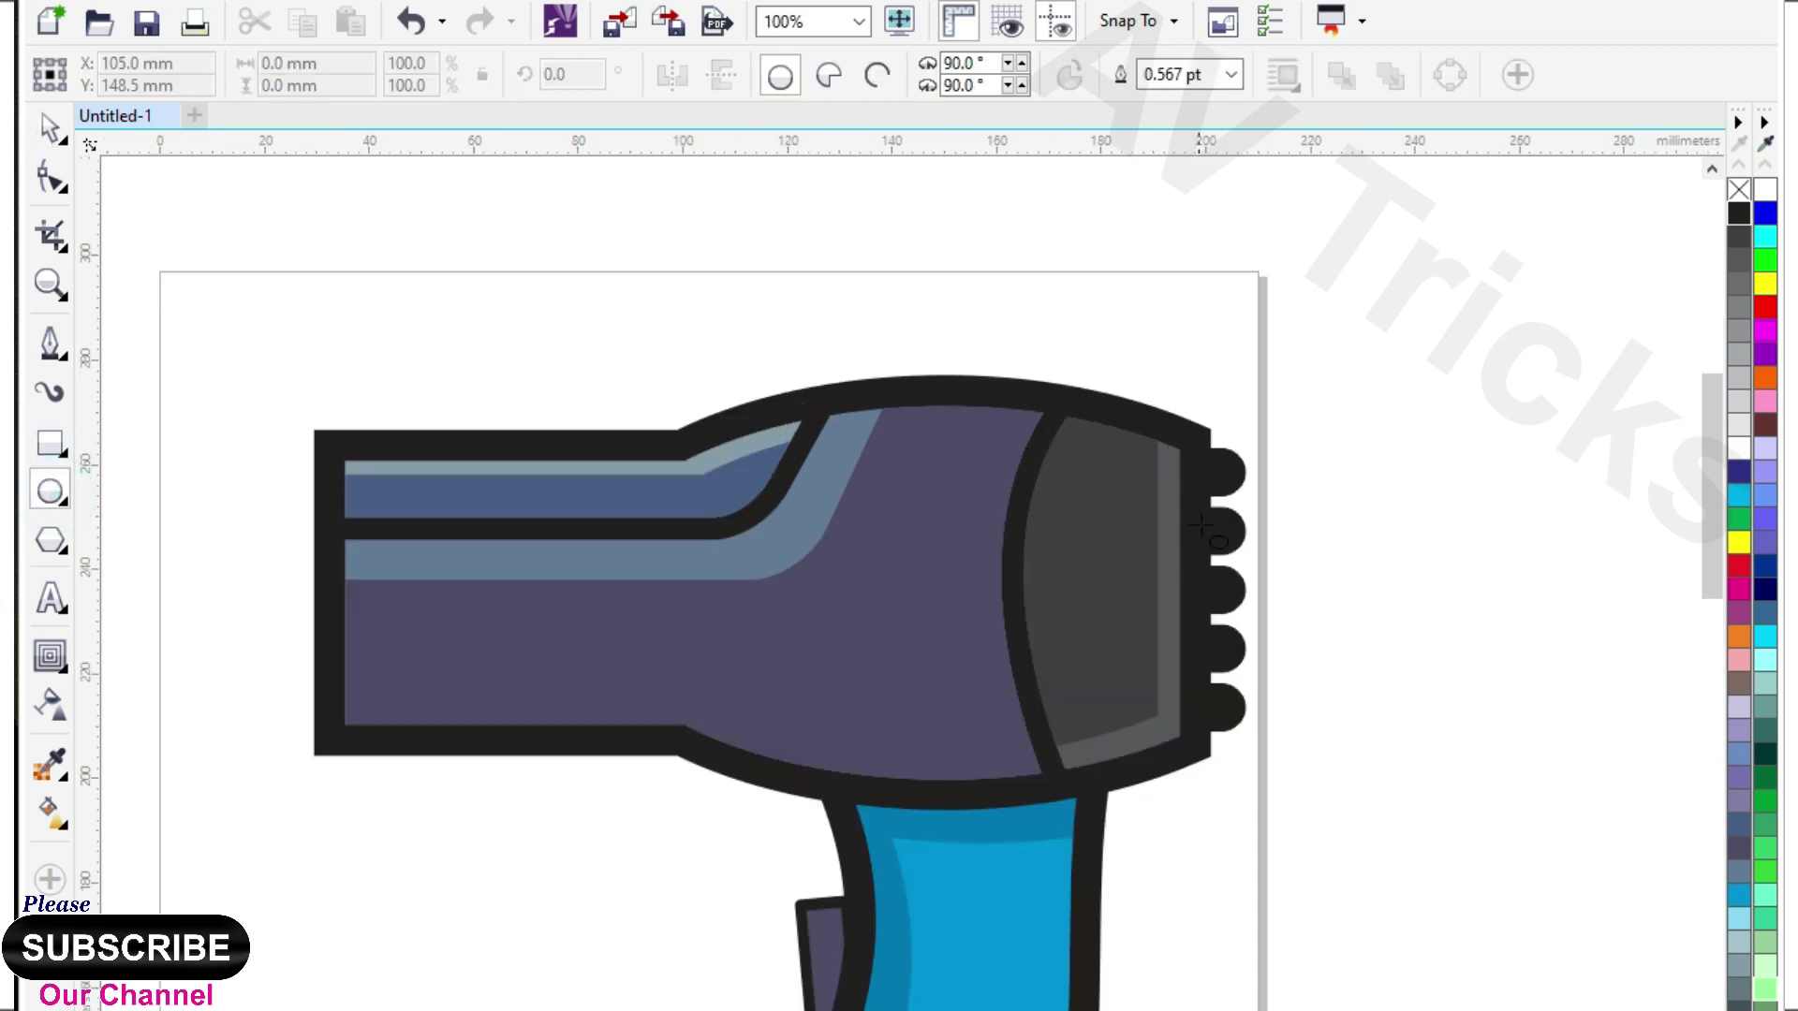
{"action": "scroll", "coordinate": [1133, 449], "scroll_direction": "up", "scroll_amount": 1}
{"action": "left_click_drag", "start_coordinate": [1008, 421], "coordinate": [1058, 541]}
{"action": "left_click", "coordinate": [45, 126]}
{"action": "scroll", "coordinate": [1063, 494], "scroll_direction": "up", "scroll_amount": 2}
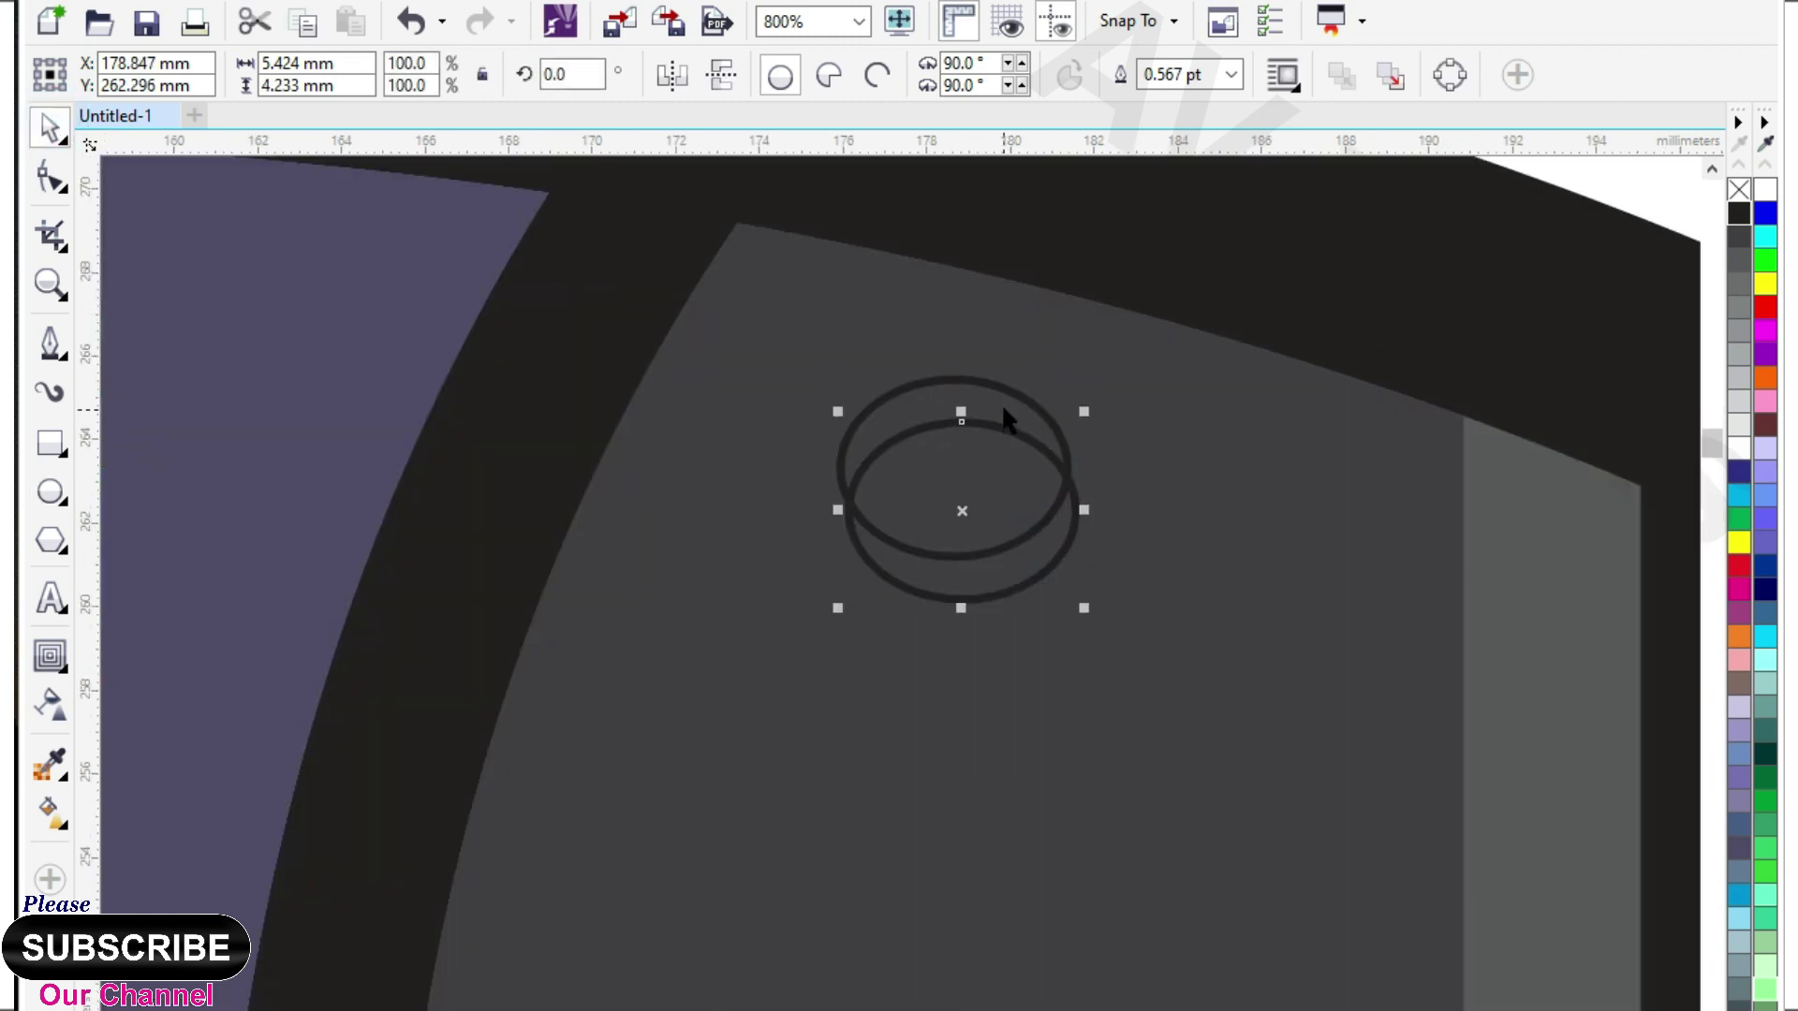
Fill the upper ellipse on the rear cap with magenta and scale both overlapping ellipses down.
{"action": "left_click", "coordinate": [1002, 401]}
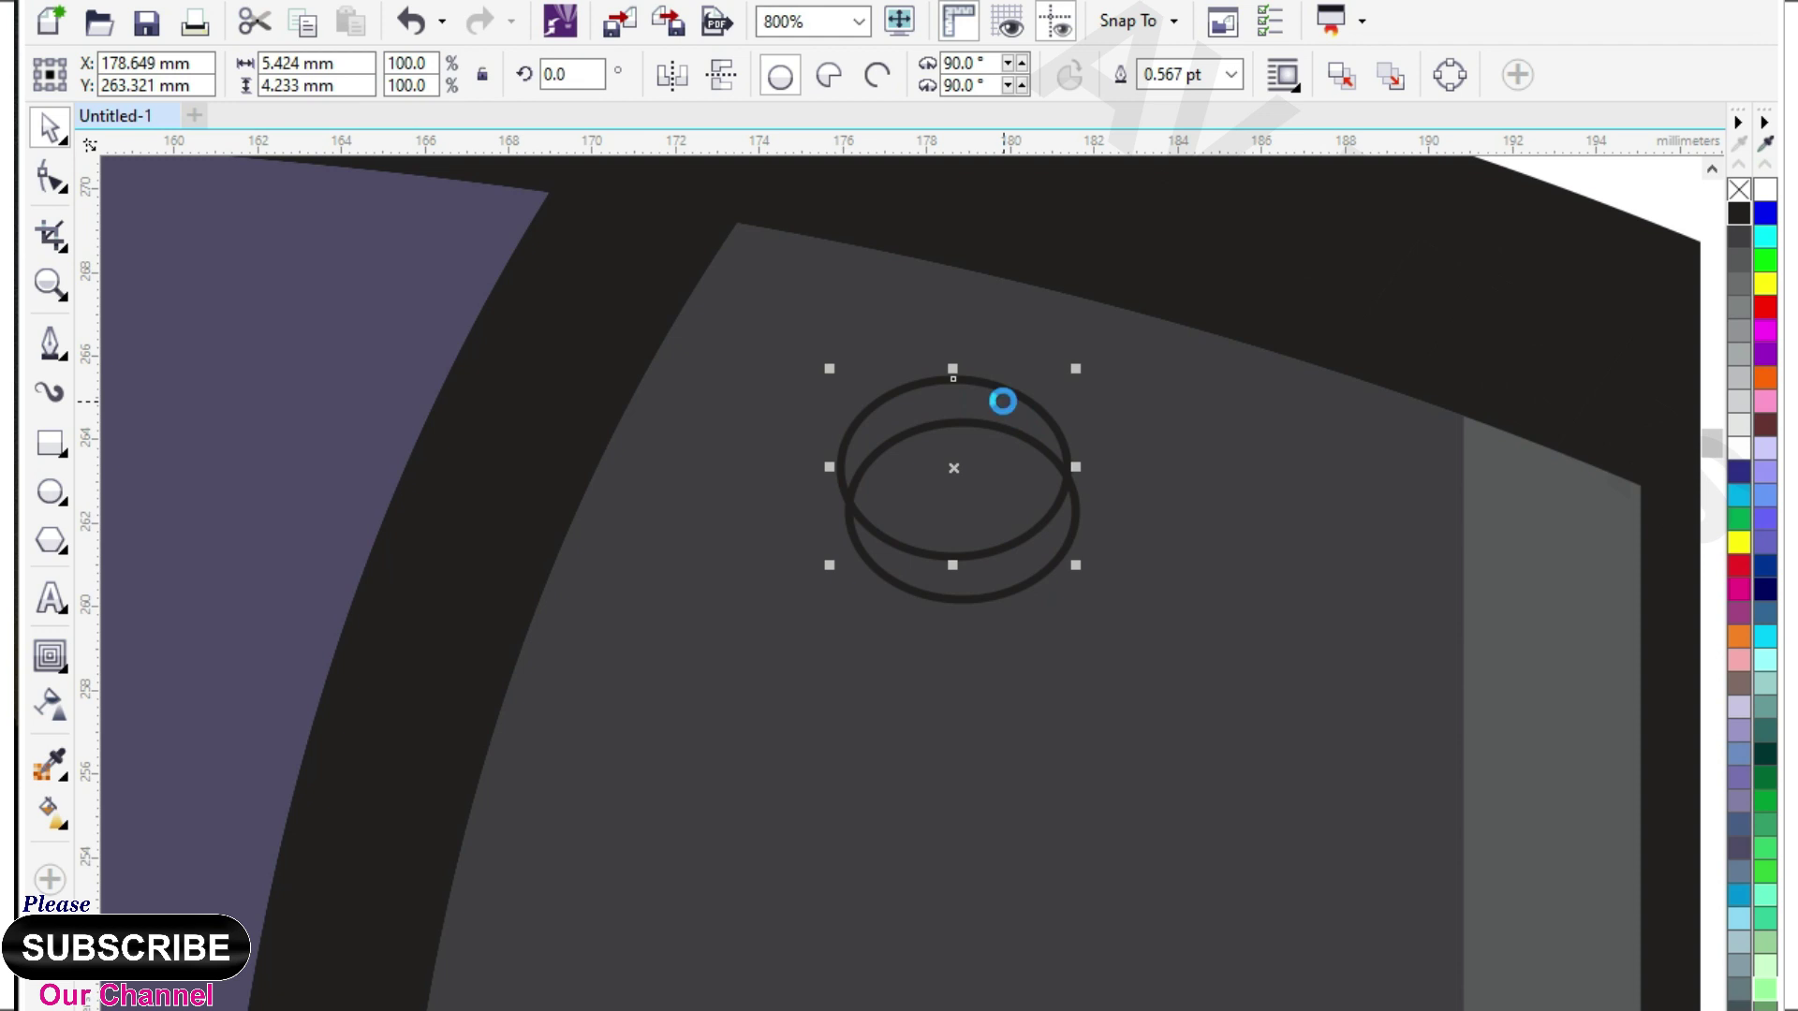
{"action": "key", "text": "ctrl+c"}
{"action": "key", "text": "ctrl+v"}
{"action": "left_click", "coordinate": [1737, 592]}
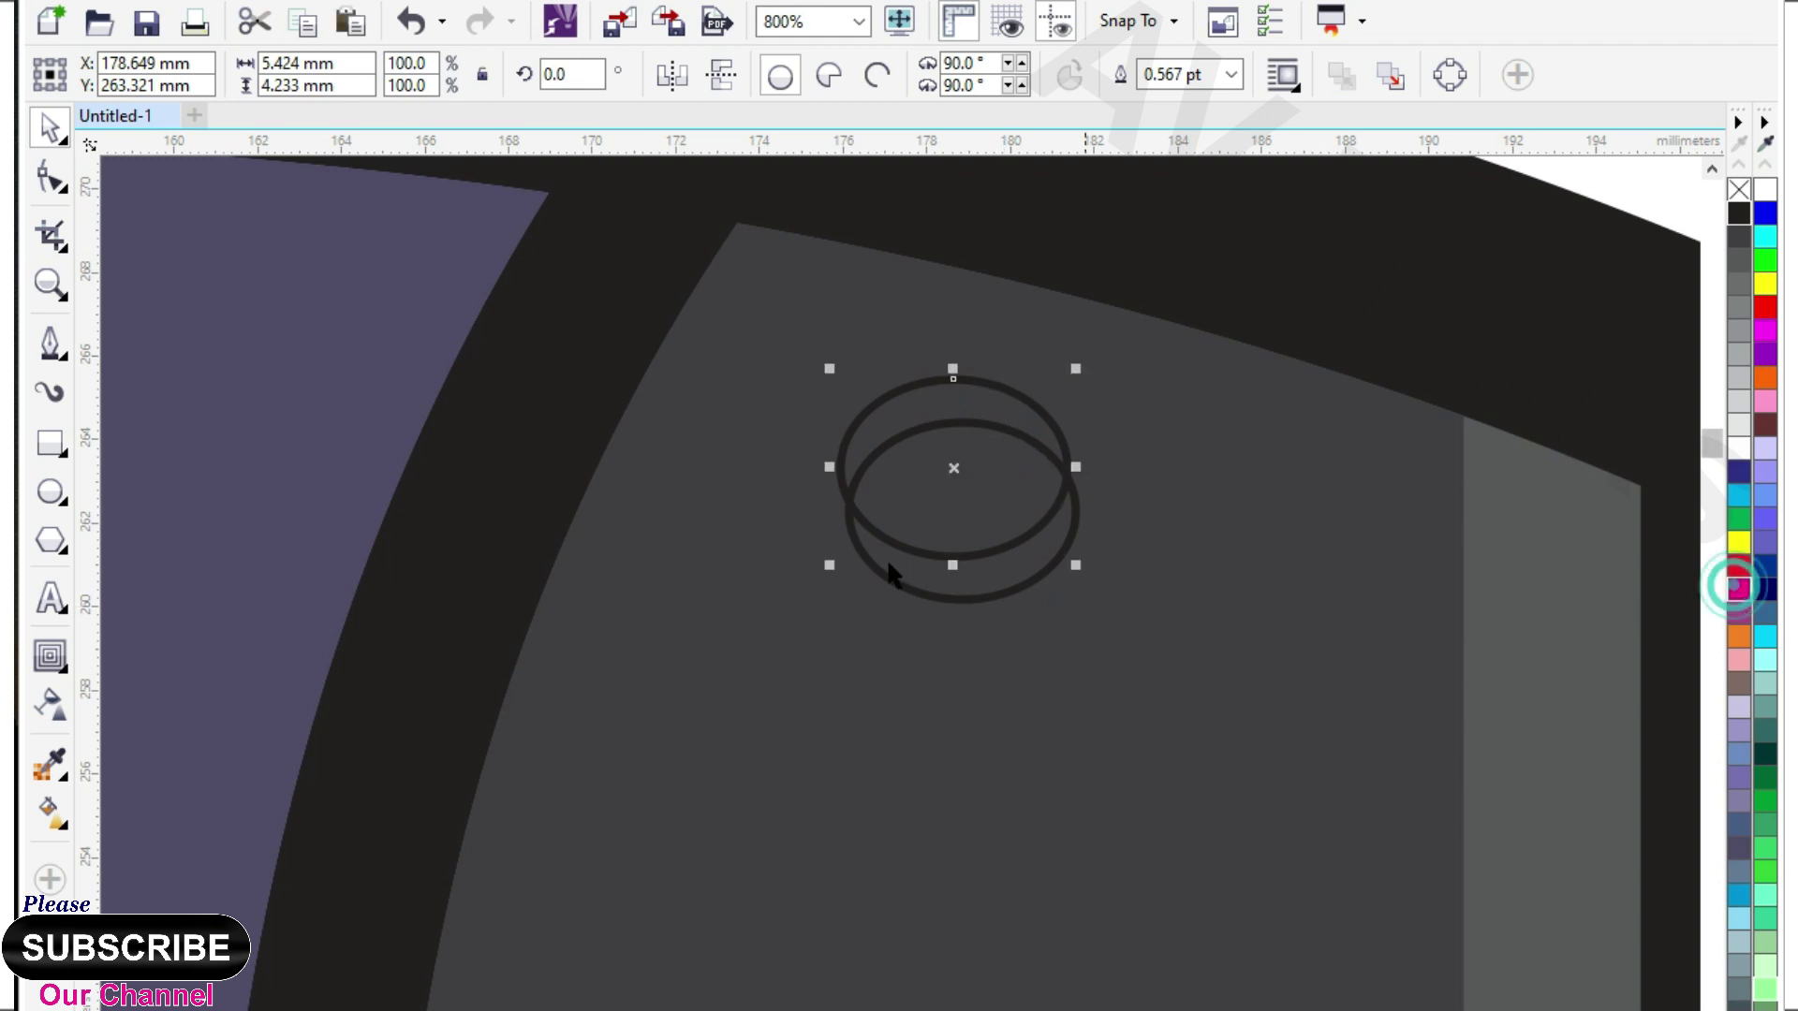
{"action": "scroll", "coordinate": [870, 558], "scroll_direction": "down", "scroll_amount": 1}
{"action": "left_click", "coordinate": [789, 255]}
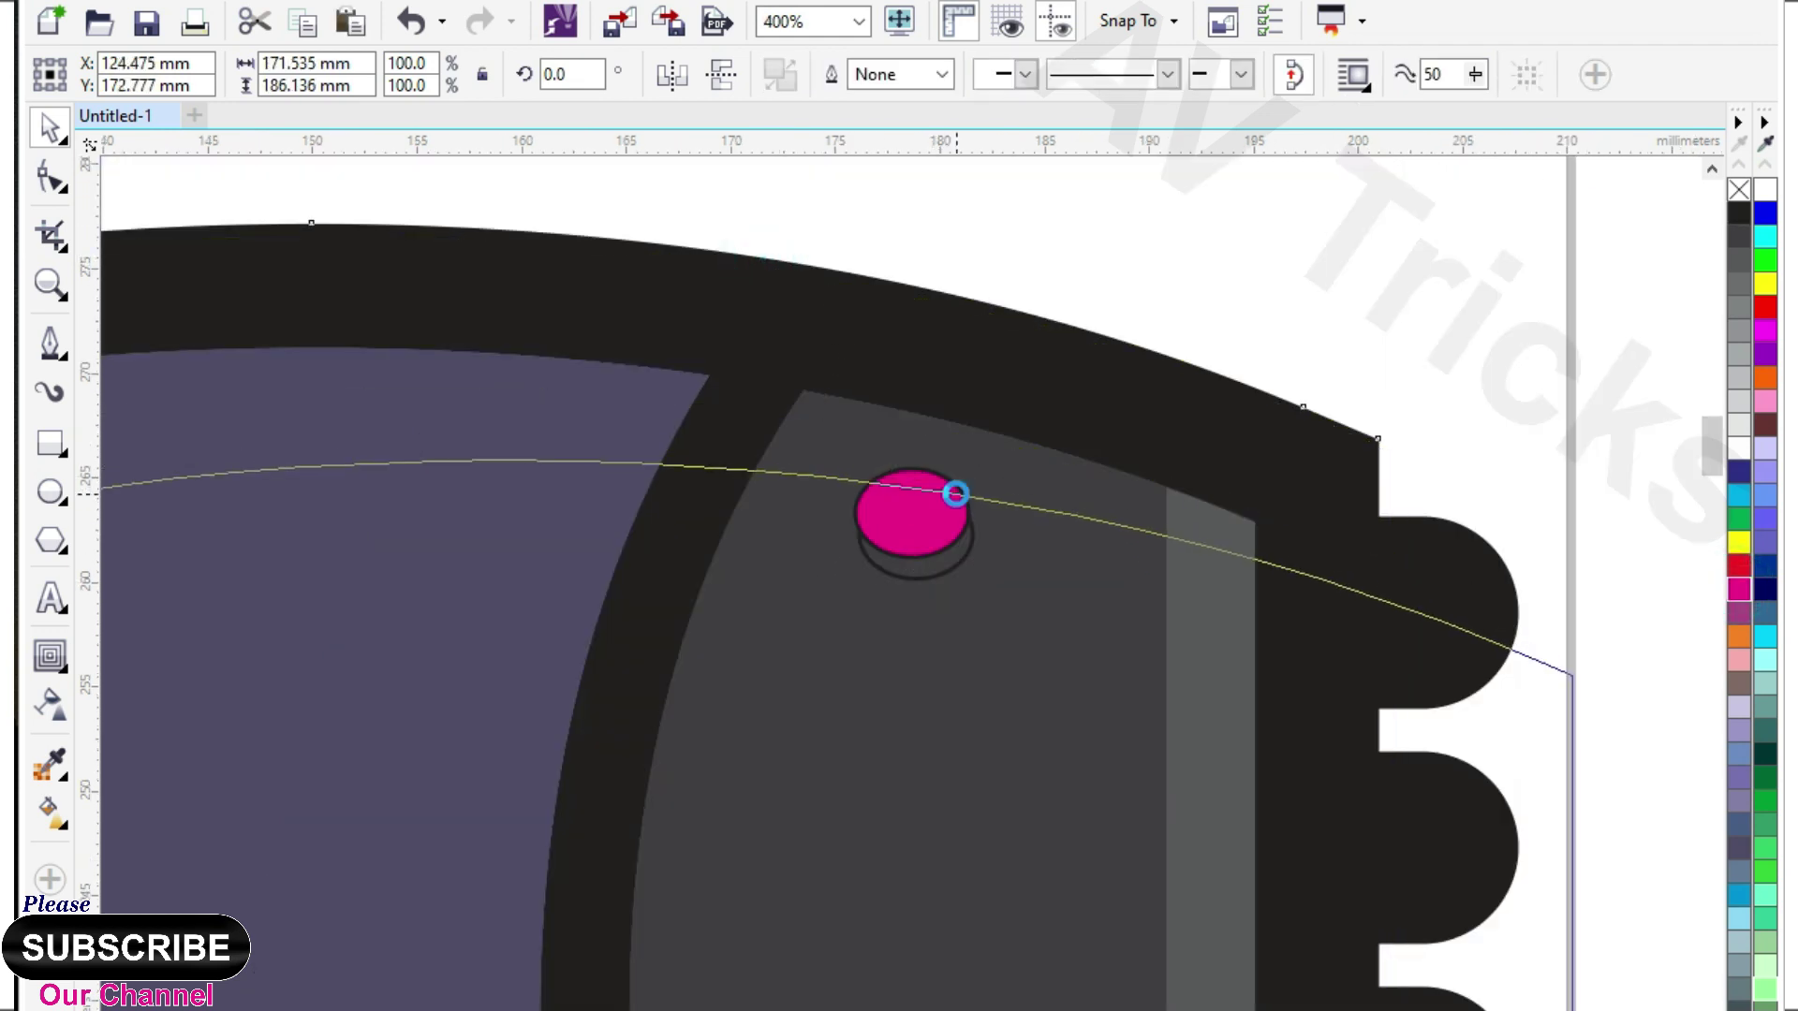
{"action": "left_click", "coordinate": [913, 513]}
{"action": "left_click_drag", "start_coordinate": [985, 587], "coordinate": [937, 547]}
{"action": "left_click", "coordinate": [1020, 292]}
Shift the rear ellipse up and to the right behind the magenta one and fill it with black as a shadow.
{"action": "scroll", "coordinate": [894, 514], "scroll_direction": "up", "scroll_amount": 2}
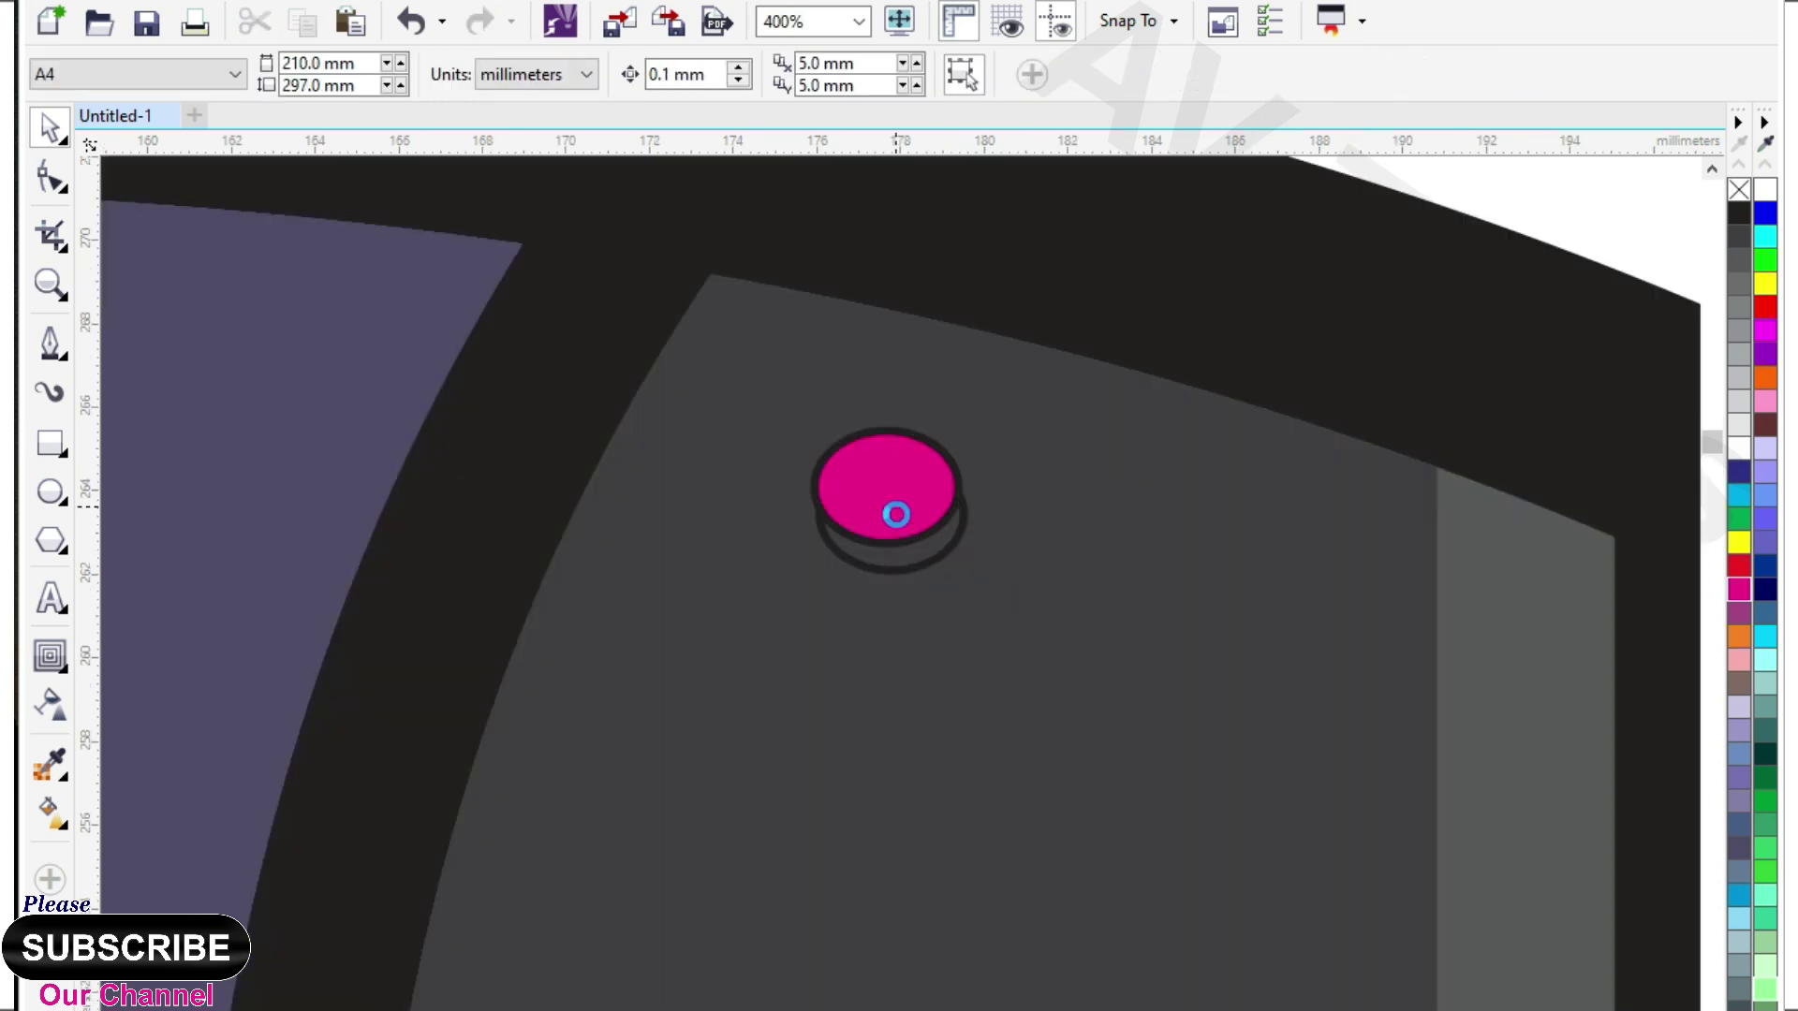
{"action": "left_click", "coordinate": [913, 538]}
{"action": "left_click_drag", "start_coordinate": [972, 587], "coordinate": [995, 512]}
{"action": "left_click", "coordinate": [1739, 214]}
{"action": "scroll", "coordinate": [799, 461], "scroll_direction": "down", "scroll_amount": 2}
{"action": "left_click", "coordinate": [1265, 191]}
Shrink the magenta dot and its shadow to about 3.1 × 2.4 mm and duplicate them into a row of three.
{"action": "left_click_drag", "start_coordinate": [1198, 221], "coordinate": [693, 535]}
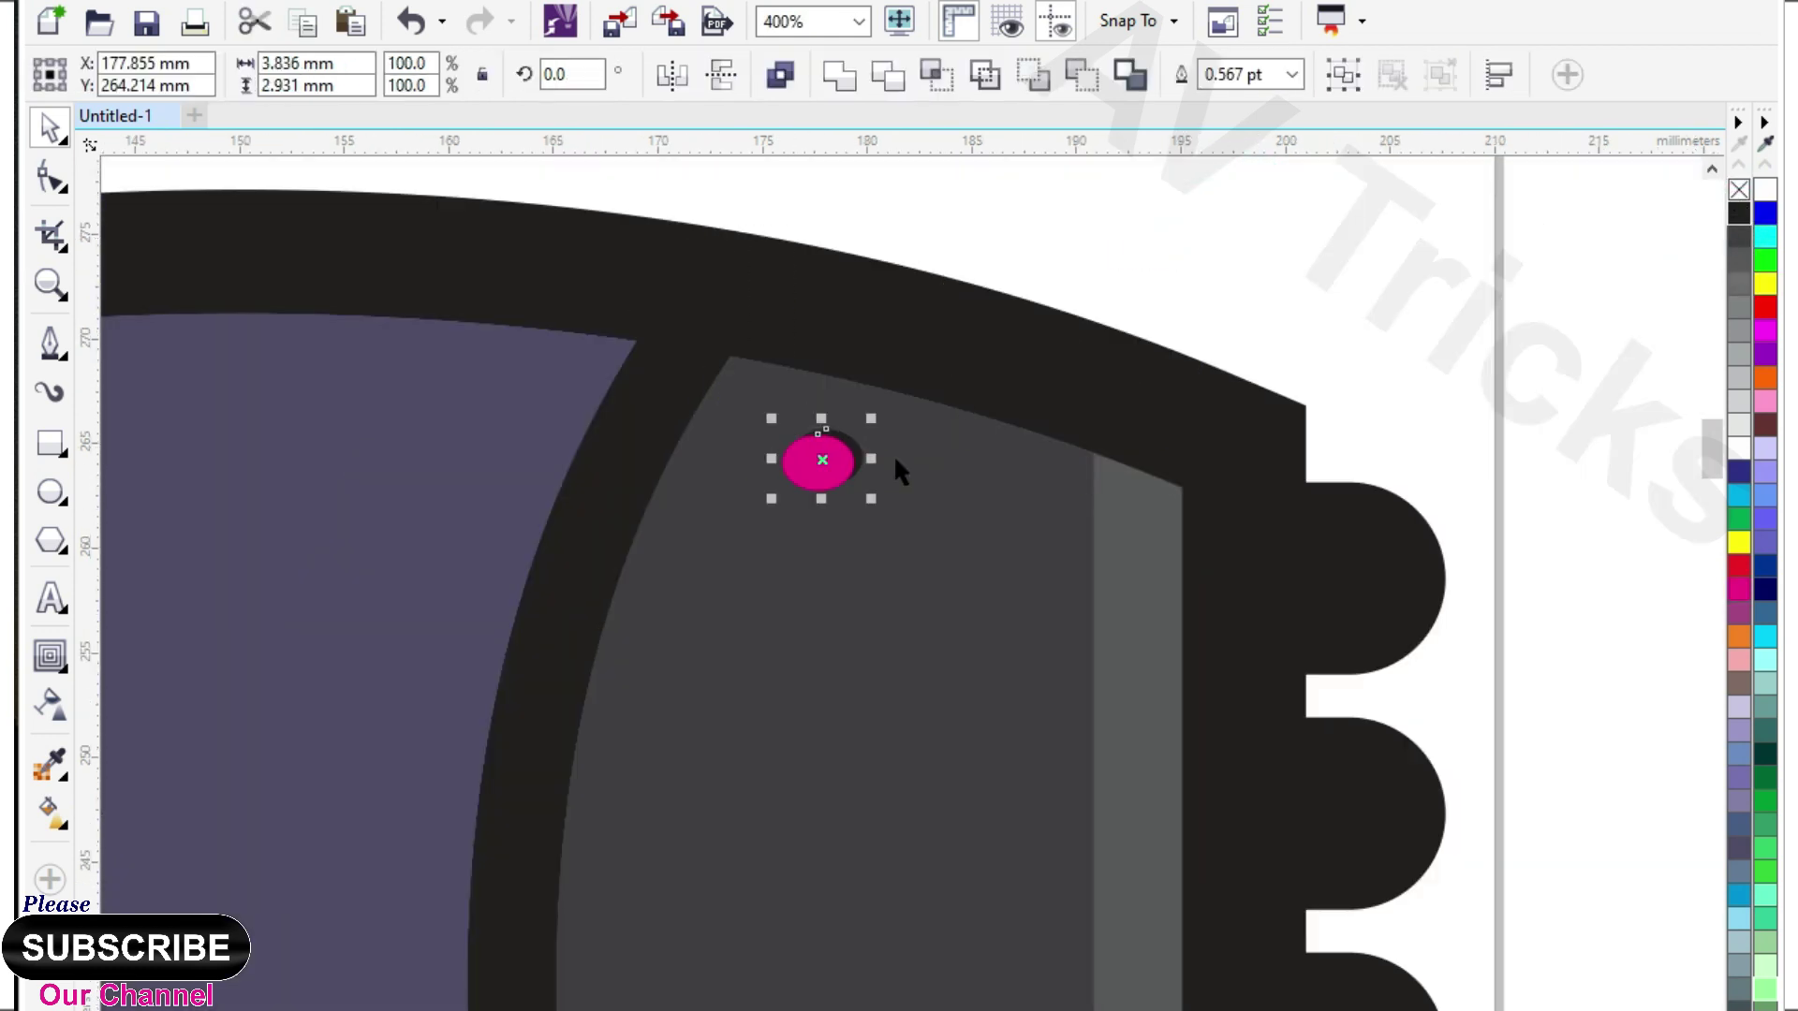
{"action": "left_click_drag", "start_coordinate": [873, 504], "coordinate": [937, 483]}
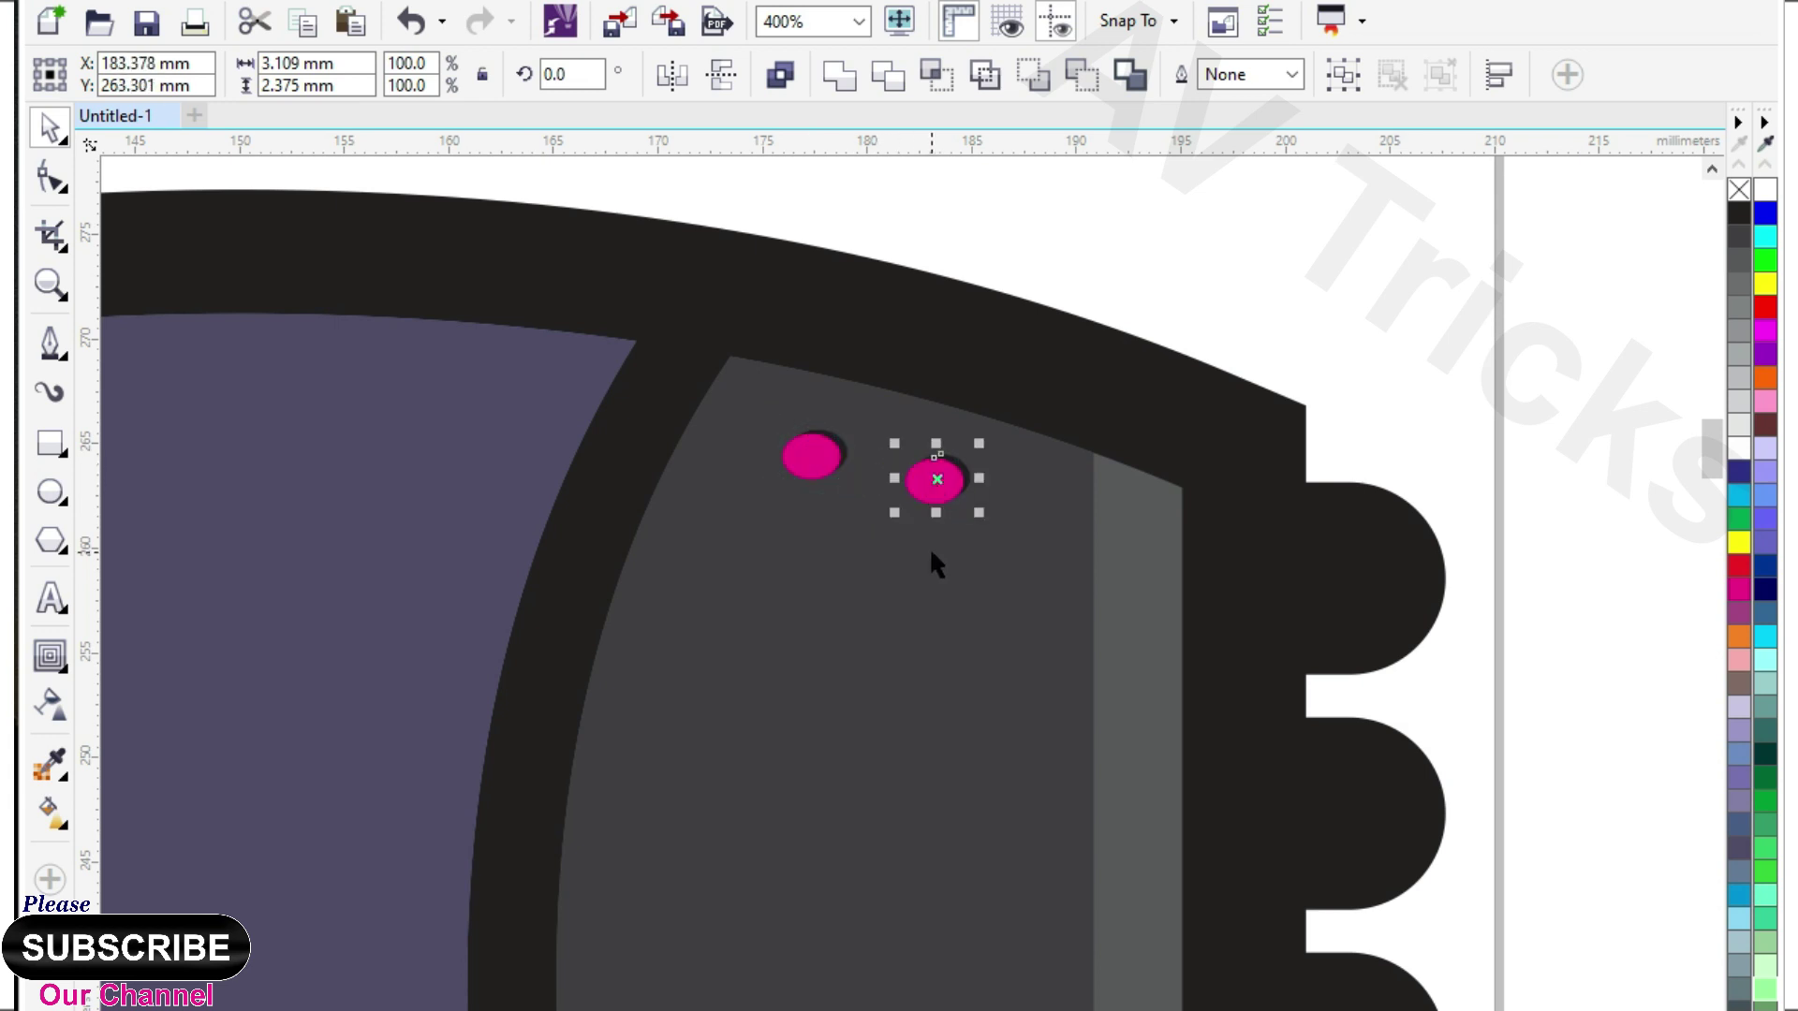
{"action": "key", "text": "ctrl+r"}
{"action": "left_click", "coordinate": [1461, 299]}
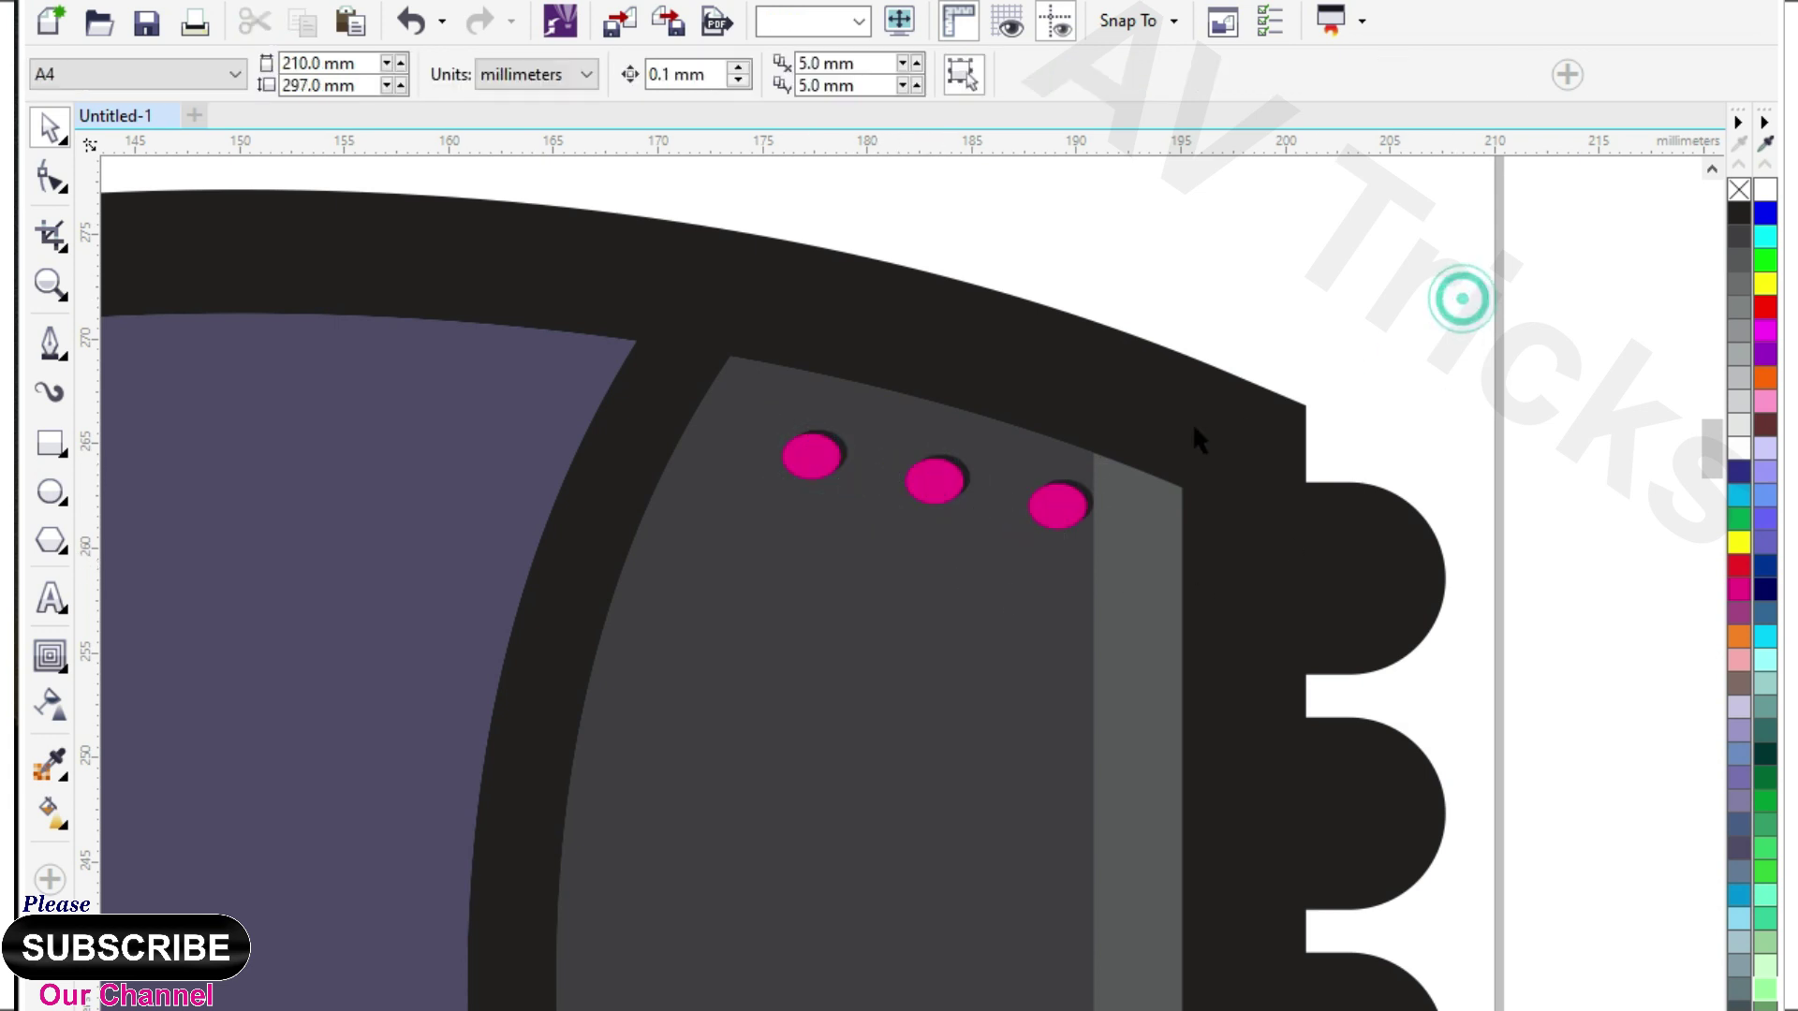
Fill the indicator dot nearest the cap's outer edge with bright green and the middle dot with yellow.
{"action": "left_click", "coordinate": [1063, 502]}
{"action": "left_click", "coordinate": [1737, 515]}
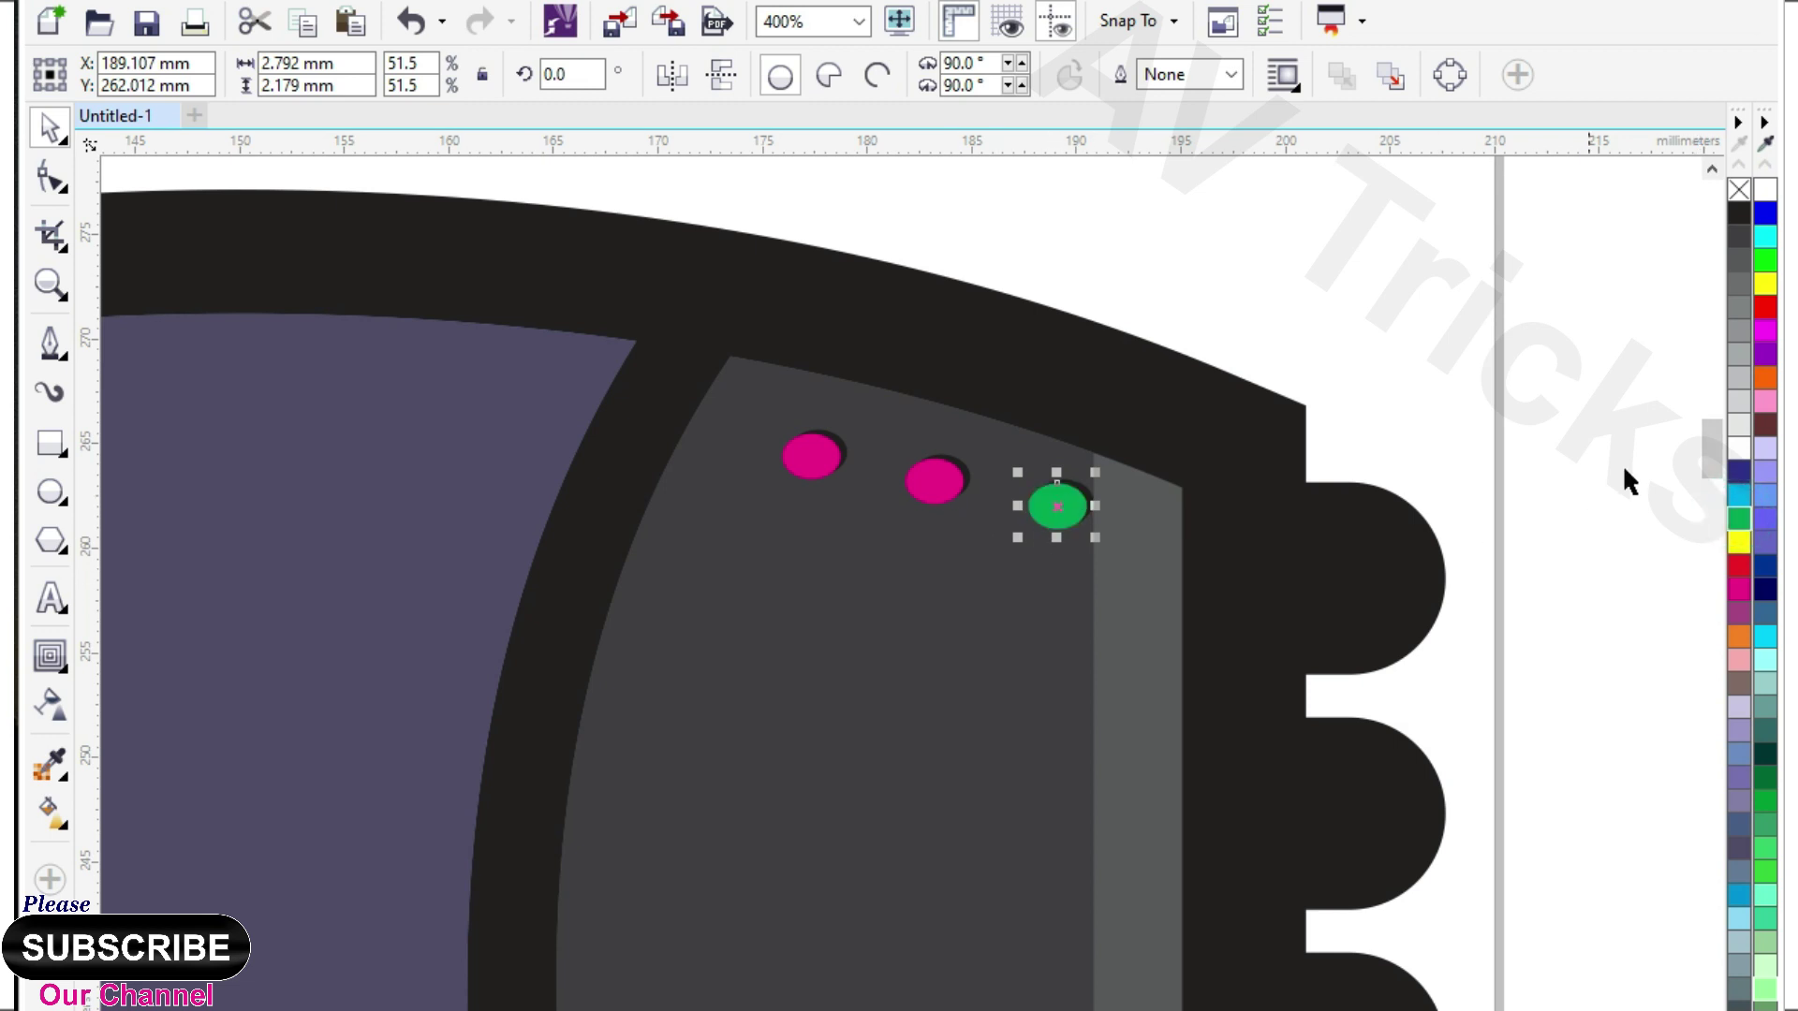
{"action": "left_click", "coordinate": [1764, 262]}
{"action": "left_click", "coordinate": [937, 483]}
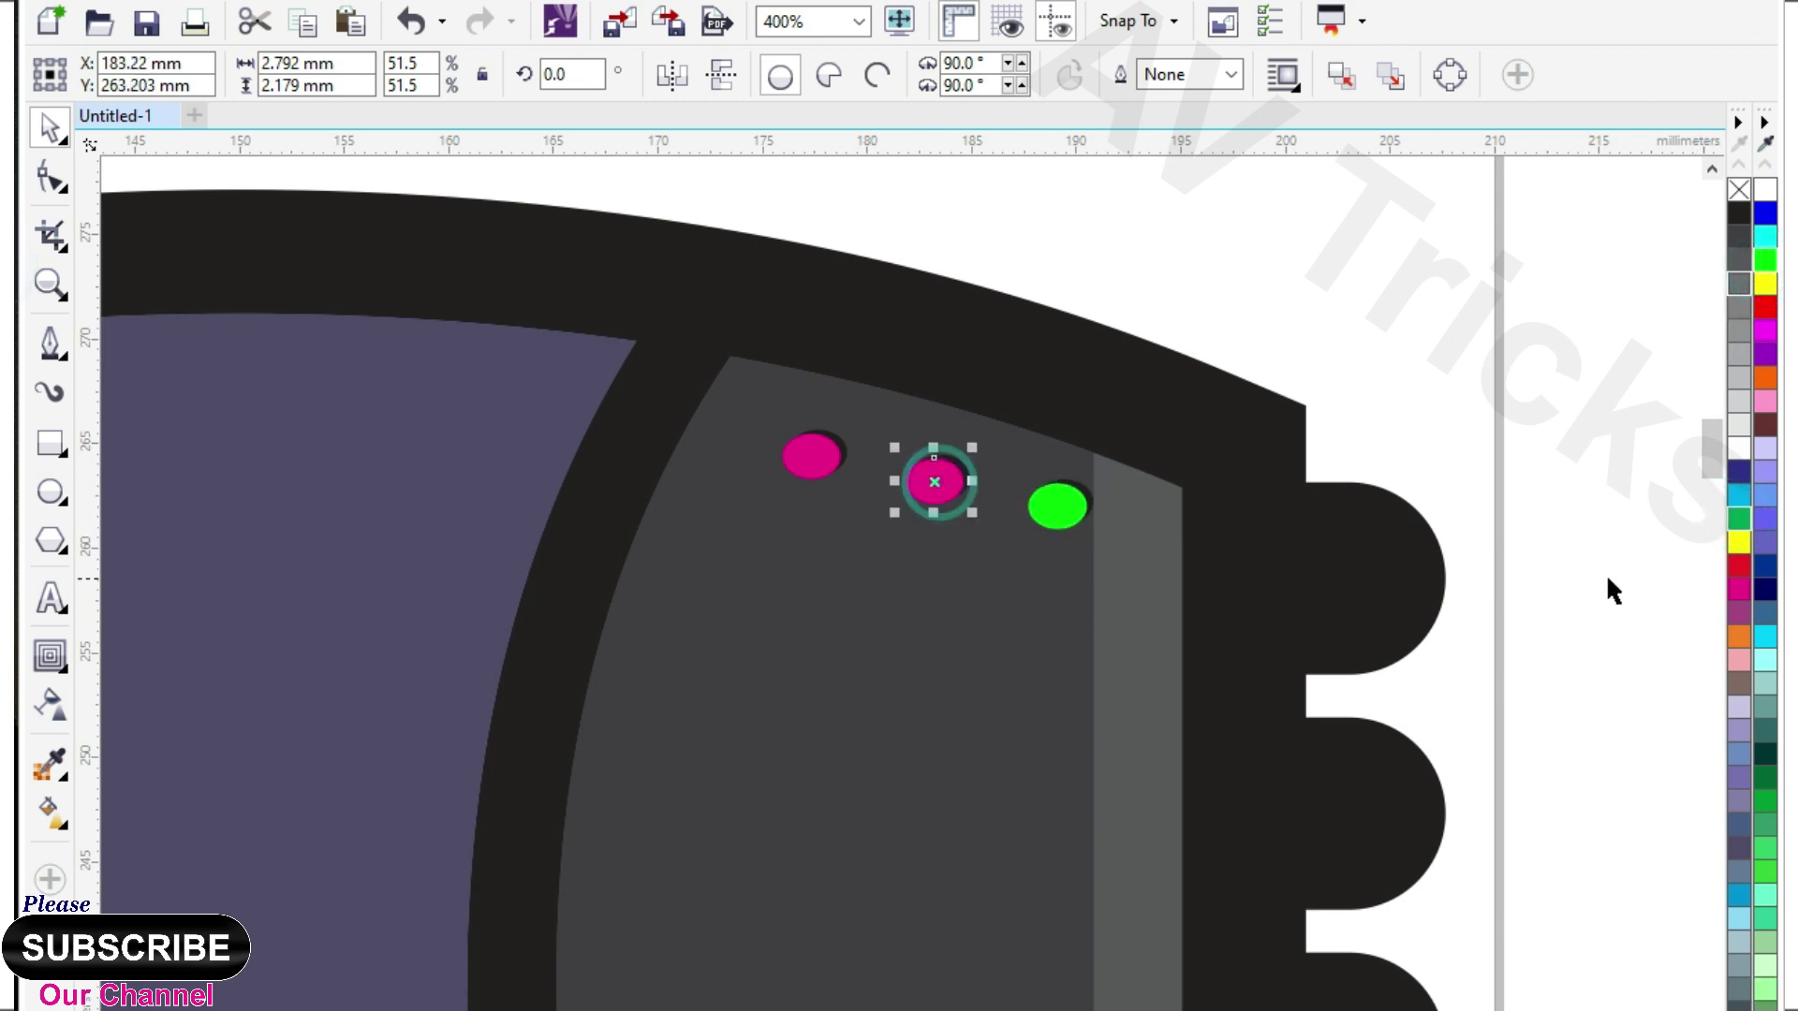
{"action": "left_click", "coordinate": [1741, 519]}
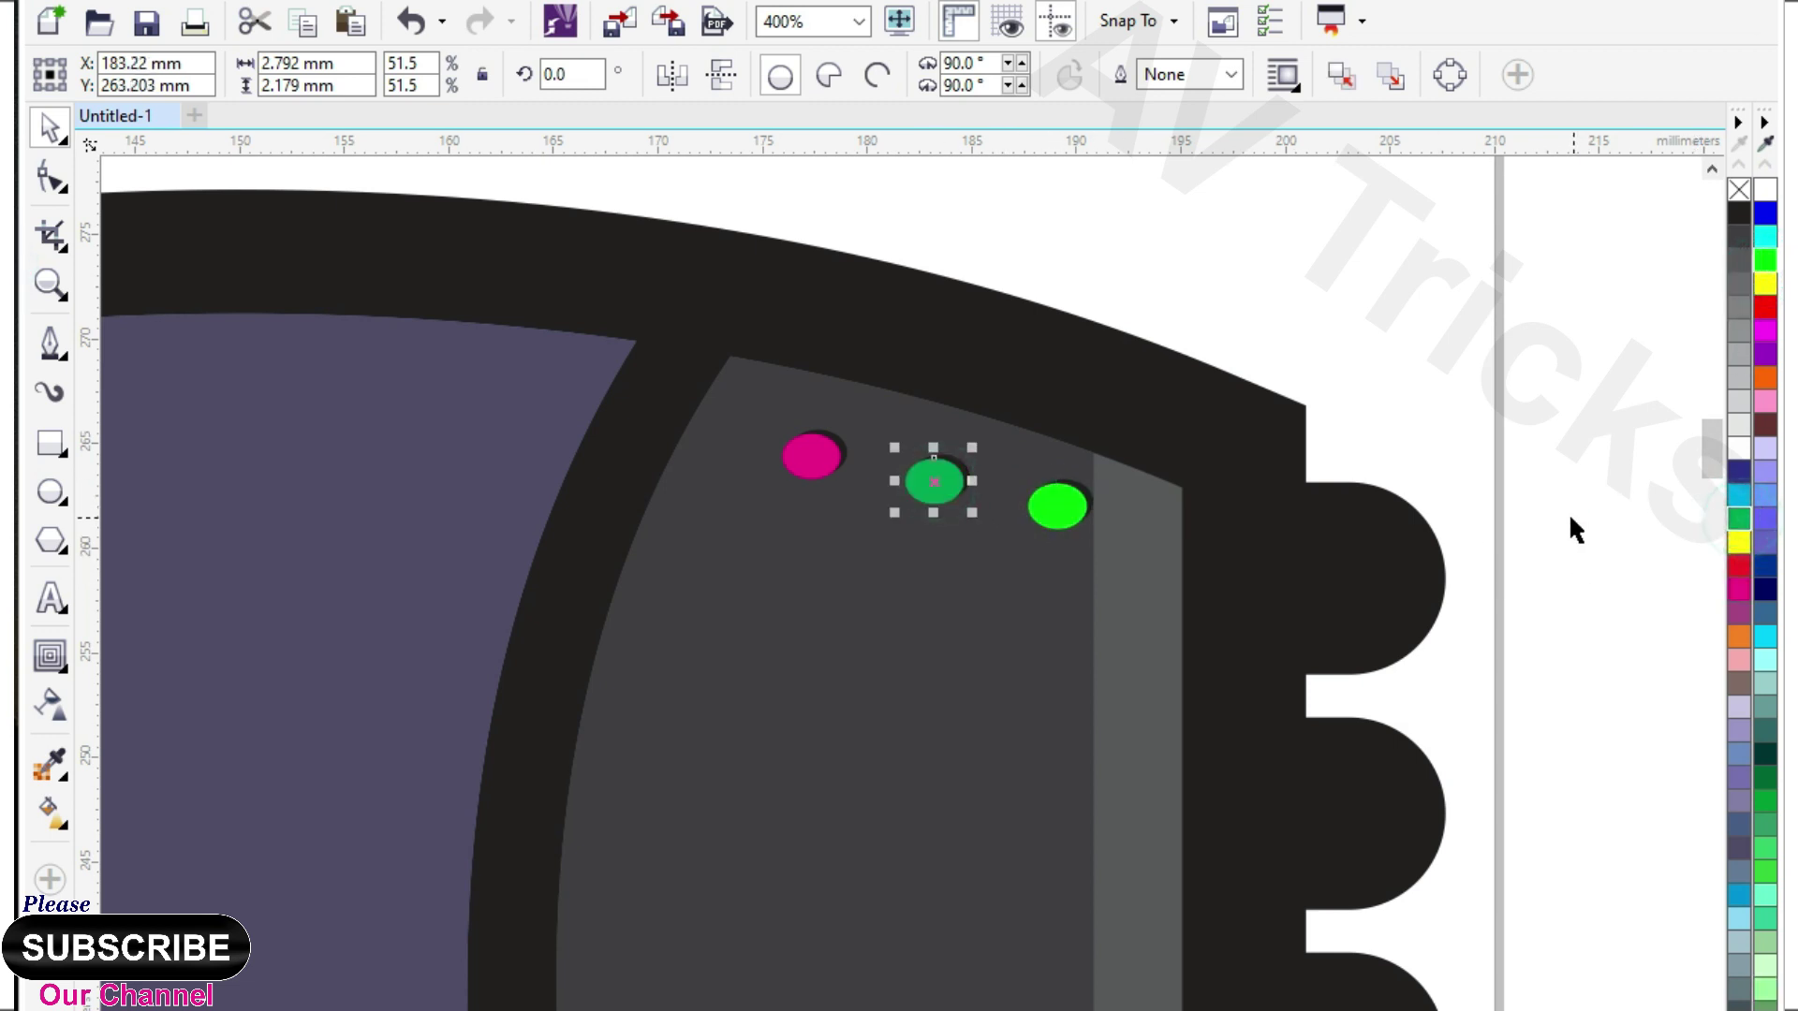
{"action": "left_click", "coordinate": [1738, 543]}
{"action": "left_click", "coordinate": [1506, 636]}
Scale the three indicator dots and their shadows down together near the rear cap's upper edge.
{"action": "scroll", "coordinate": [974, 450], "scroll_direction": "down", "scroll_amount": 2}
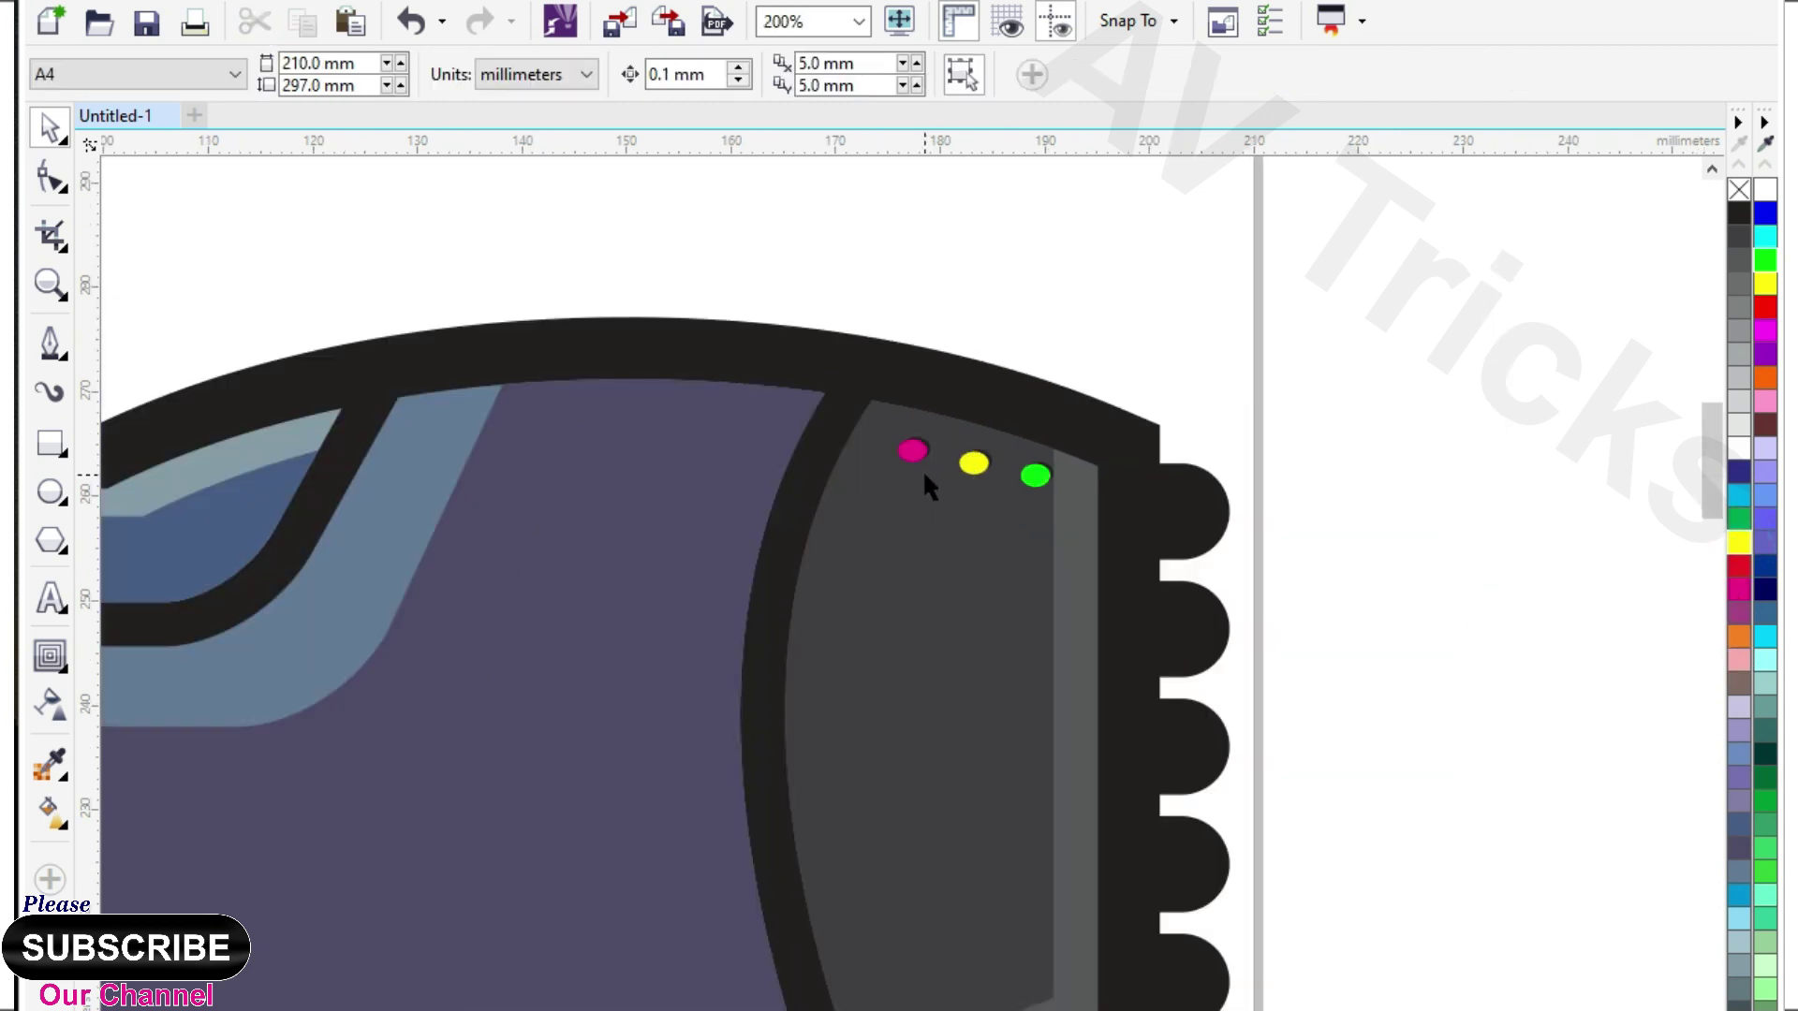
{"action": "left_click_drag", "start_coordinate": [1176, 309], "coordinate": [865, 506]}
{"action": "scroll", "coordinate": [1027, 490], "scroll_direction": "up", "scroll_amount": 1}
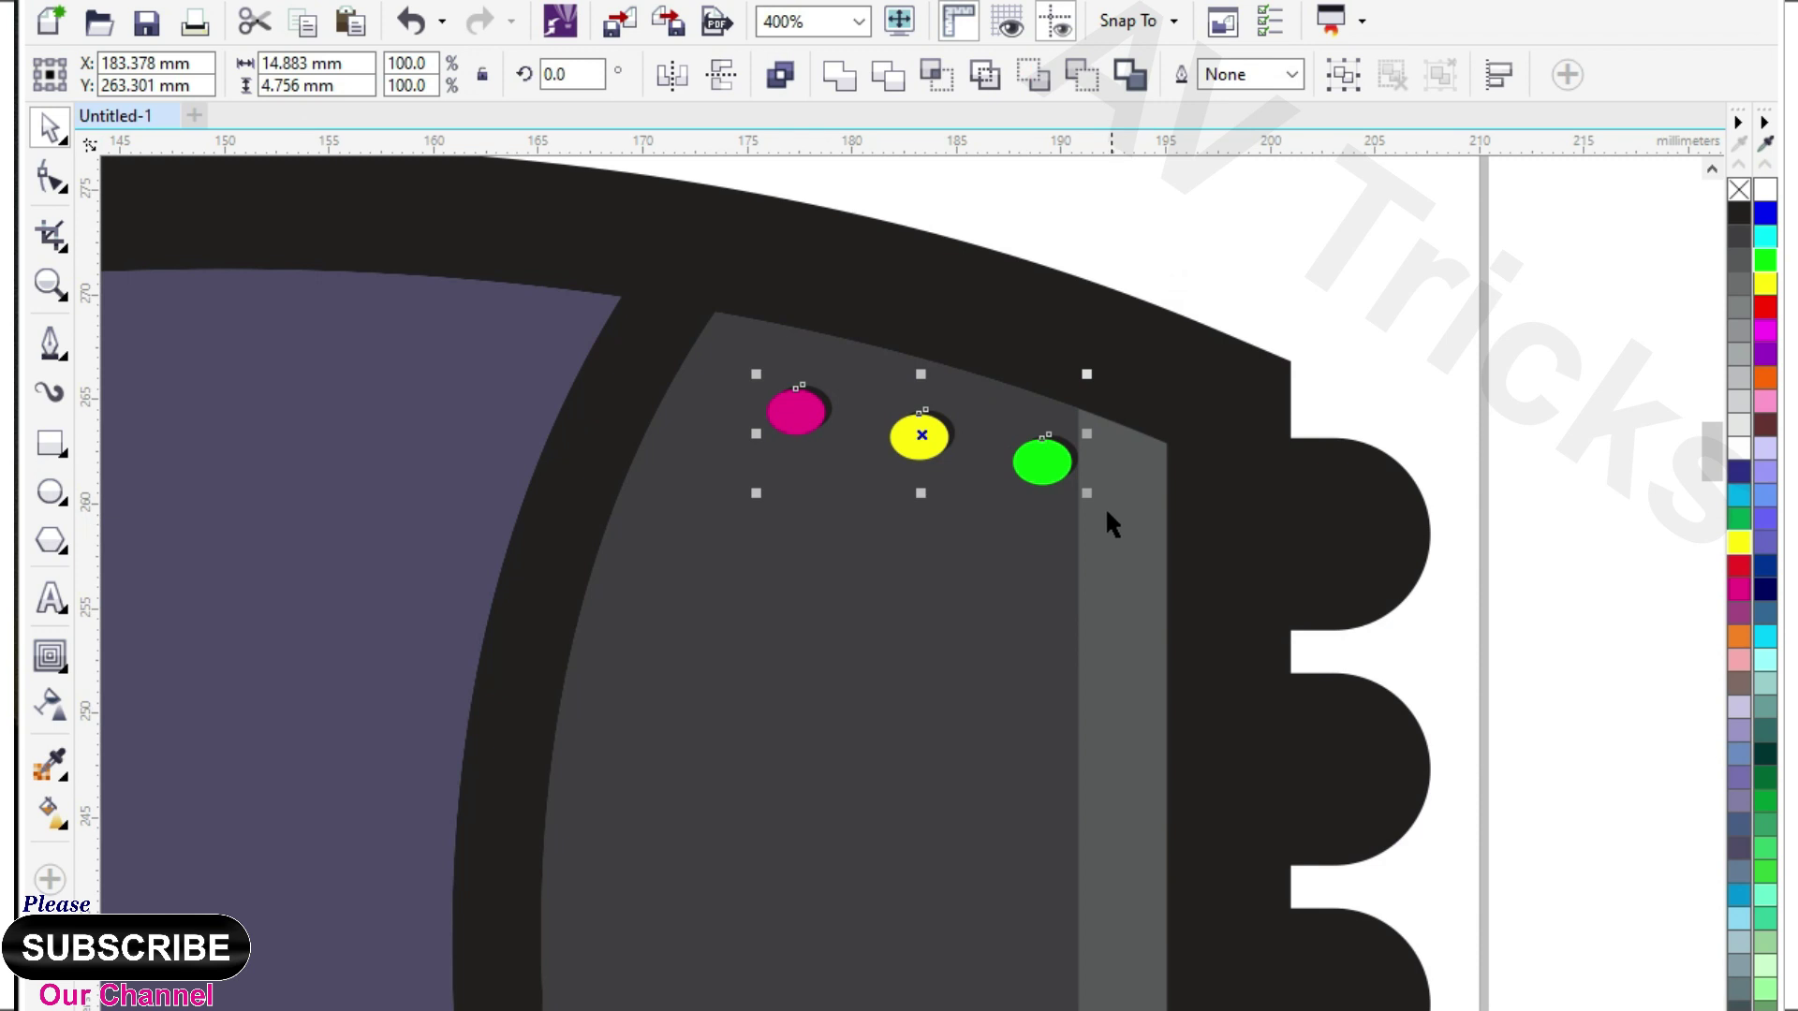
{"action": "left_click_drag", "start_coordinate": [1086, 492], "coordinate": [974, 427]}
{"action": "left_click", "coordinate": [1425, 362]}
{"action": "scroll", "coordinate": [1090, 384], "scroll_direction": "down", "scroll_amount": 2}
{"action": "left_click", "coordinate": [1347, 543]}
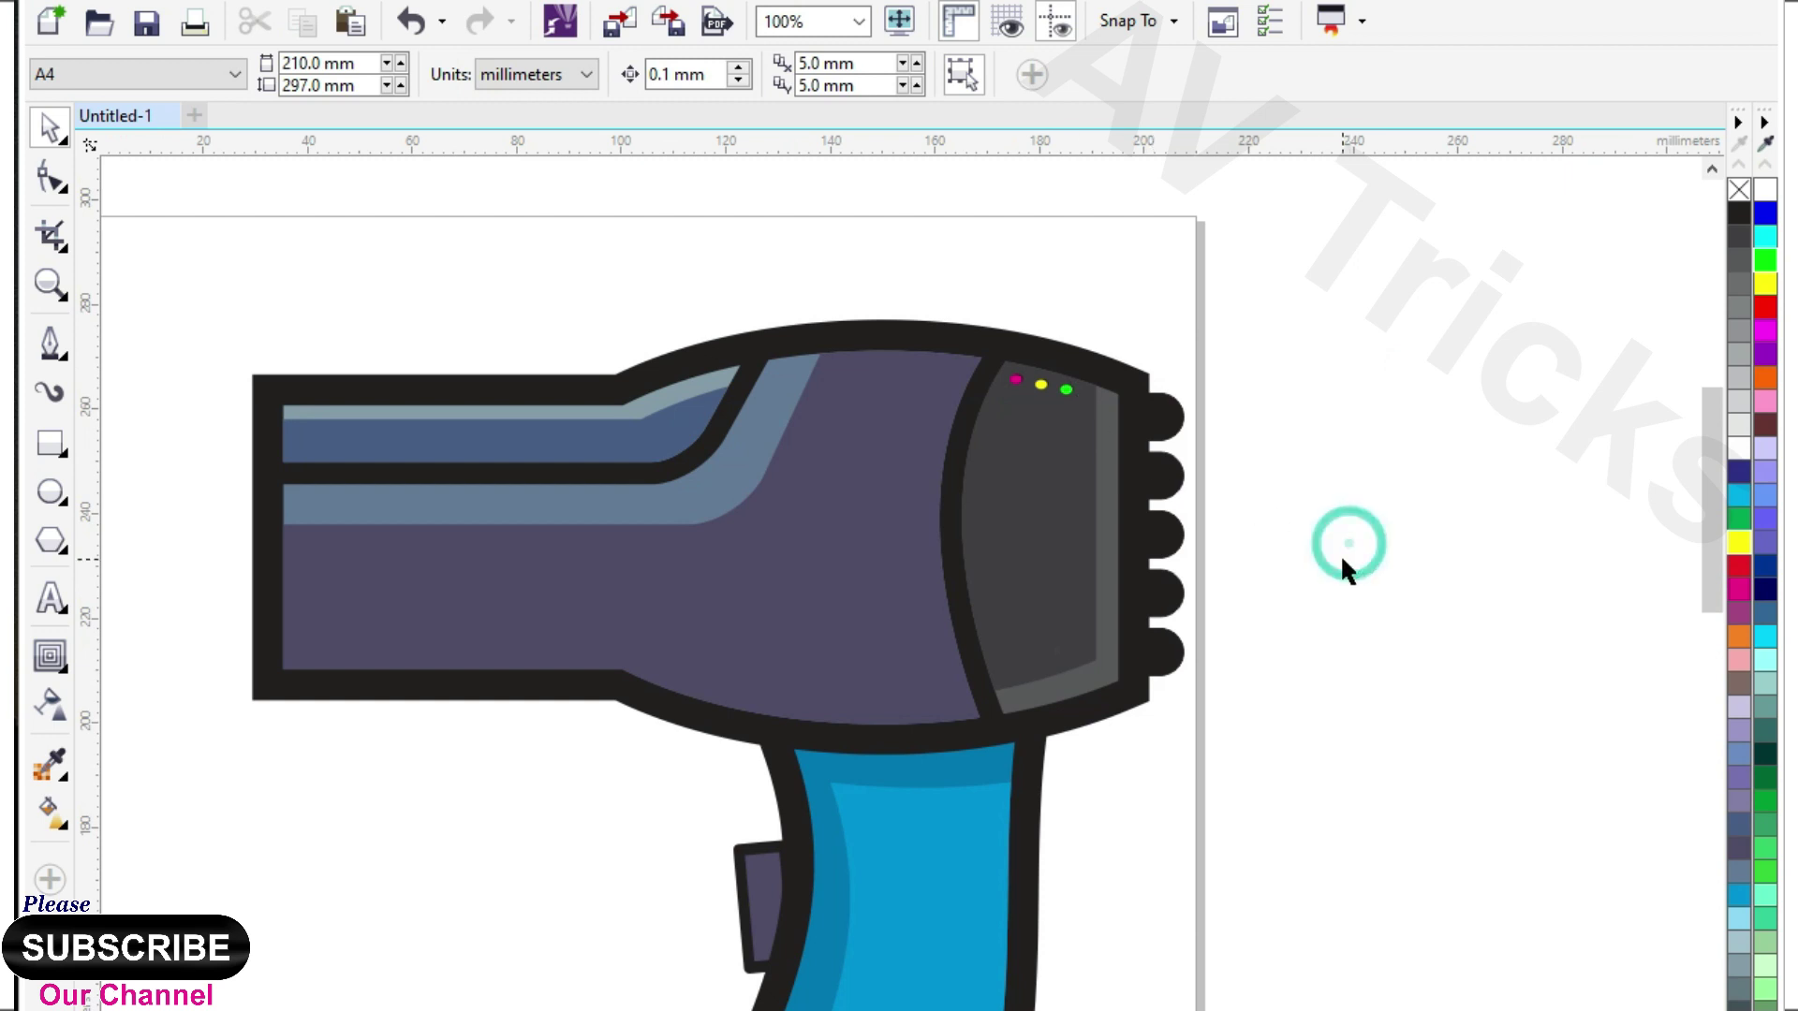
Fill the handle's inner piece with dark grey and its shaded border with a lighter grey.
{"action": "scroll", "coordinate": [1007, 371], "scroll_direction": "down", "scroll_amount": 1}
{"action": "left_click_drag", "start_coordinate": [490, 265], "coordinate": [1294, 890]}
{"action": "left_click", "coordinate": [1305, 883]}
{"action": "left_click", "coordinate": [974, 740]}
{"action": "left_click", "coordinate": [1739, 237]}
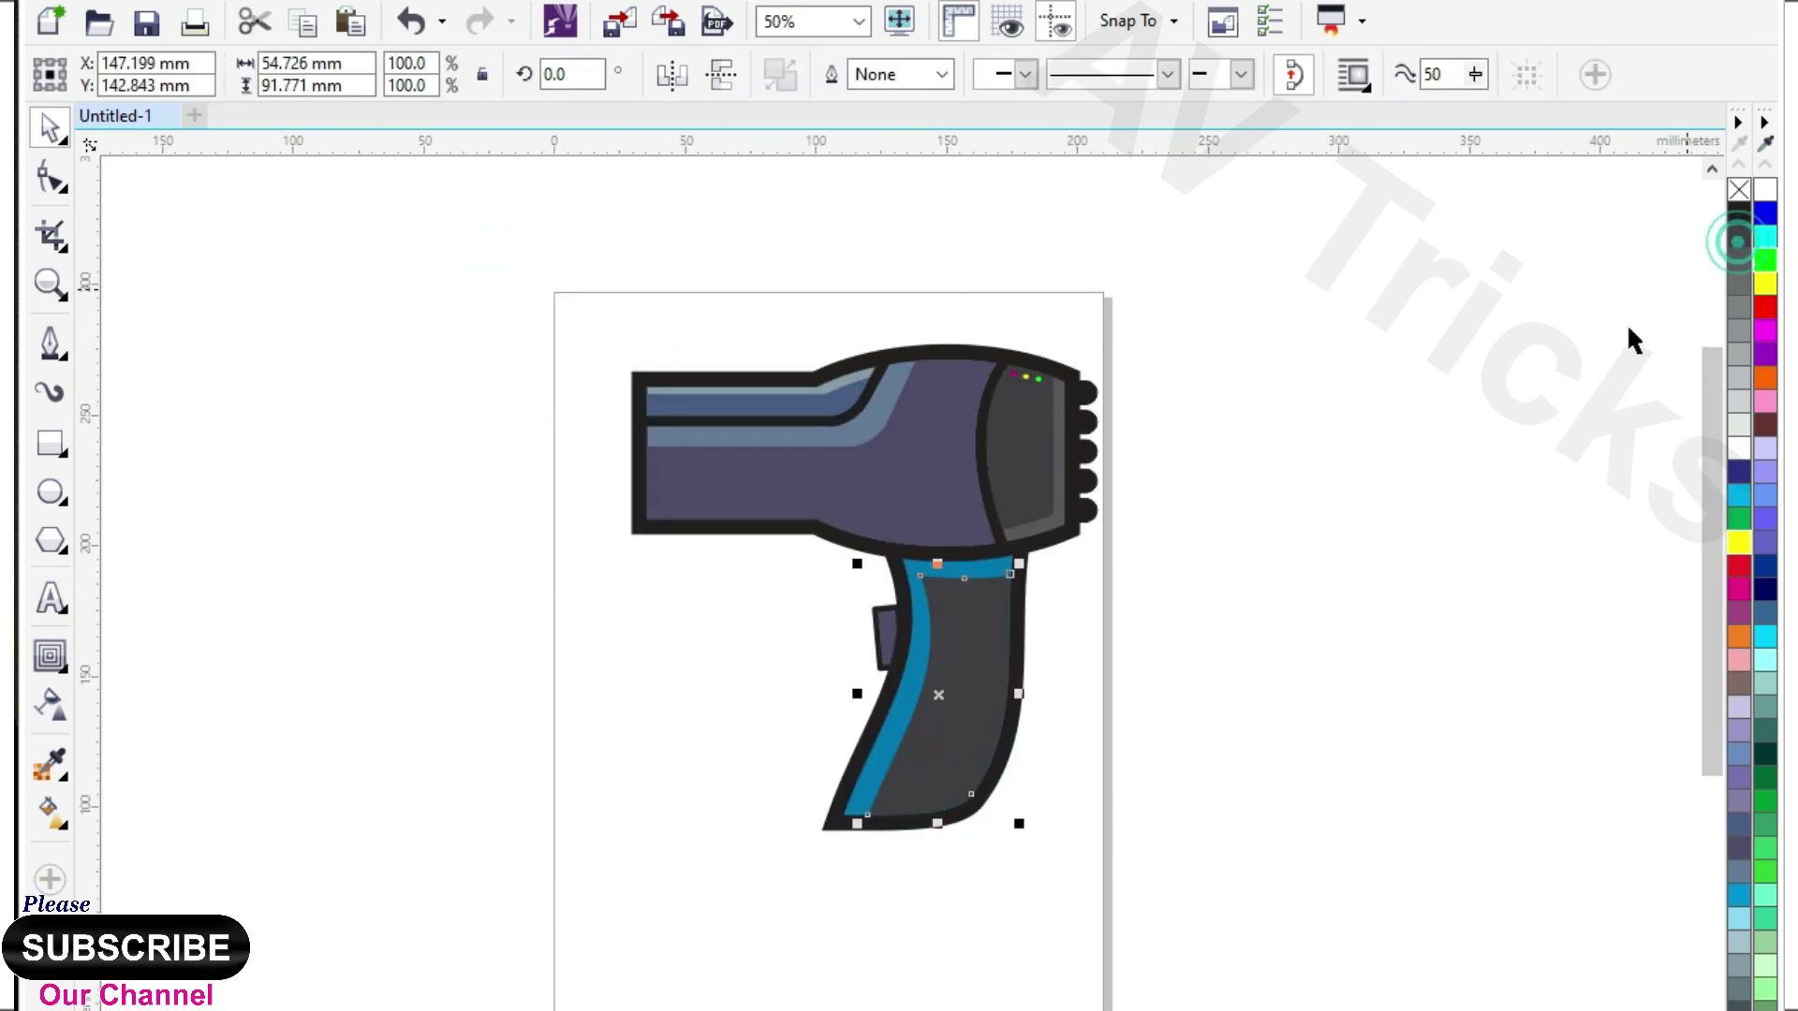
{"action": "left_click", "coordinate": [909, 683]}
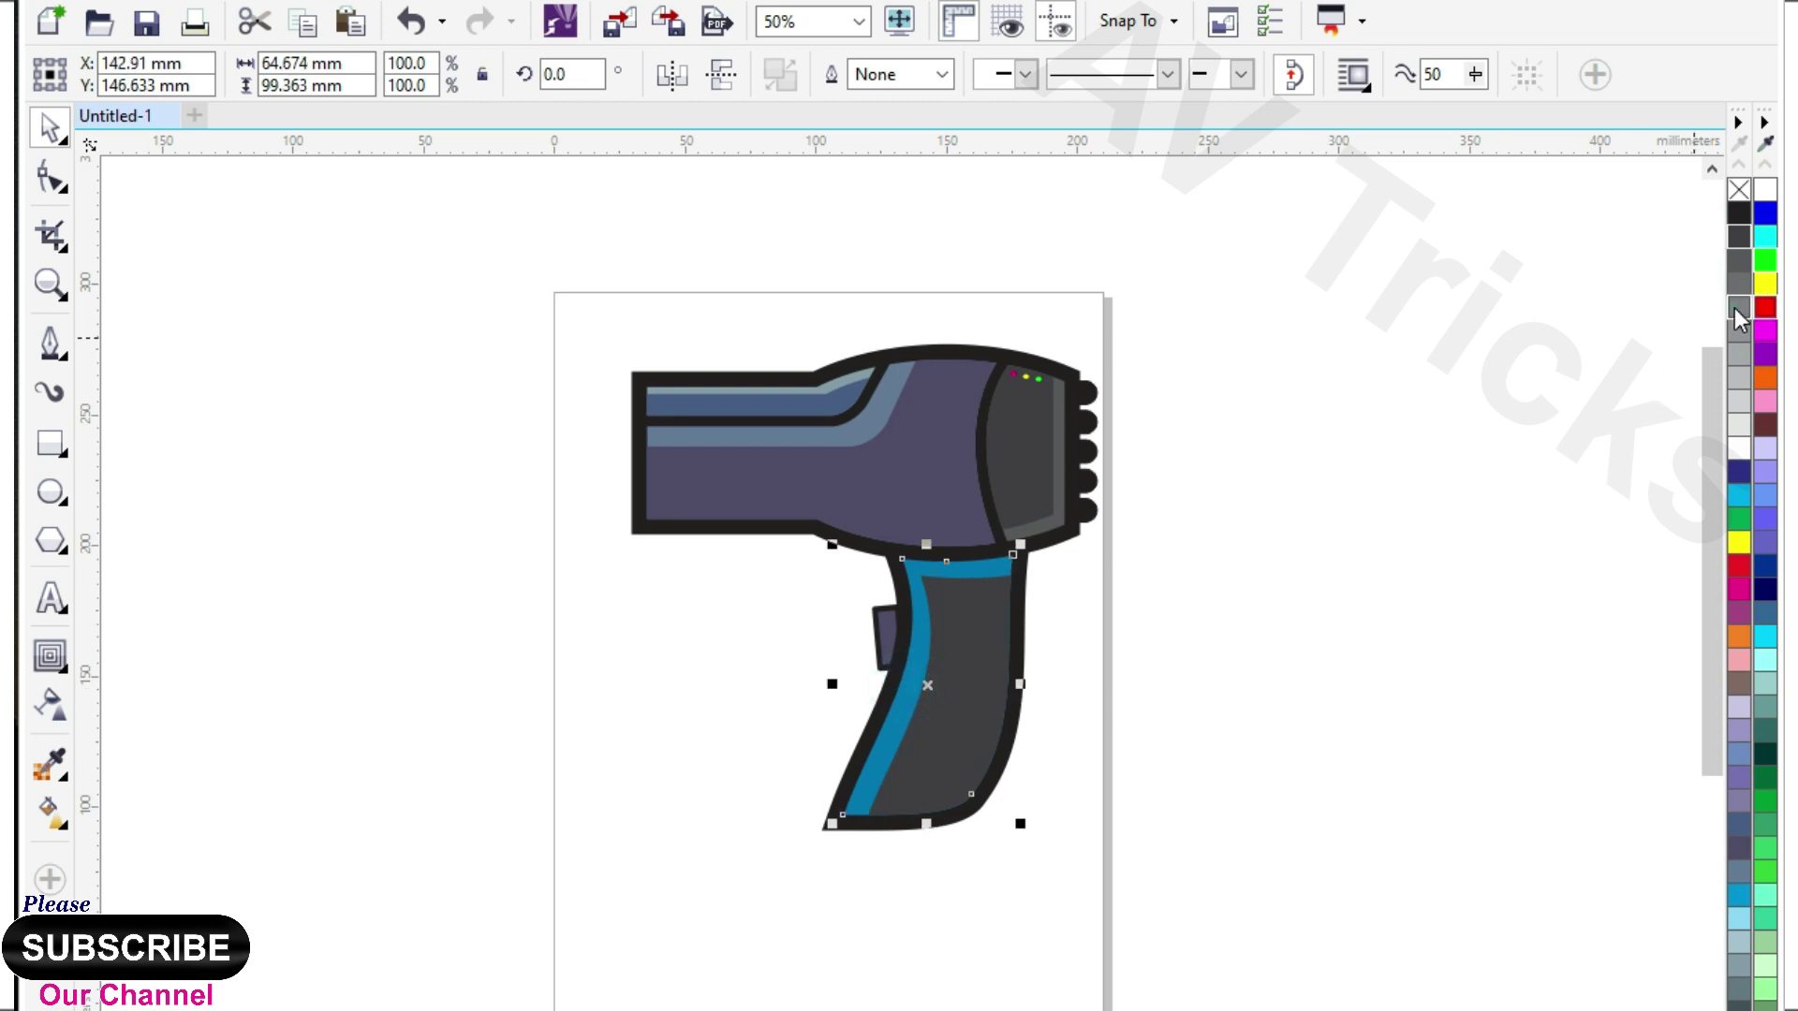
{"action": "left_click", "coordinate": [1737, 309]}
{"action": "left_click", "coordinate": [1739, 285]}
{"action": "left_click", "coordinate": [1397, 530]}
Fill the trigger's inner rectangle with dark grey to match the handle.
{"action": "left_click_drag", "start_coordinate": [504, 266], "coordinate": [1173, 864]}
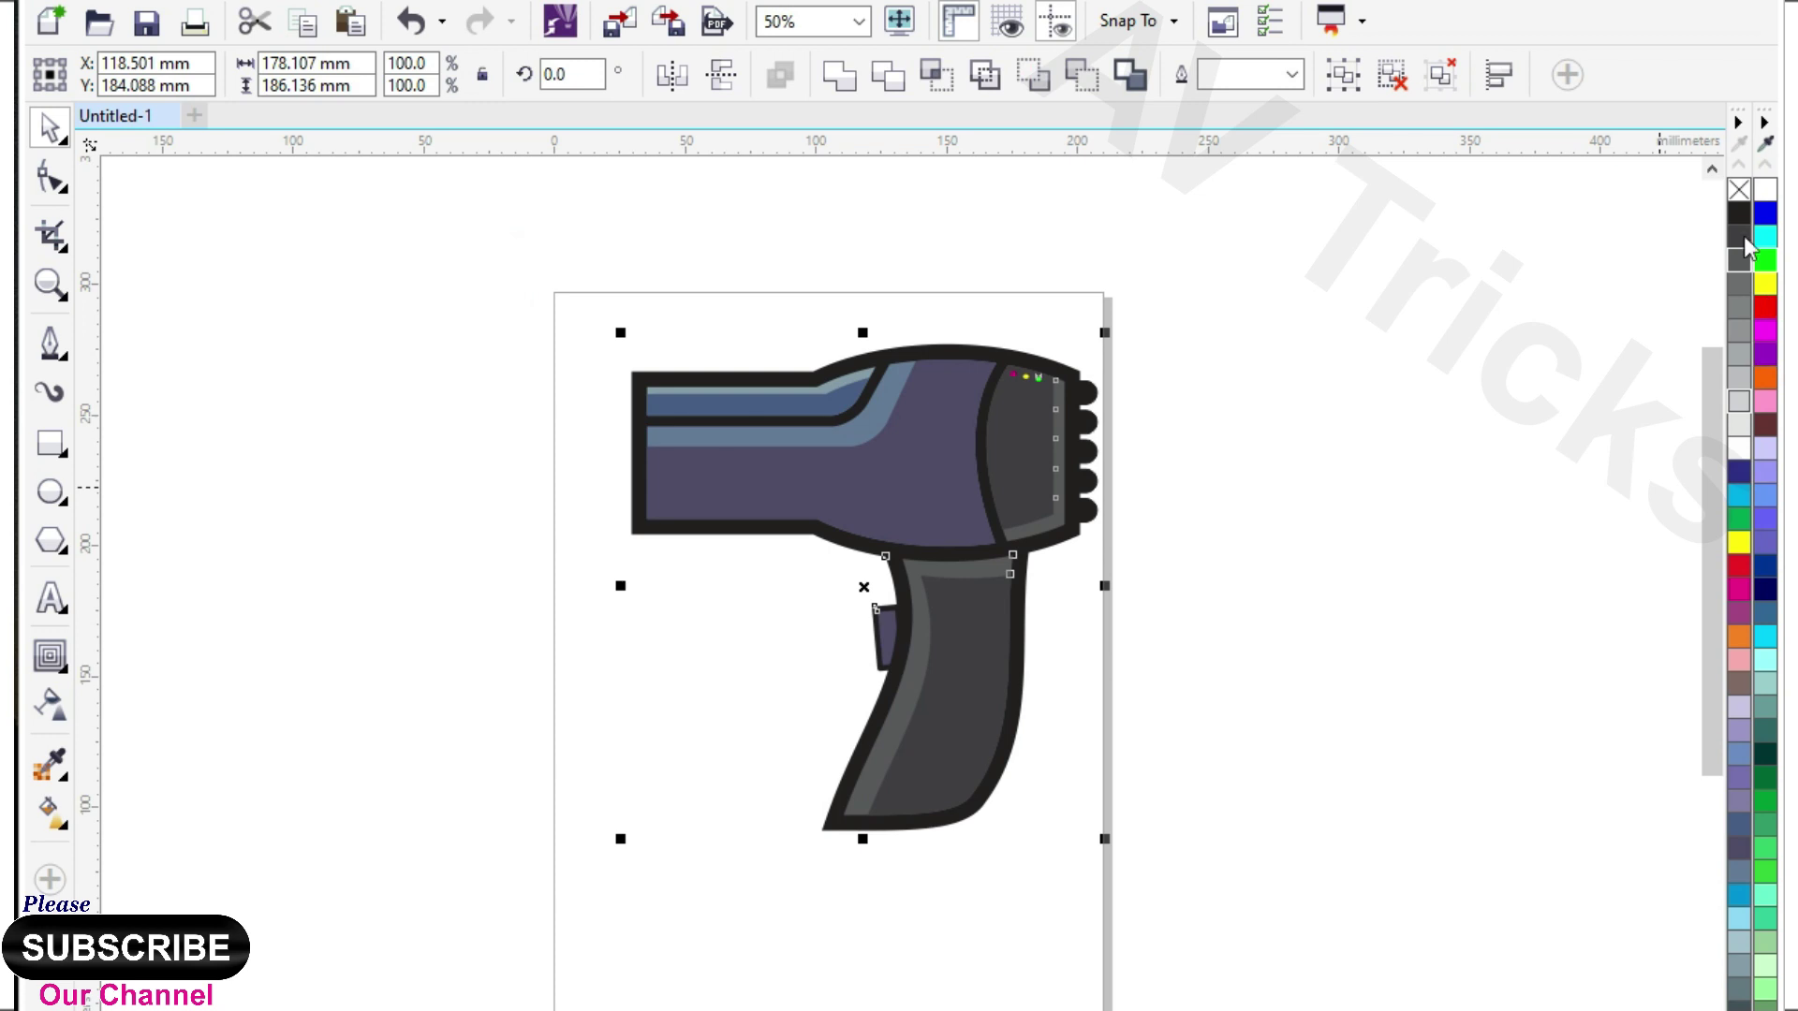
{"action": "left_click", "coordinate": [1466, 478]}
{"action": "scroll", "coordinate": [891, 621], "scroll_direction": "up", "scroll_amount": 1}
{"action": "left_click", "coordinate": [891, 621]}
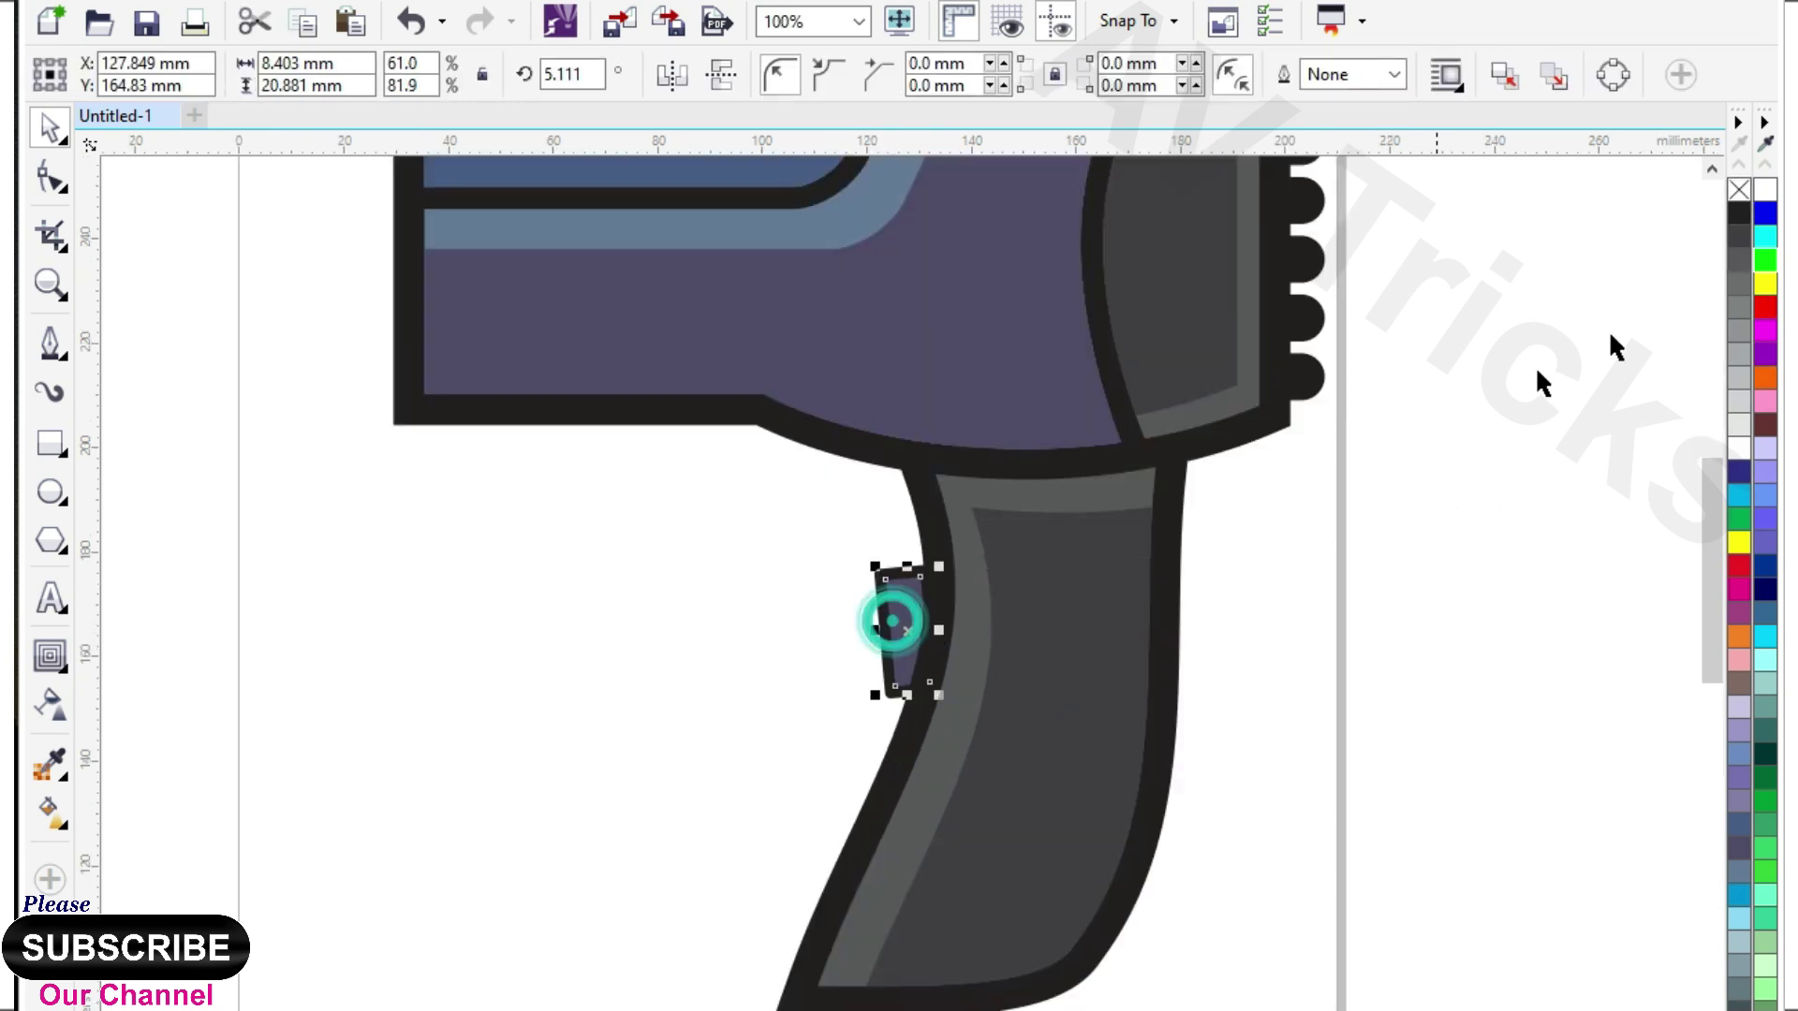
{"action": "left_click", "coordinate": [1732, 262]}
{"action": "left_click", "coordinate": [1509, 502]}
Nudge both trigger rectangles together slightly to the right, closer into the handle.
{"action": "left_click_drag", "start_coordinate": [859, 516], "coordinate": [1013, 699]}
{"action": "scroll", "coordinate": [989, 630], "scroll_direction": "up", "scroll_amount": 1}
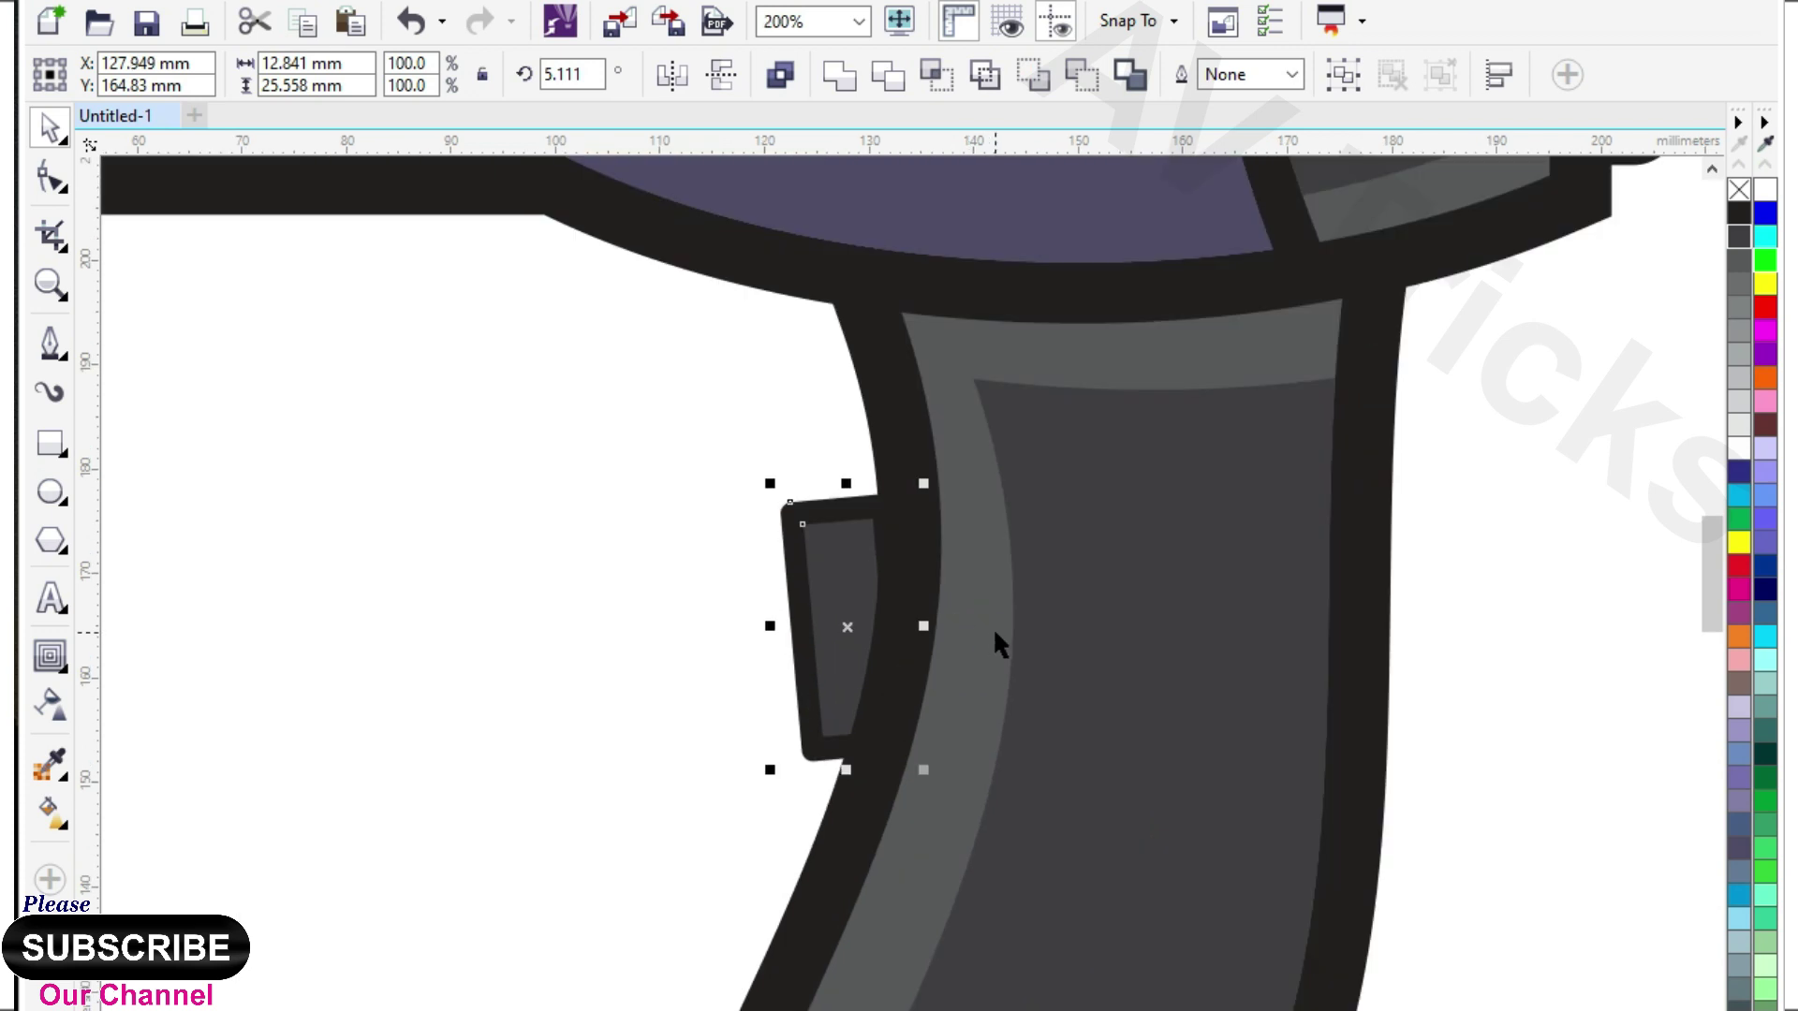
{"action": "key", "text": "Right"}
{"action": "key", "text": "Right"}
{"action": "key", "text": "Right"}
{"action": "key", "text": "Right"}
{"action": "key", "text": "Right"}
{"action": "key", "text": "Right"}
{"action": "key", "text": "Right"}
{"action": "key", "text": "Right"}
{"action": "key", "text": "Right"}
{"action": "key", "text": "Right"}
{"action": "key", "text": "Right"}
{"action": "key", "text": "Right"}
{"action": "scroll", "coordinate": [889, 486], "scroll_direction": "down", "scroll_amount": 2}
{"action": "left_click", "coordinate": [1434, 628]}
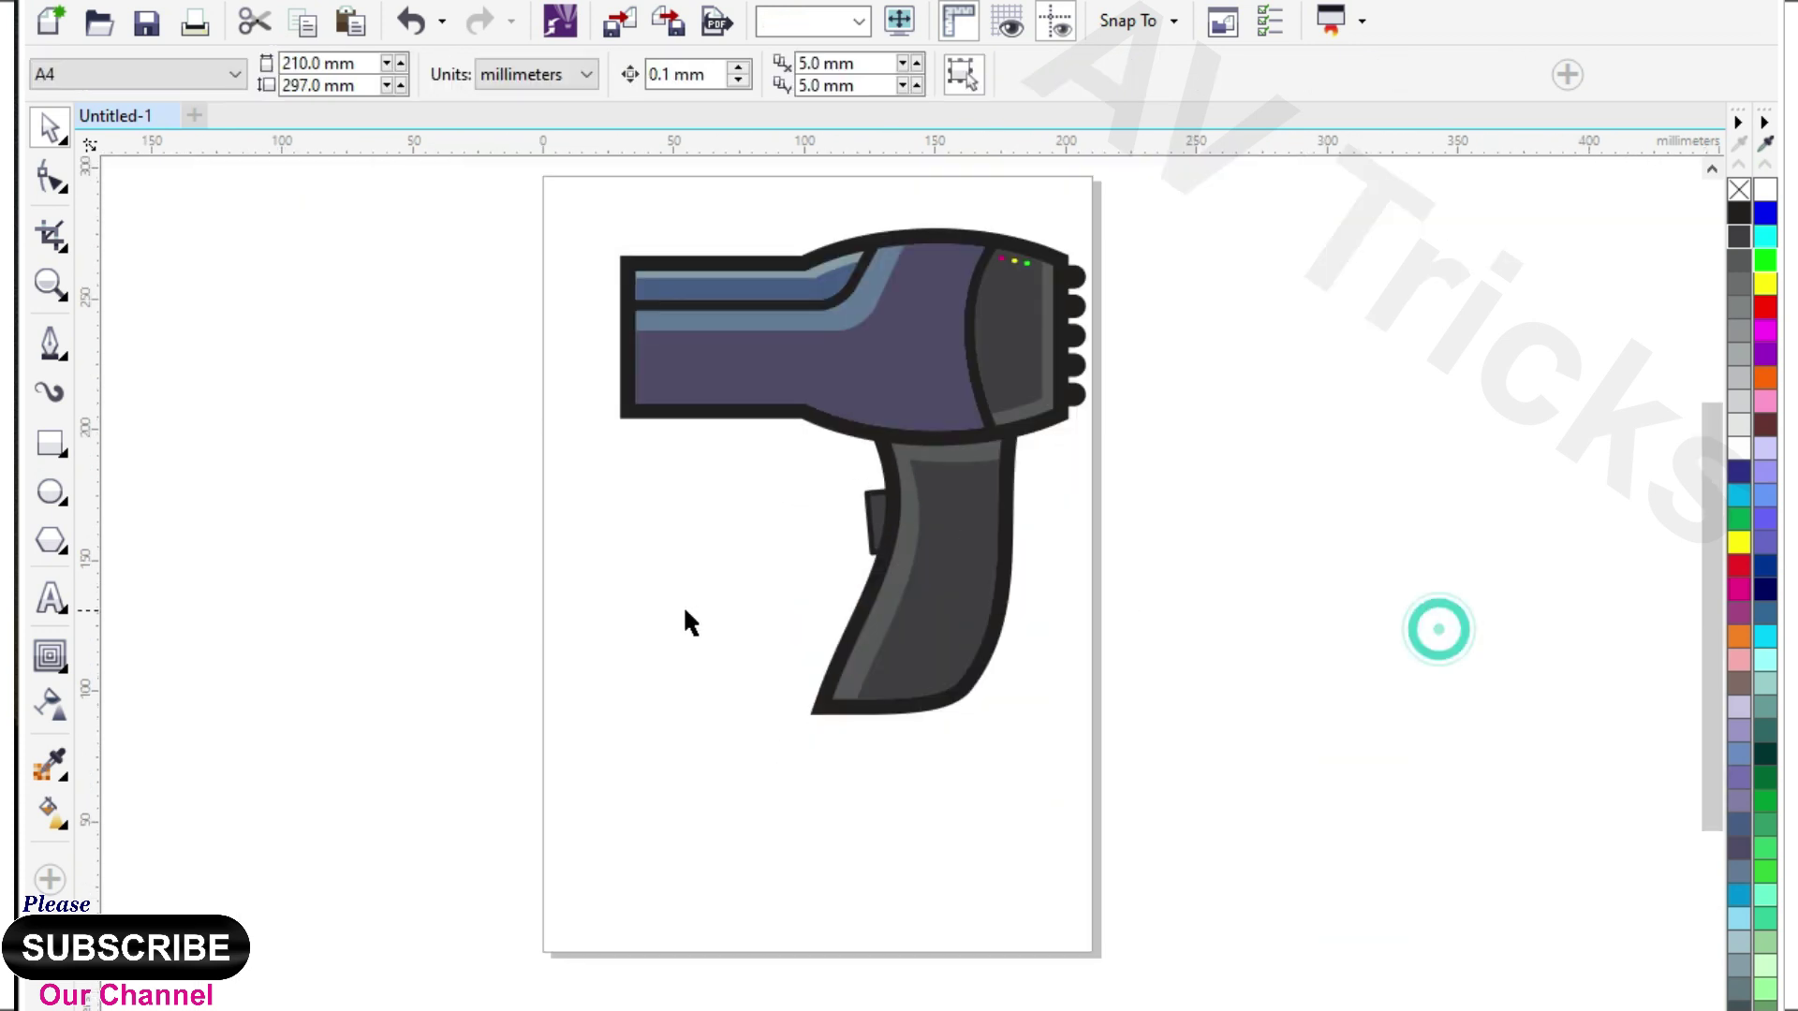
{"action": "scroll", "coordinate": [683, 611], "scroll_direction": "down", "scroll_amount": 1}
{"action": "scroll", "coordinate": [761, 531], "scroll_direction": "up", "scroll_amount": 5}
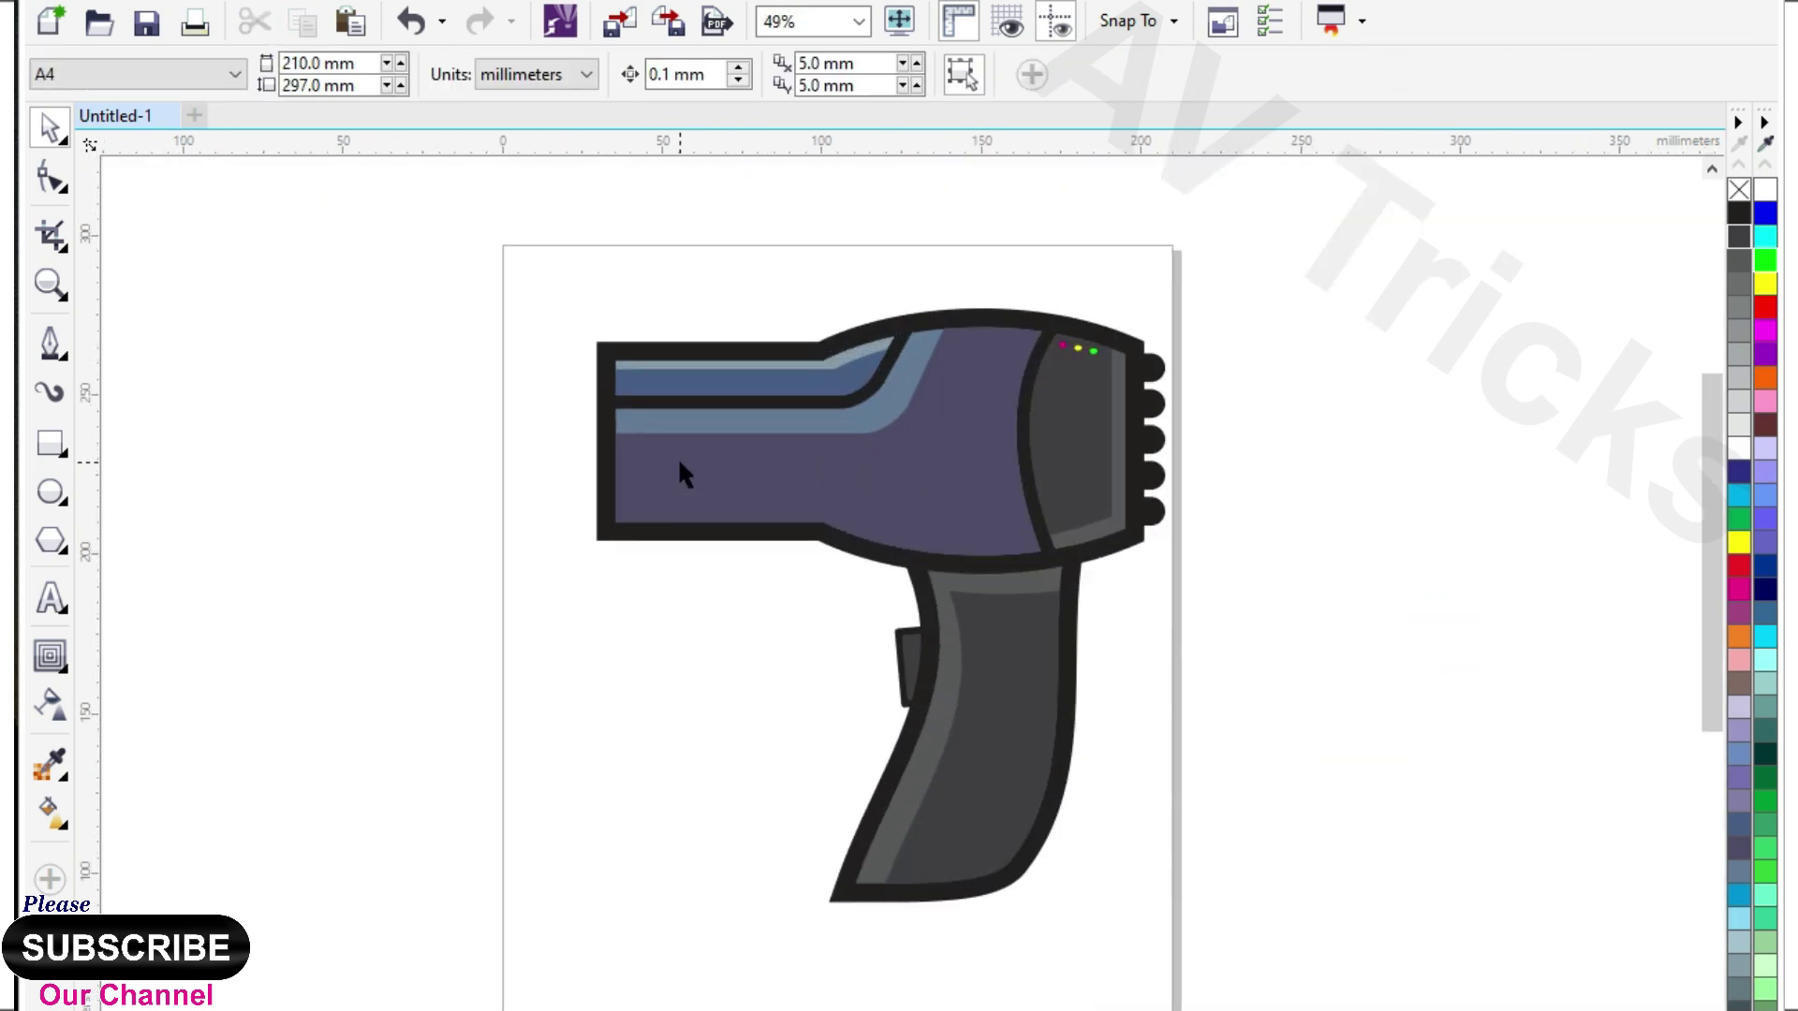
{"action": "scroll", "coordinate": [783, 468], "scroll_direction": "up", "scroll_amount": 1}
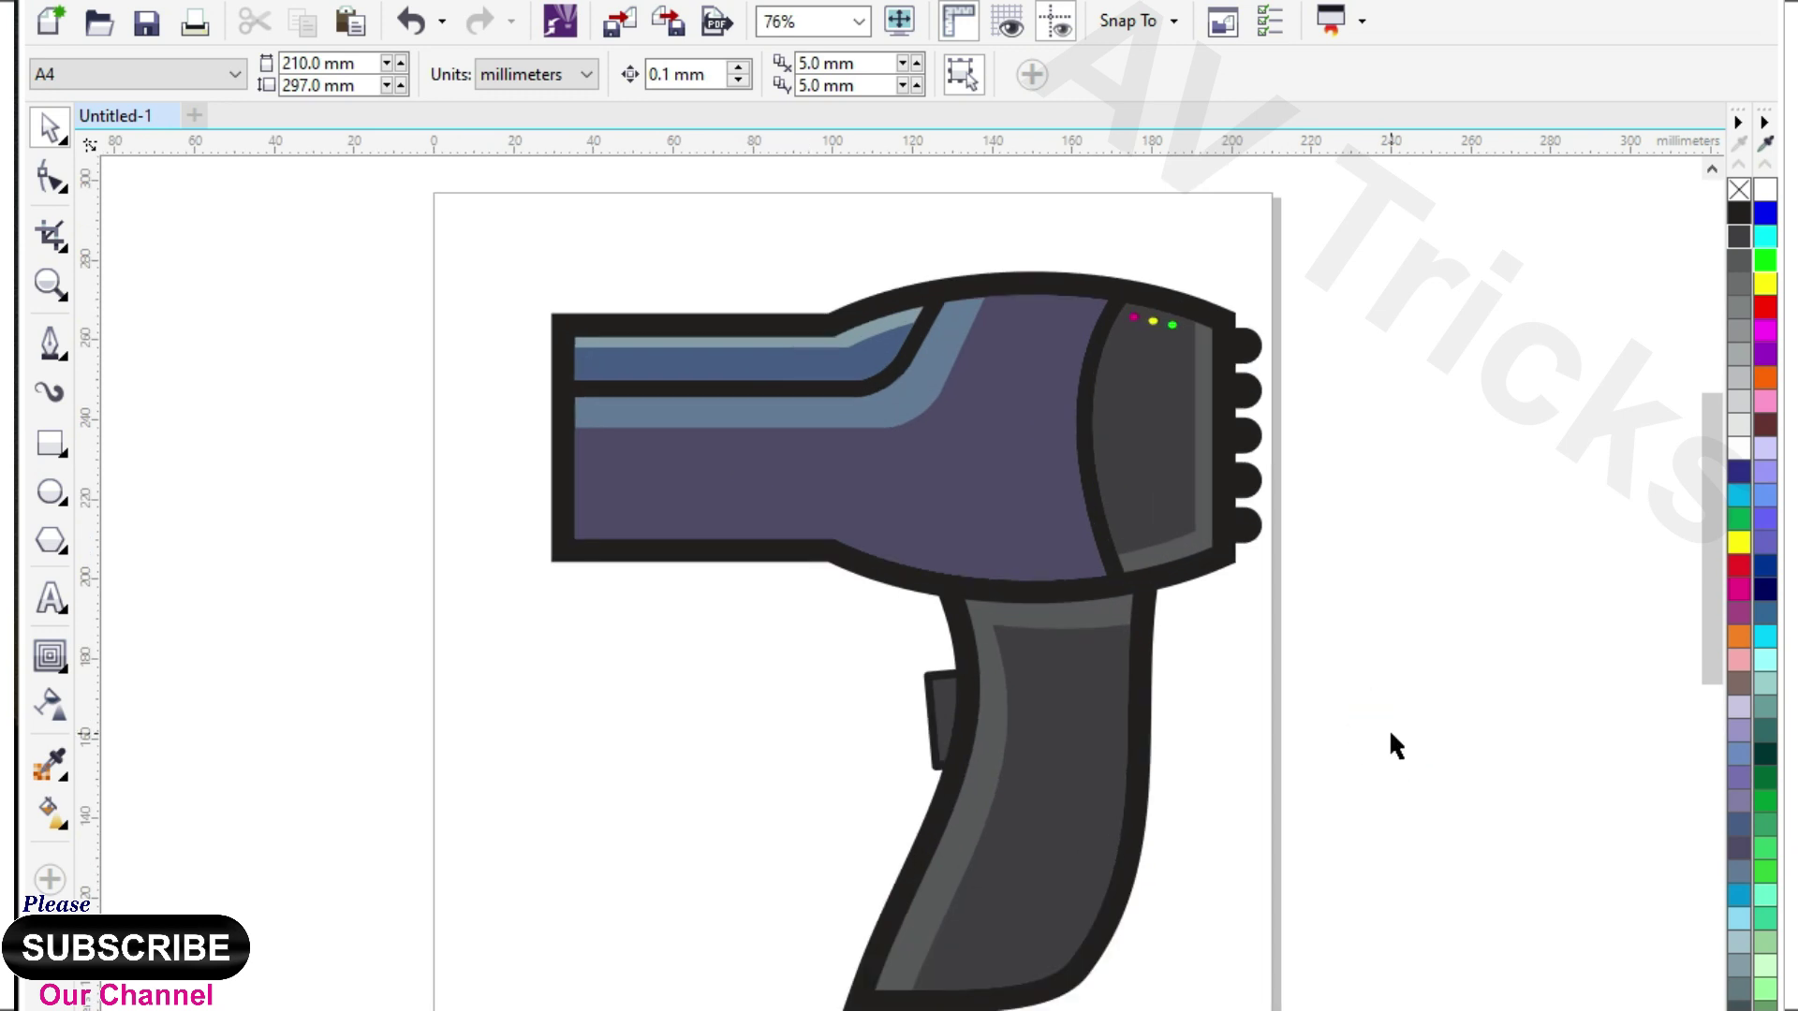